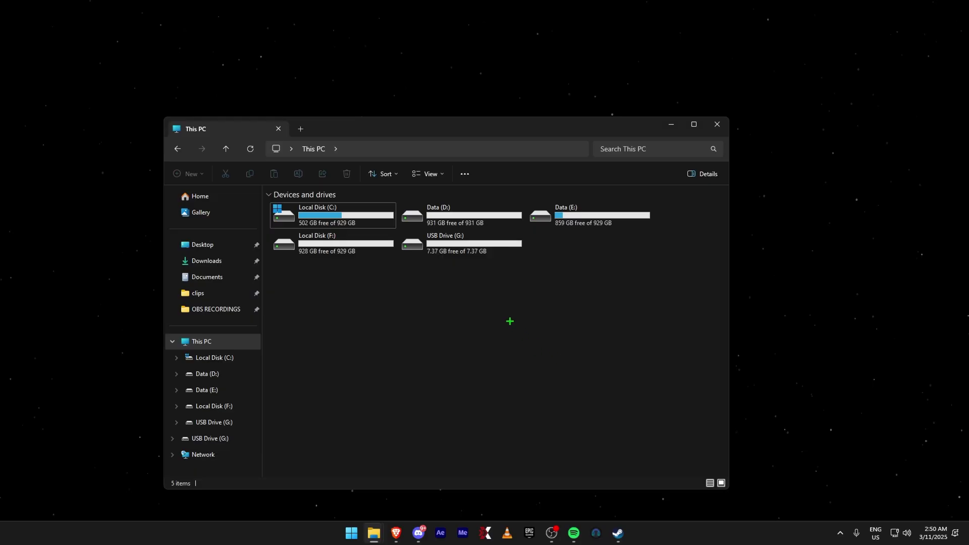
- Browse from the C drive to Users\<user>\Documents\PiBoSo\MX Bikes
double_click(363, 212)
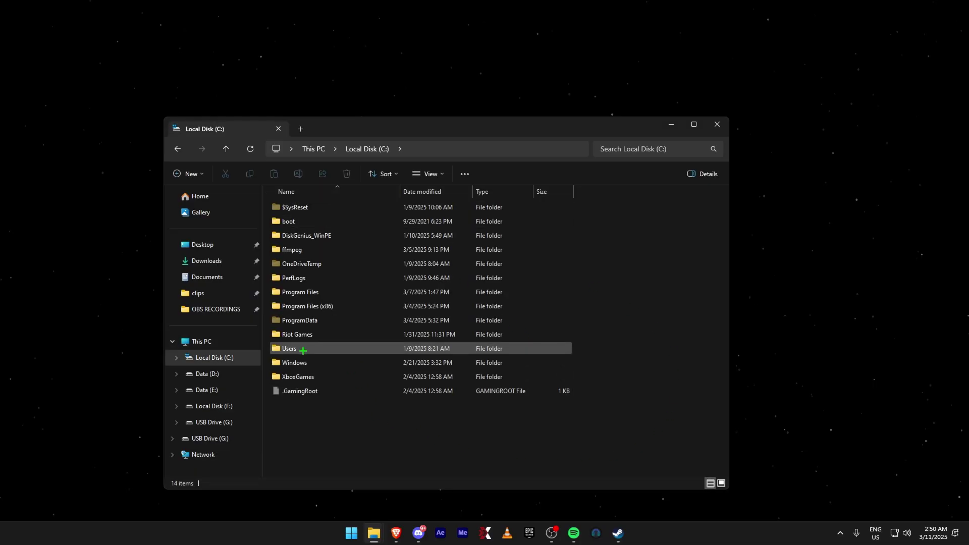
double_click(303, 349)
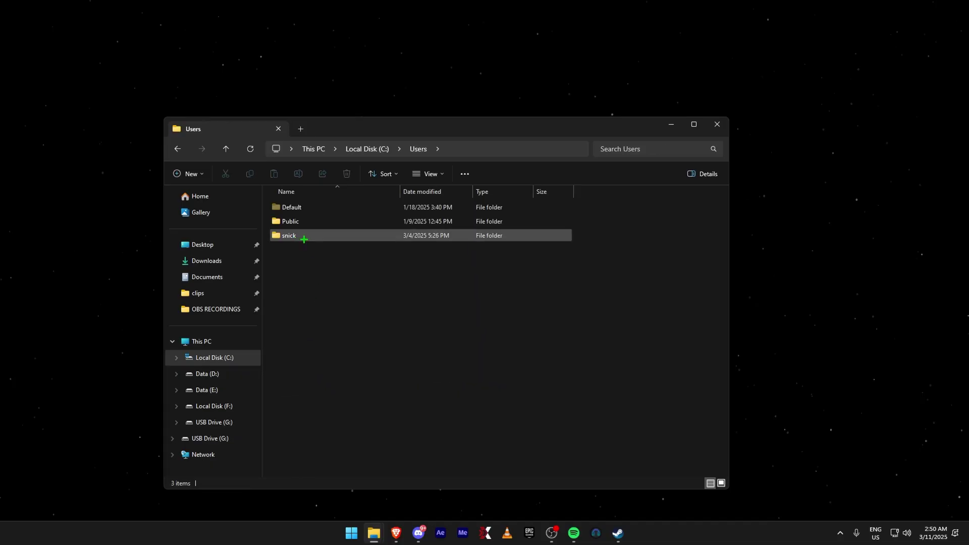
double_click(301, 237)
double_click(319, 293)
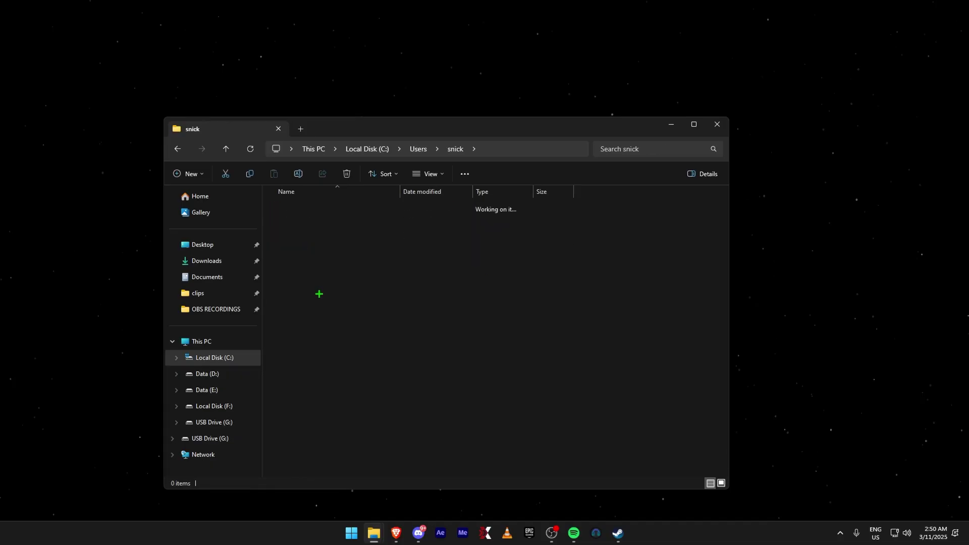
double_click(323, 238)
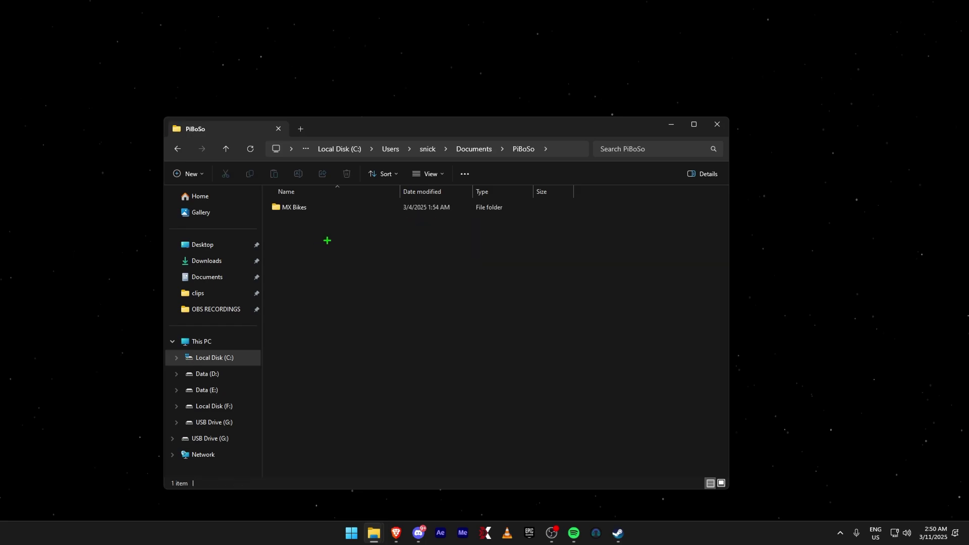
double_click(313, 208)
- Pin the mods folder to Quick access, then reopen it from the pinned shortcut
left_click(301, 222)
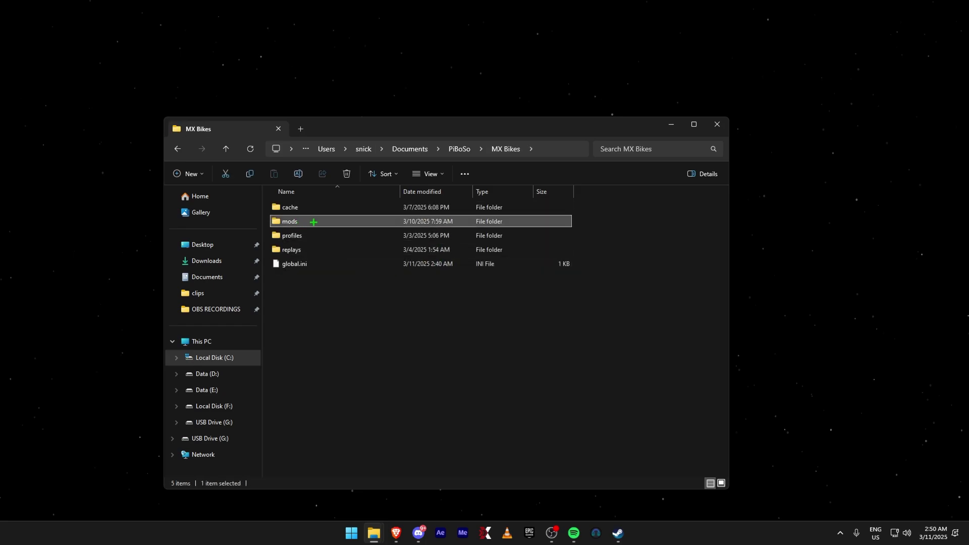
right_click(304, 222)
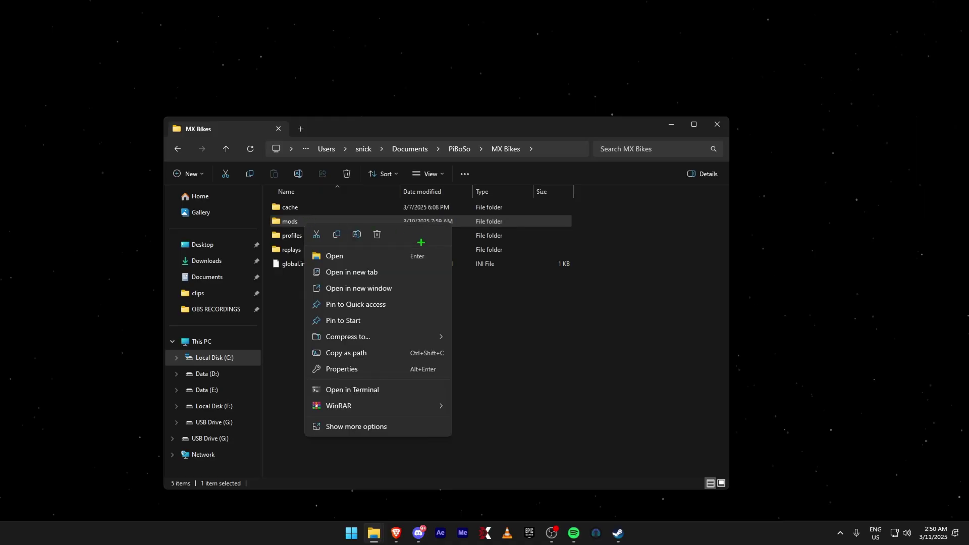
left_click(367, 305)
key("Return")
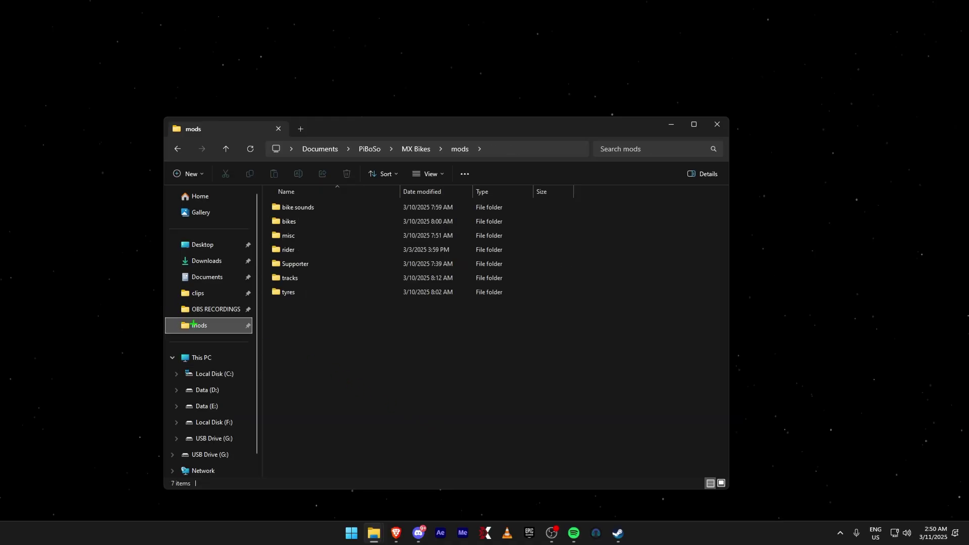
left_click(207, 262)
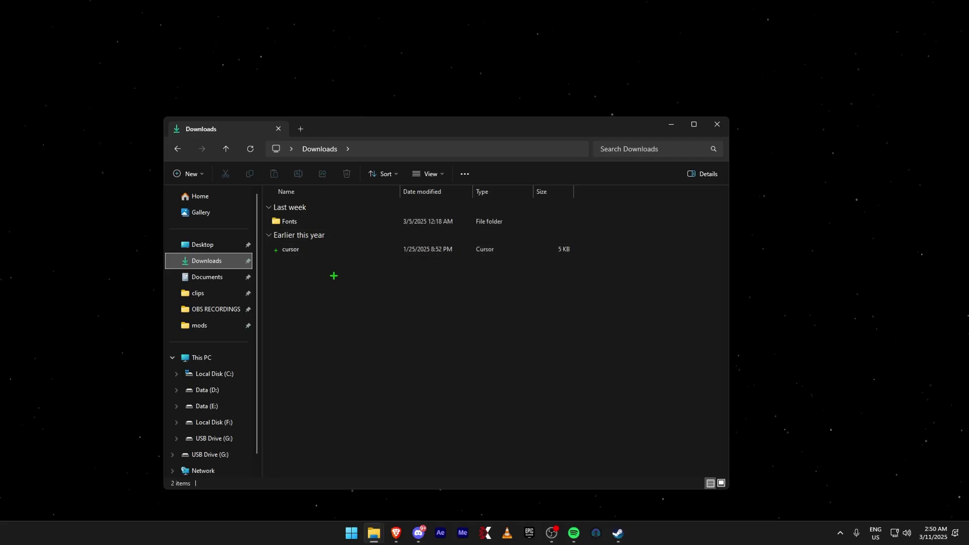
left_click_drag(384, 357, 306, 274)
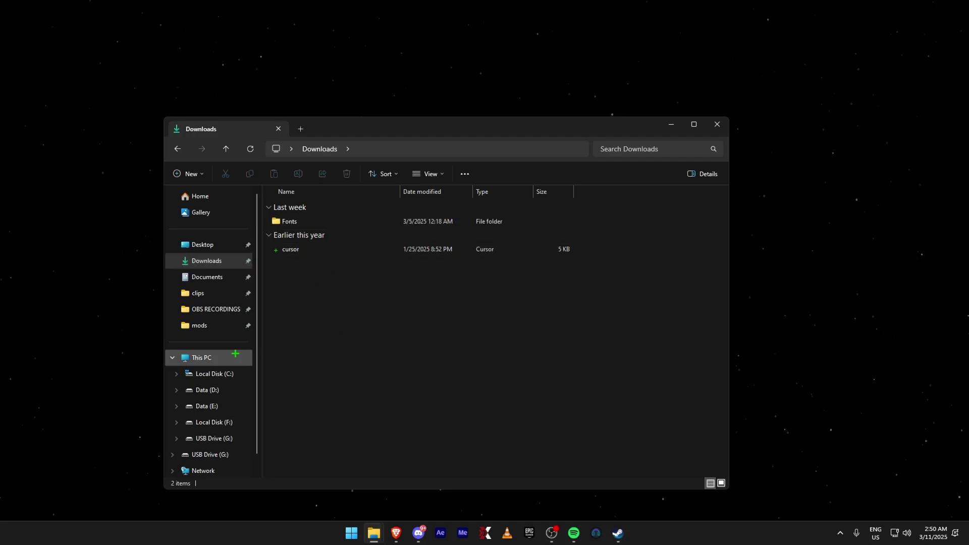
left_click(199, 327)
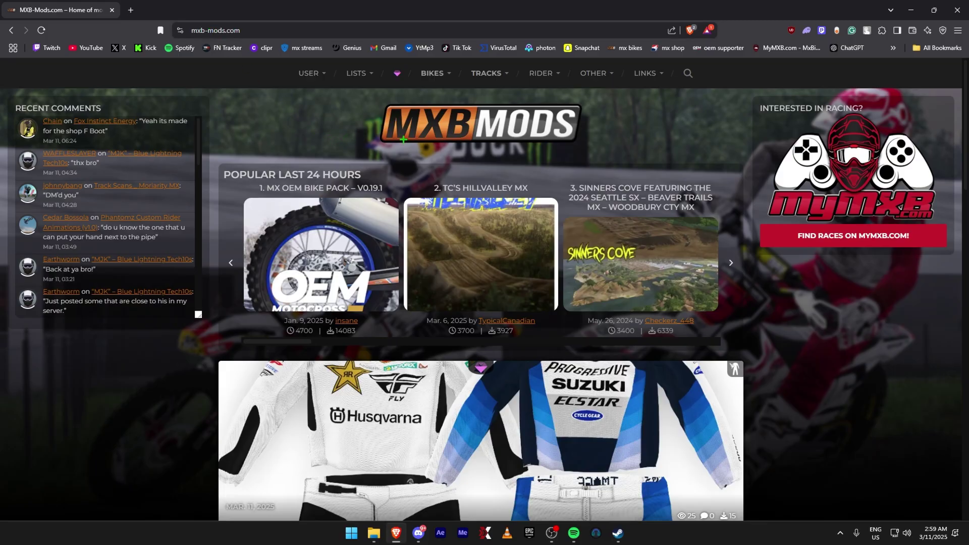
- Download the 3.54GB MX OEM Bike Pack v0.19.1 zip from MediaFire and save it to Downloads
mouse_move(432, 73)
mouse_move(436, 127)
mouse_move(526, 128)
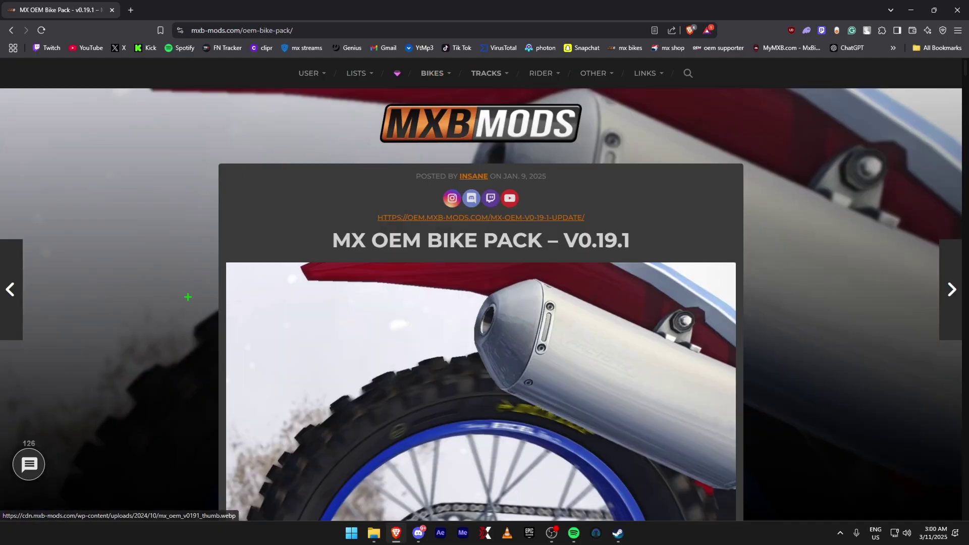
scroll(249, 292, "down", 3)
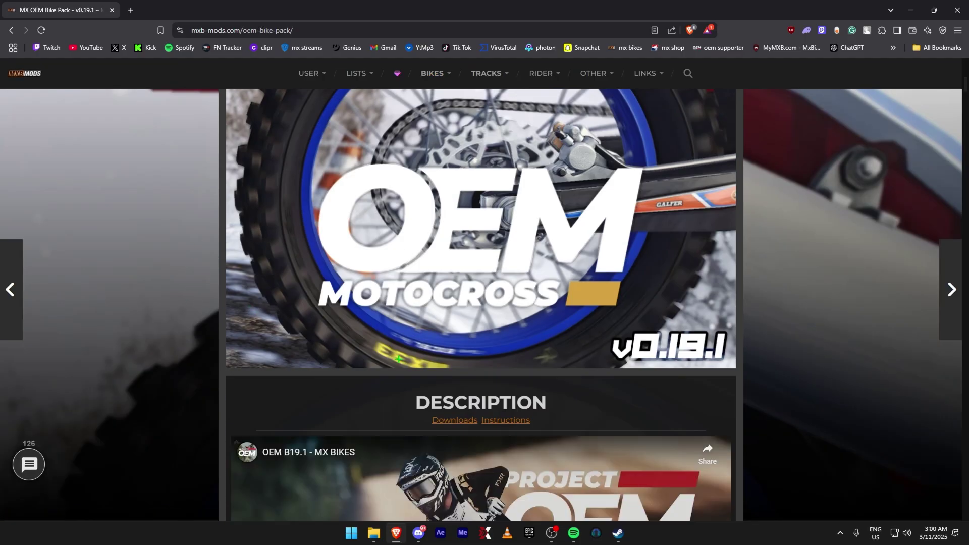
left_click(454, 419)
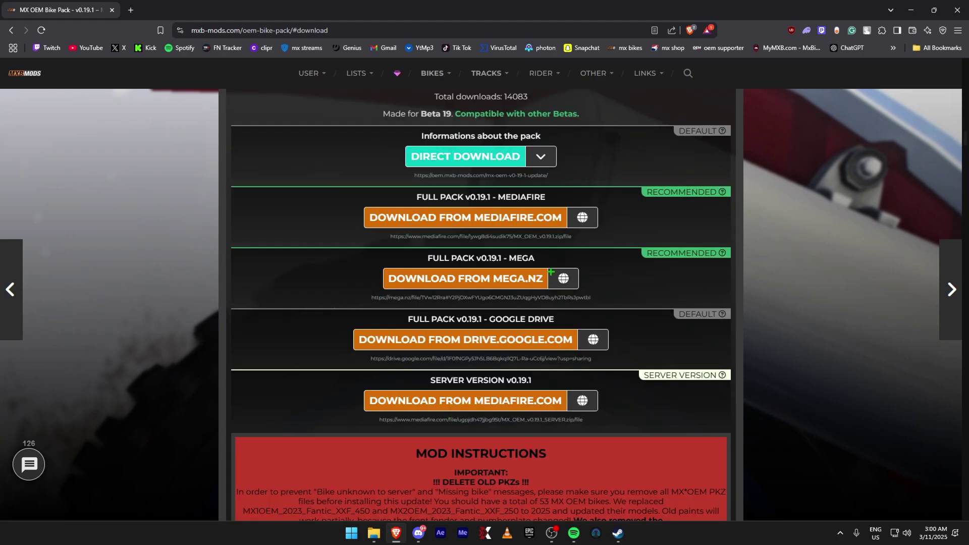
left_click(485, 217)
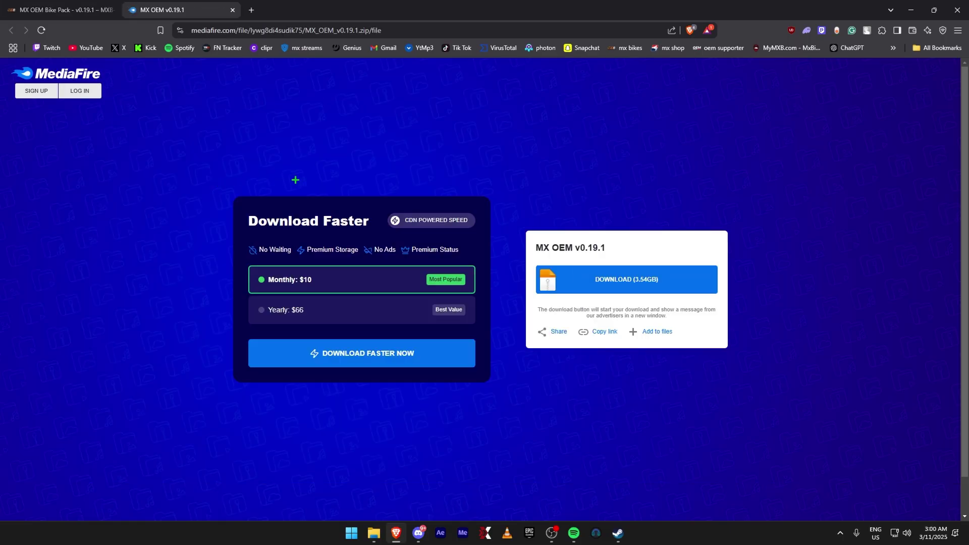
left_click(625, 279)
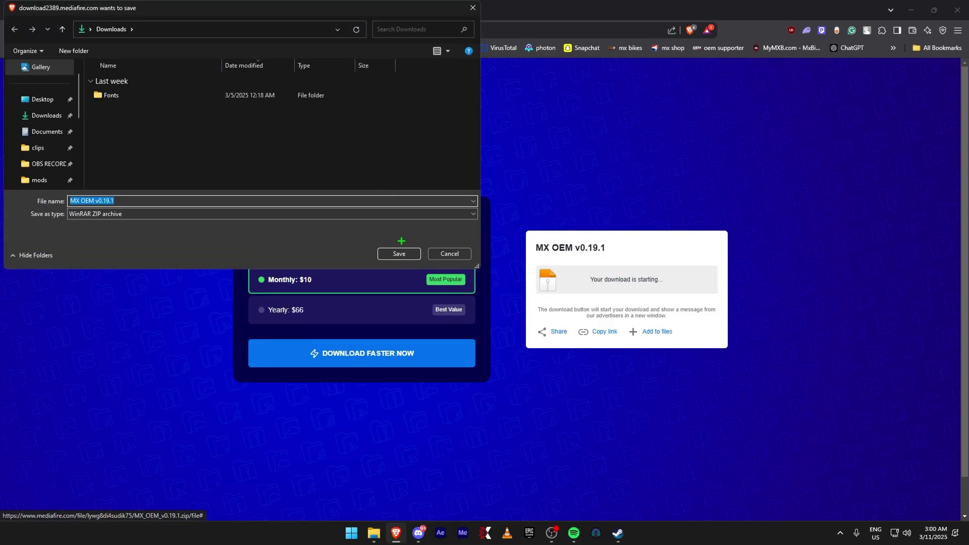
left_click(399, 253)
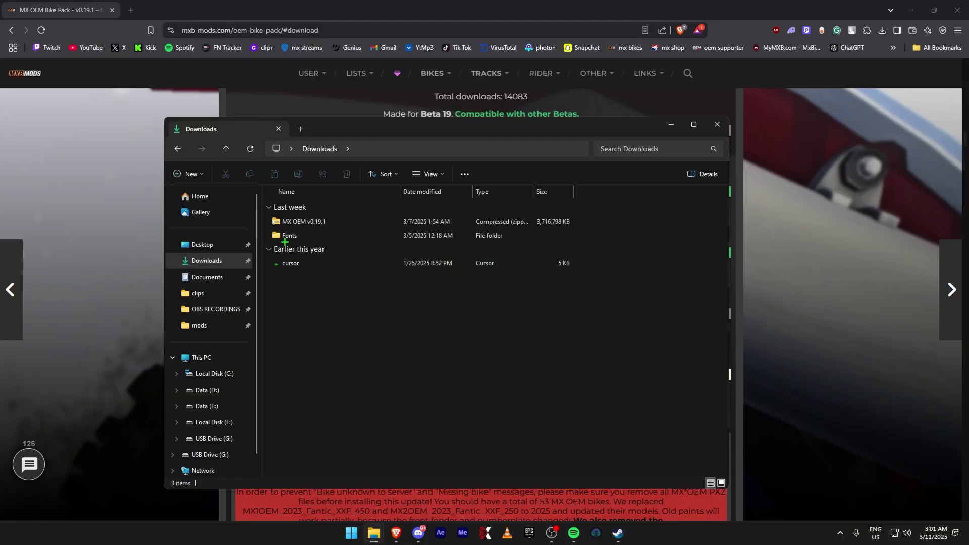
- Extract the MX OEM v0.19.1 zip in Downloads with WinRAR Extract Here
left_click(303, 221)
right_click(313, 218)
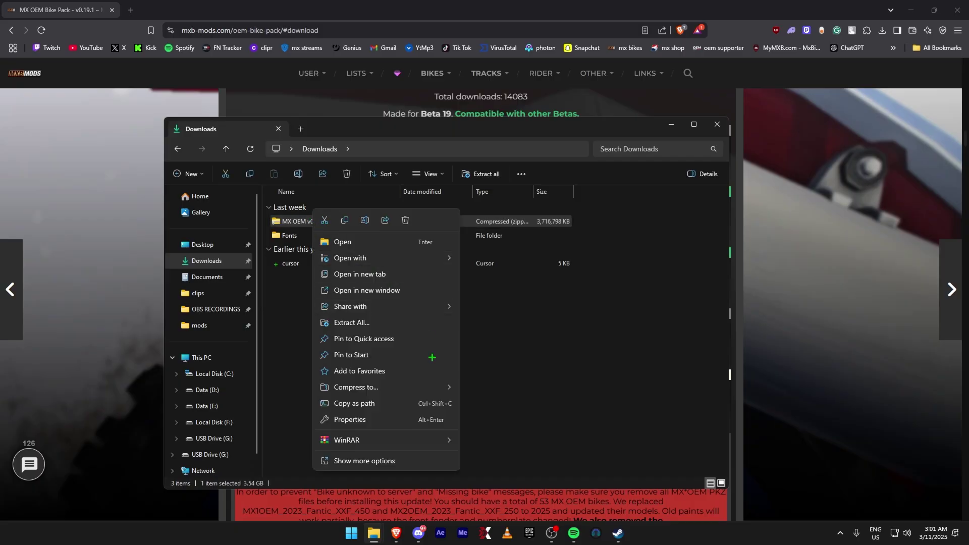
mouse_move(441, 438)
left_click(520, 488)
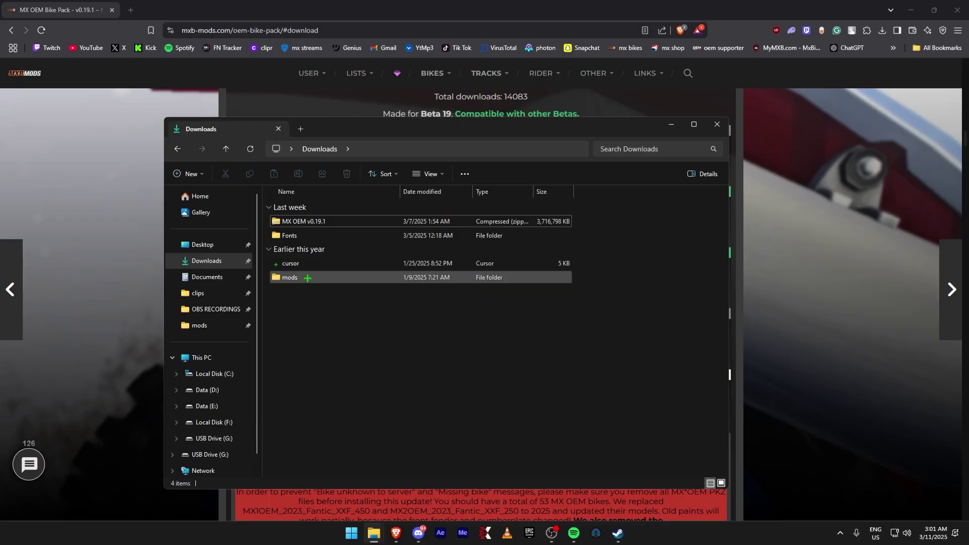
- Inspect the bike and tyre files inside the extracted mods folder
double_click(307, 278)
double_click(306, 222)
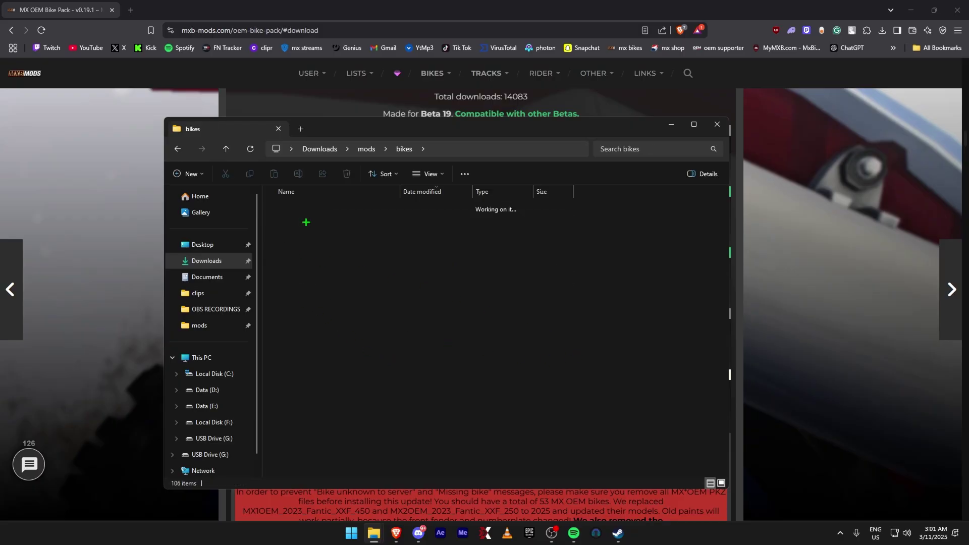
left_click_drag(701, 434, 269, 254)
left_click(177, 149)
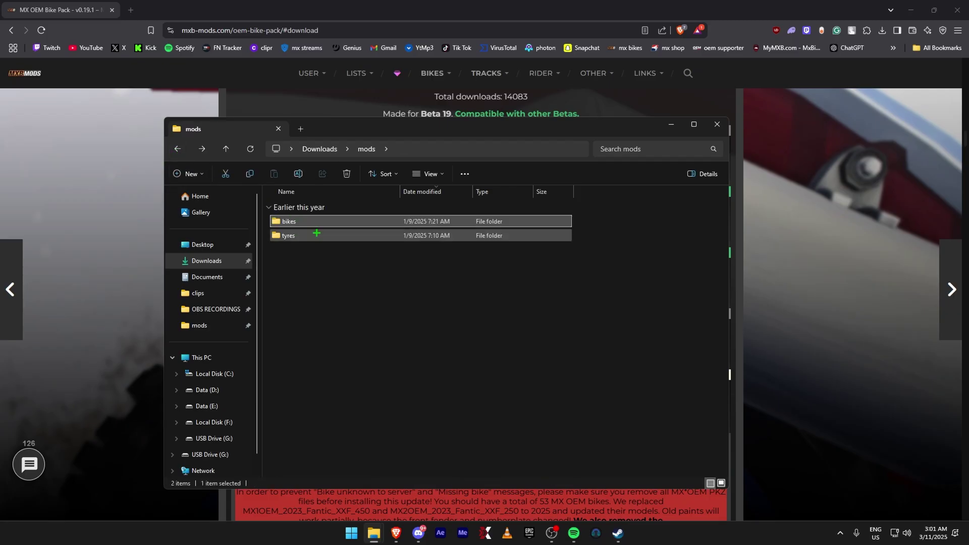
double_click(317, 233)
left_click_drag(568, 310, 343, 222)
left_click(177, 148)
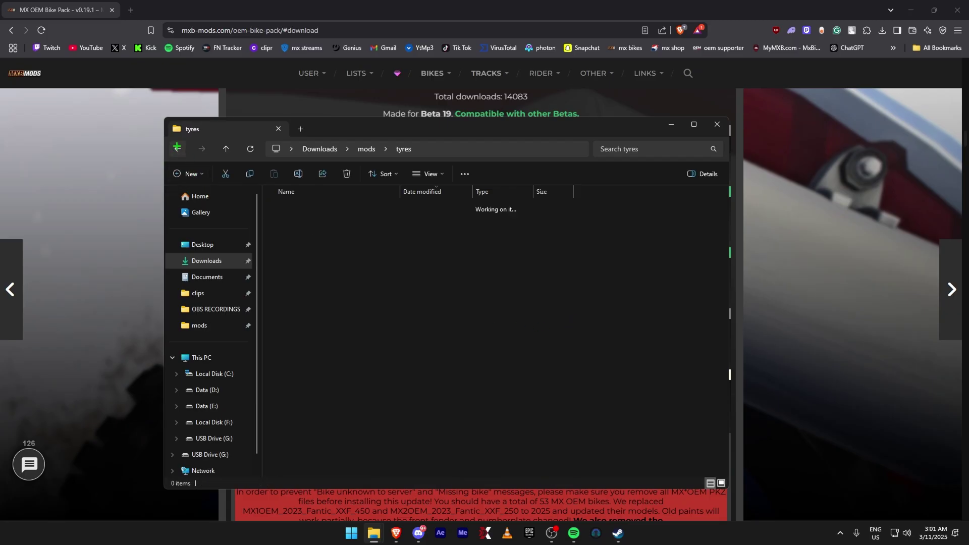
left_click(177, 149)
- Copy the extracted mods folder and paste it into the MX Bikes folder
right_click(310, 274)
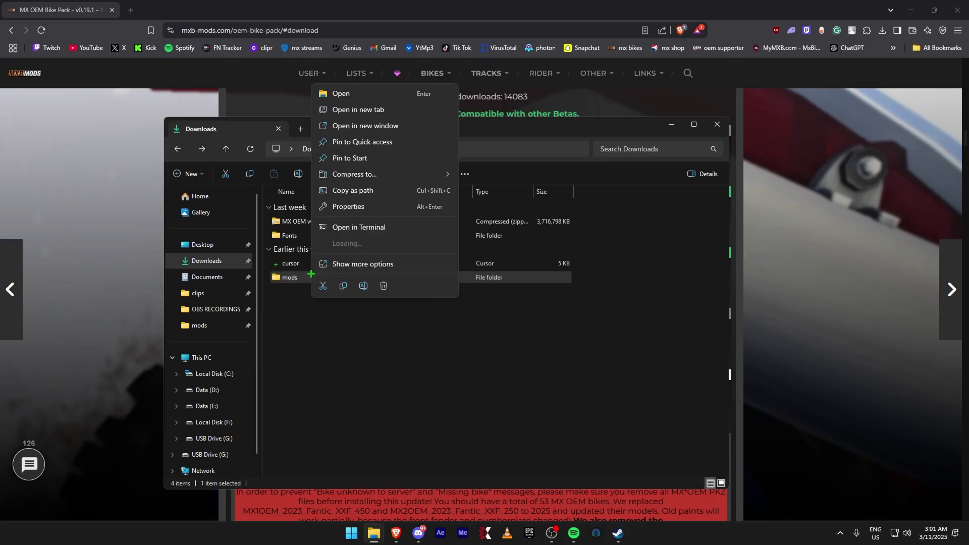
left_click(343, 284)
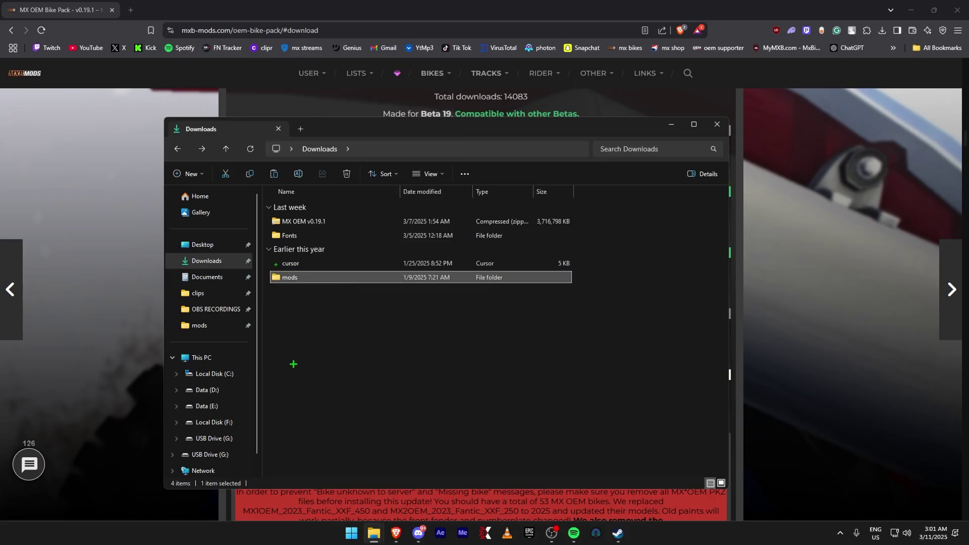
left_click(200, 325)
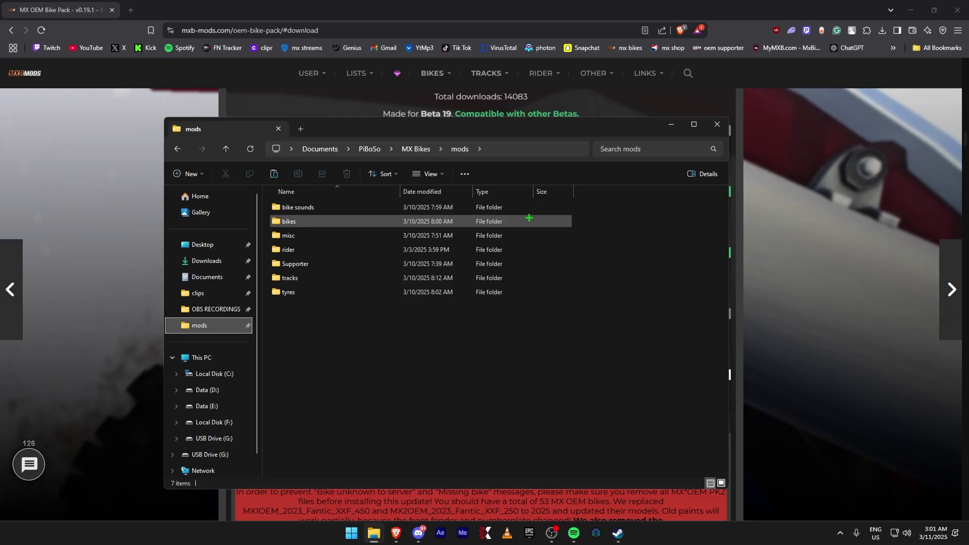
left_click(417, 148)
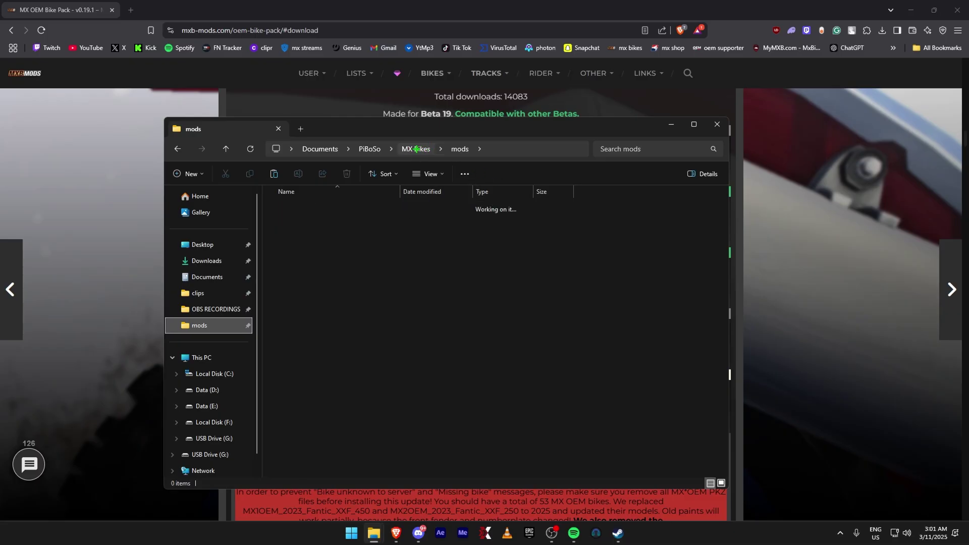
left_click(272, 174)
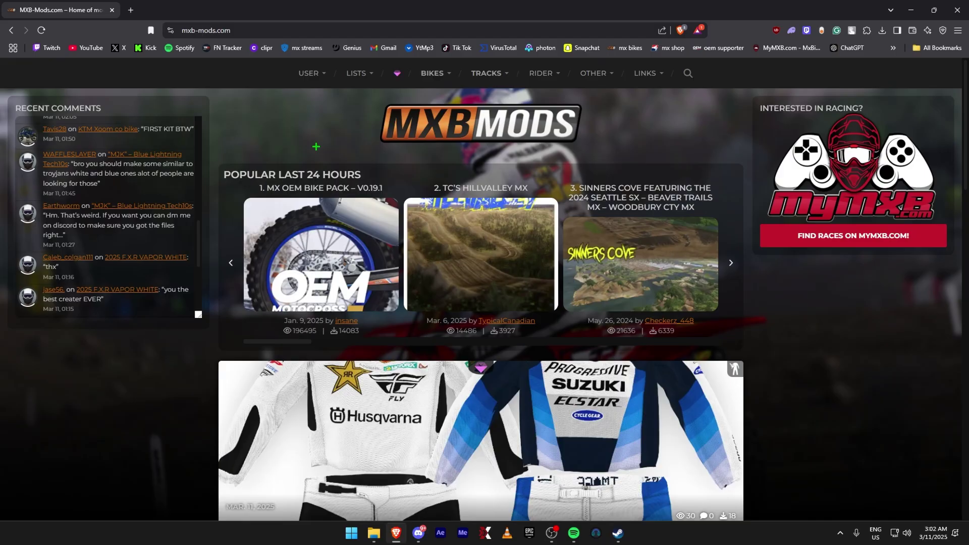
- Download the VLCTY PALM KTM 450 PUB paint from MediaFire into Downloads
mouse_move(434, 76)
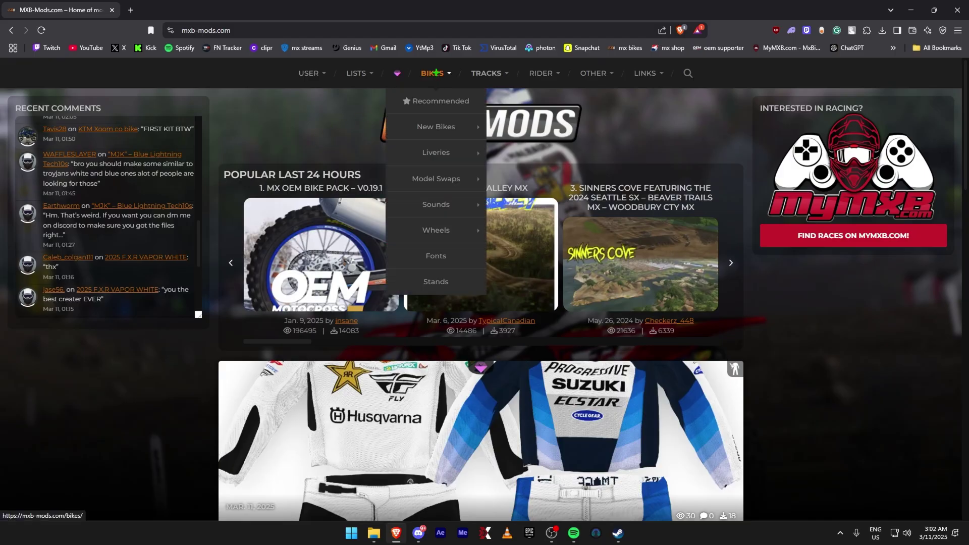
mouse_move(434, 154)
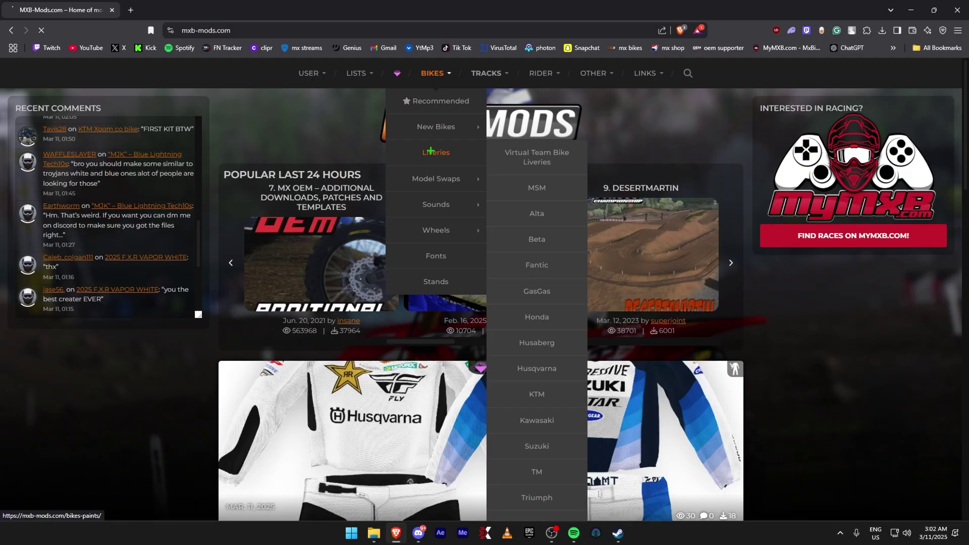
scroll(110, 375, "down", 7)
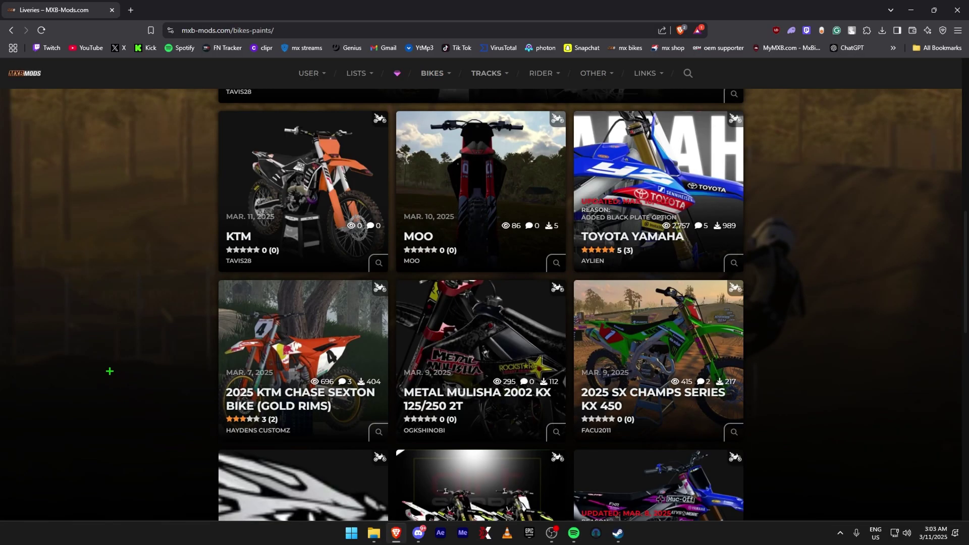
scroll(109, 371, "down", 5)
left_click(651, 337)
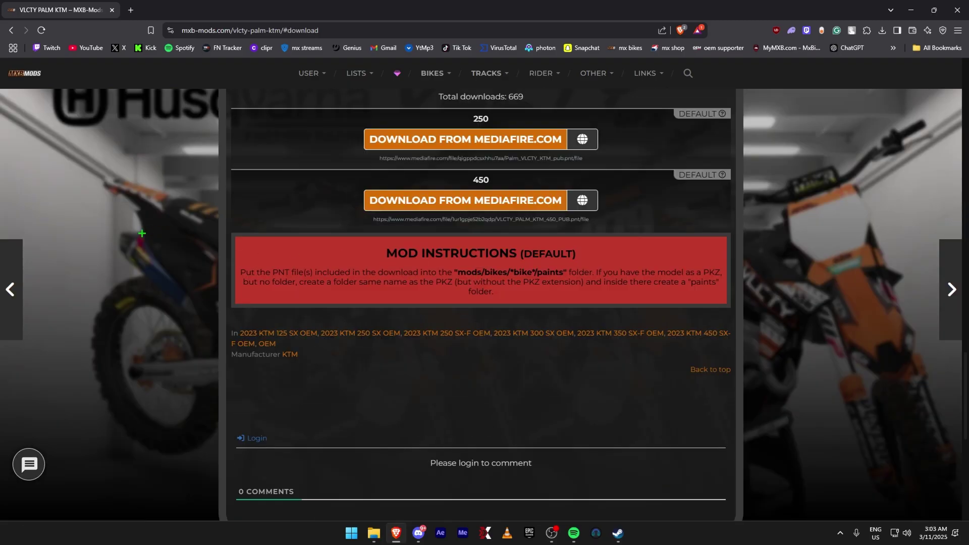
scroll(145, 238, "up", 3)
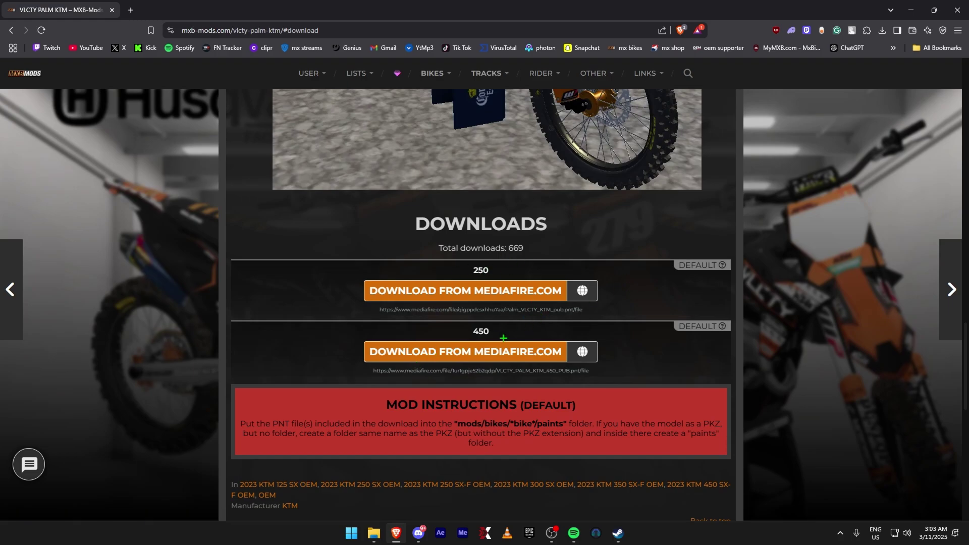
left_click(488, 353)
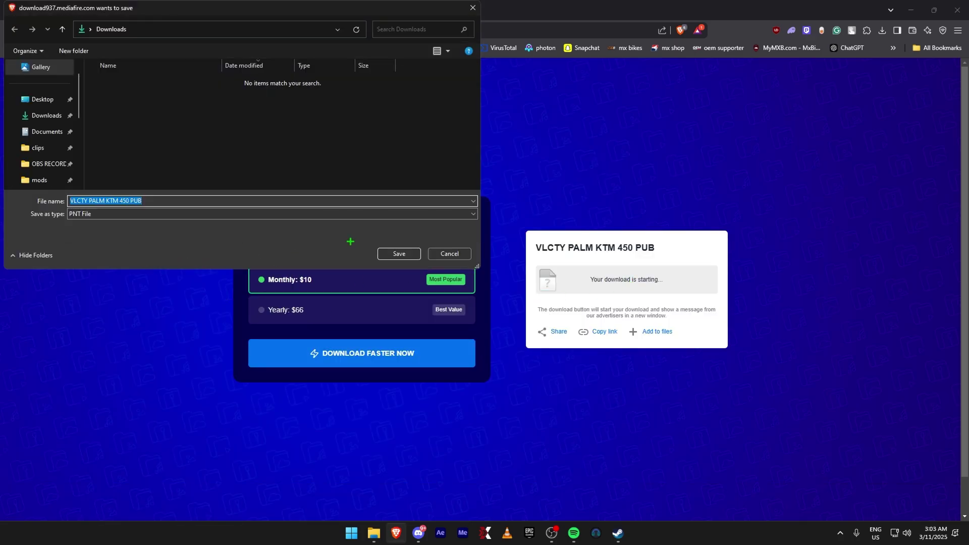
left_click(399, 253)
left_click(336, 222)
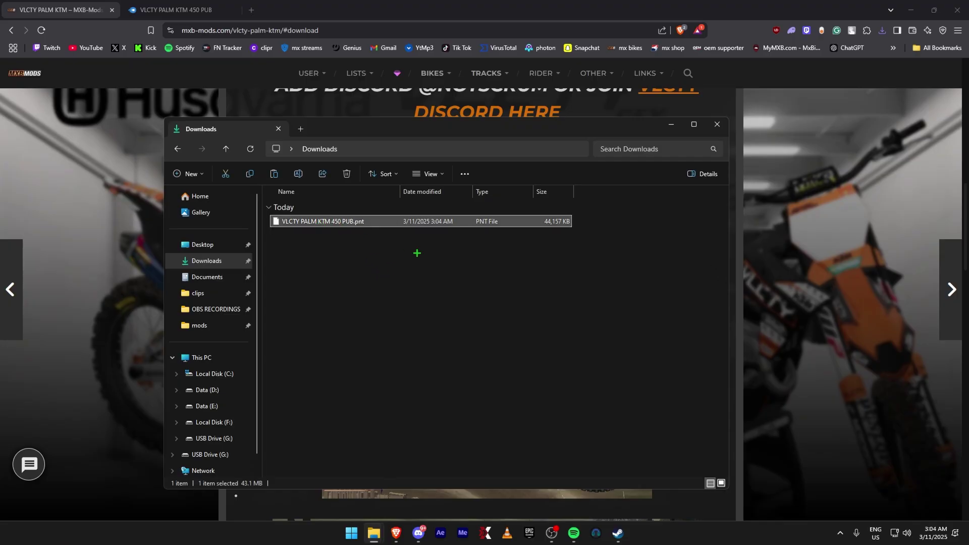
- Drag the VLCTY PALM KTM 450 PUB.pnt file into the MX1OEM_2023_KTM_450_SX-F paints folder
mouse_move(250, 187)
left_mouse_down()
mouse_move(218, 333)
mouse_move(322, 248)
mouse_move(310, 220)
mouse_move(651, 316)
mouse_move(334, 244)
mouse_move(364, 210)
mouse_move(376, 400)
mouse_move(365, 333)
mouse_move(348, 342)
mouse_move(296, 209)
mouse_move(341, 239)
left_mouse_up()
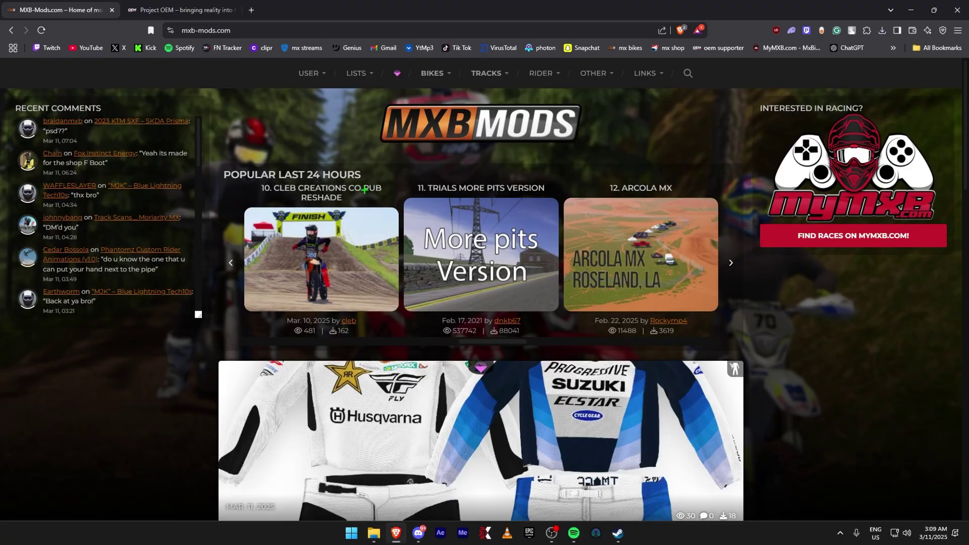
- Open the Bikes > Model Swaps listing and switch to the Project OEM tab
mouse_move(432, 74)
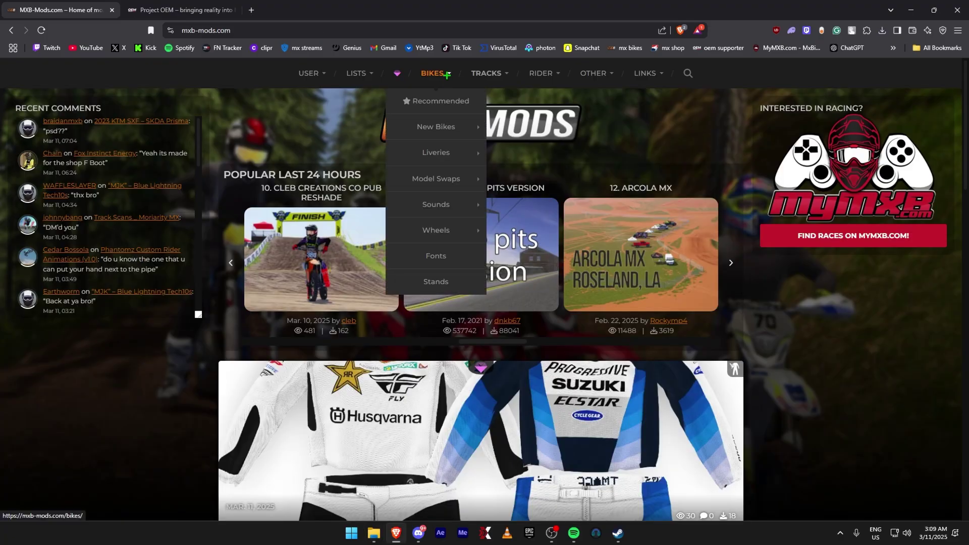
left_click(429, 186)
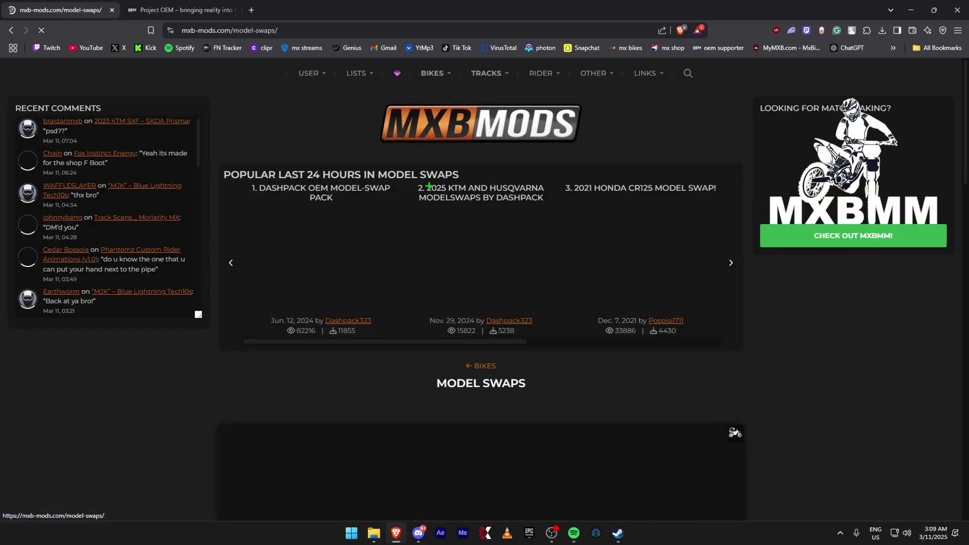
scroll(247, 314, "down", 6)
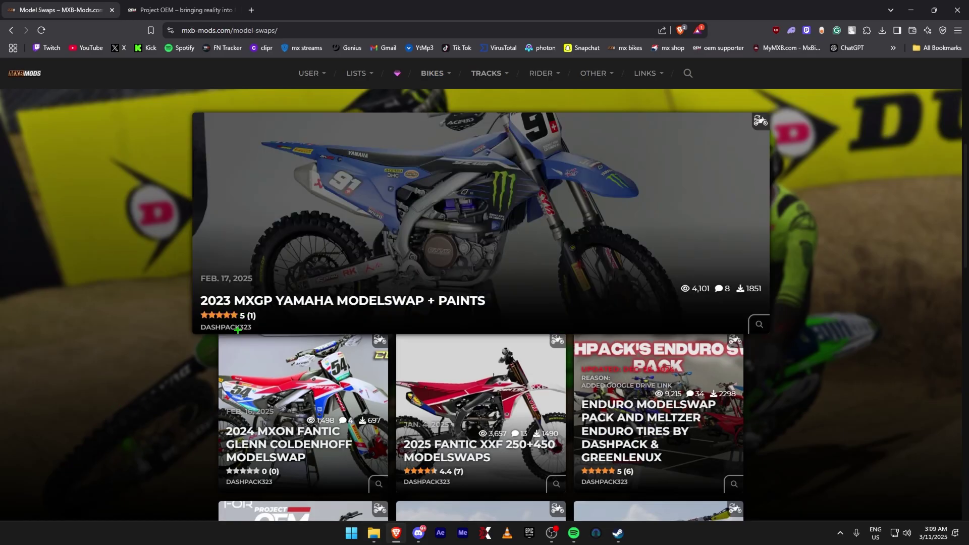
scroll(131, 364, "down", 4)
key("ctrl+Tab")
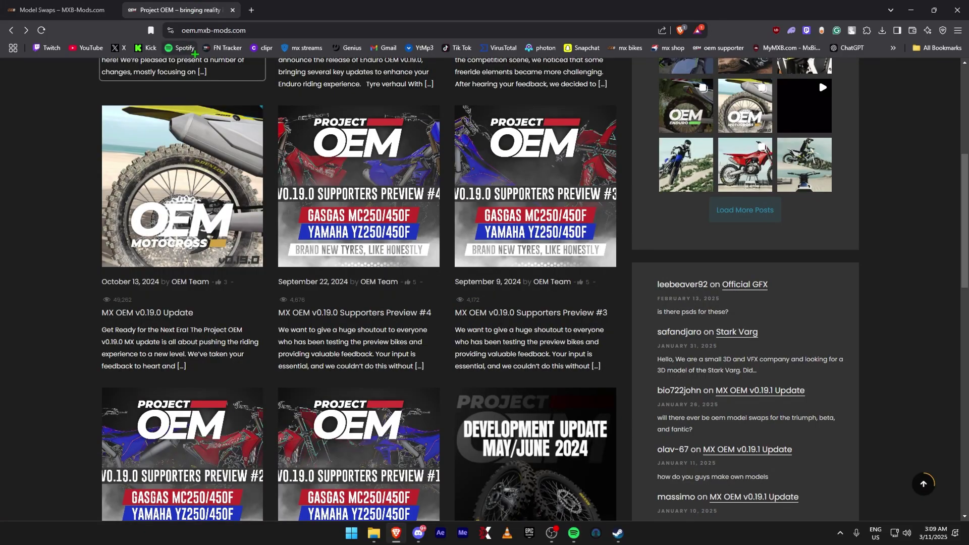
scroll(63, 295, "down", 6)
scroll(63, 296, "down", 4)
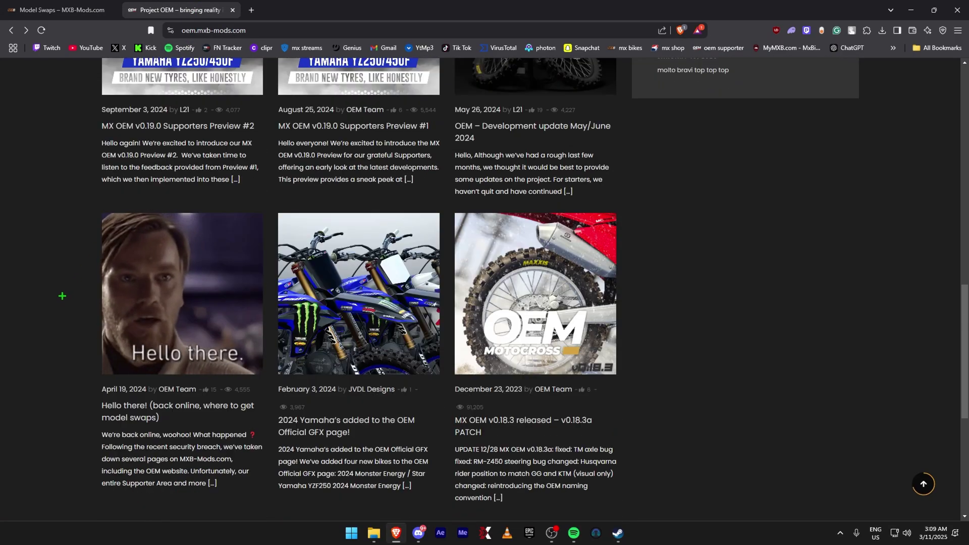
scroll(61, 294, "up", 15)
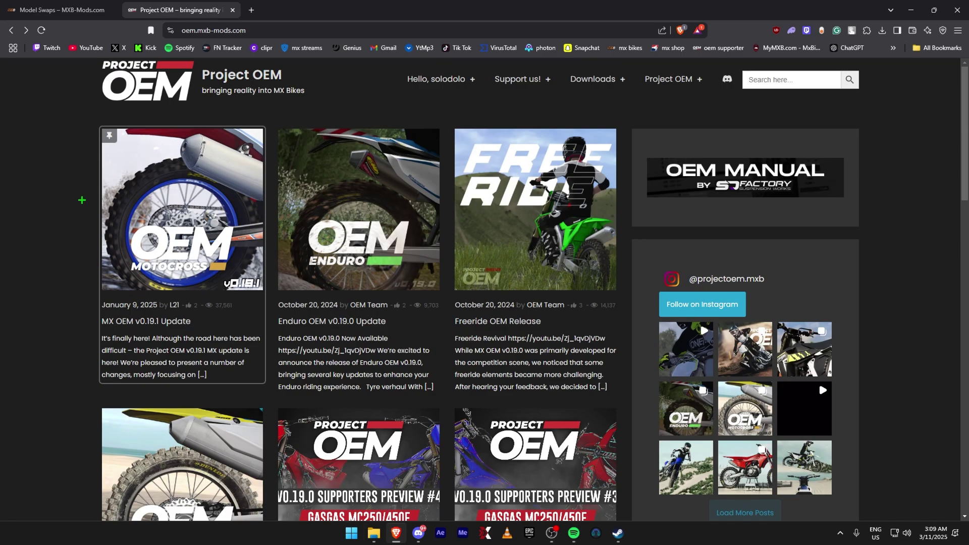
scroll(157, 384, "down", 13)
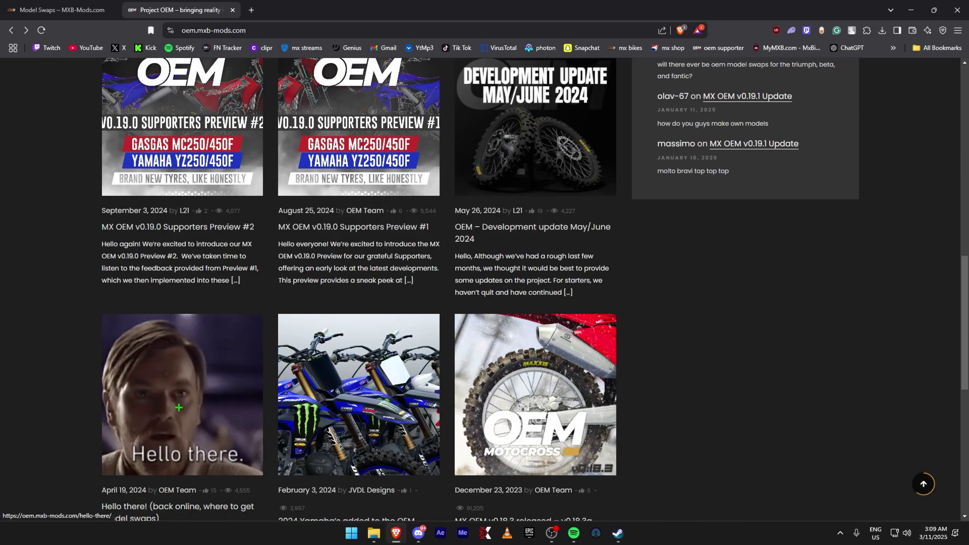
- Open the Hello there post and follow its Free Model Swaps Mega.nz link
left_click(179, 407)
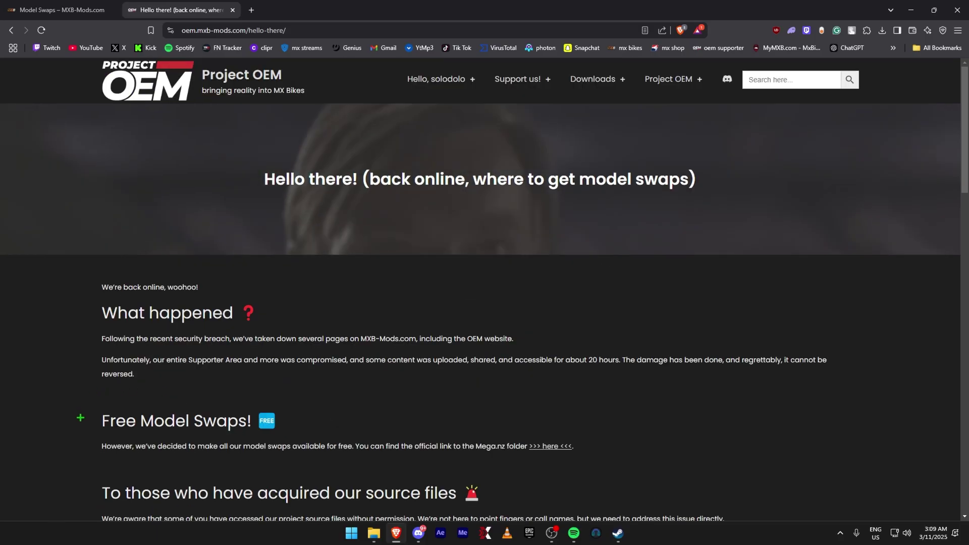
left_click_drag(80, 418, 303, 420)
left_click(431, 392)
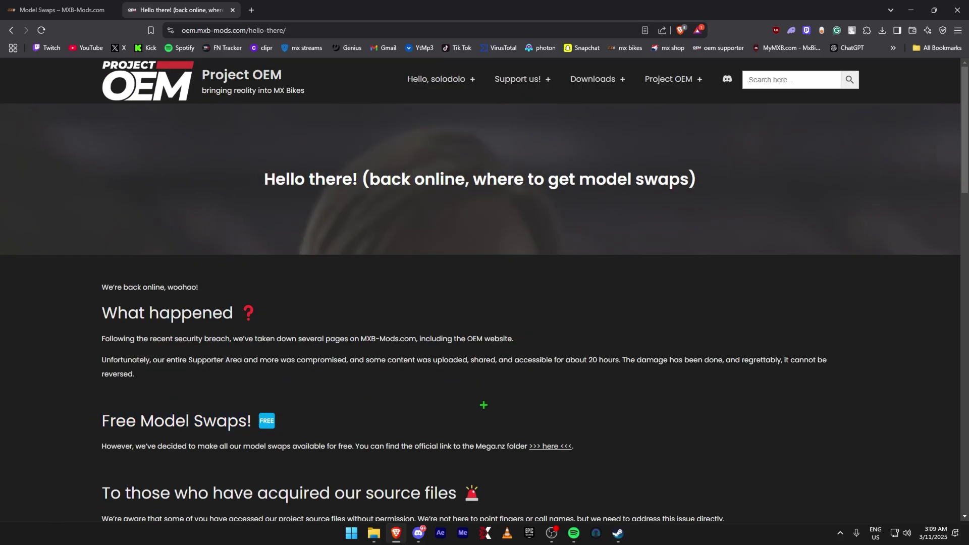
left_click(551, 447)
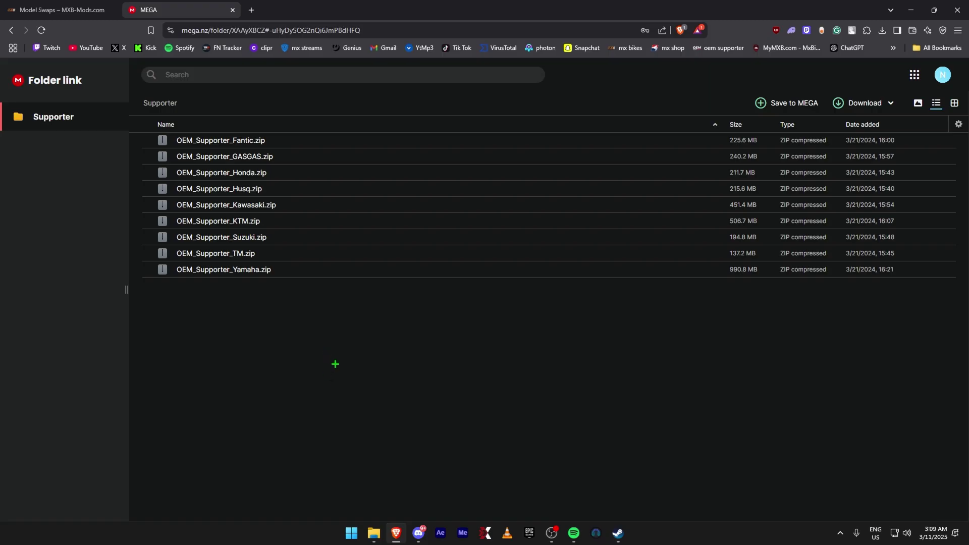
- Check the MEGA Supporter folder's download options, then return to the Model Swaps listing
left_click(863, 103)
left_click(863, 103)
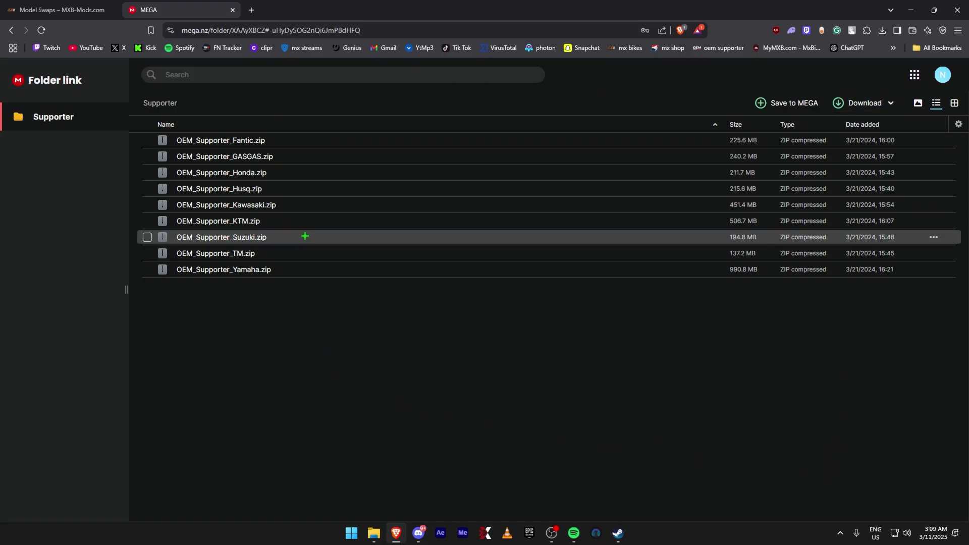
left_click(101, 10)
scroll(124, 323, "down", 1)
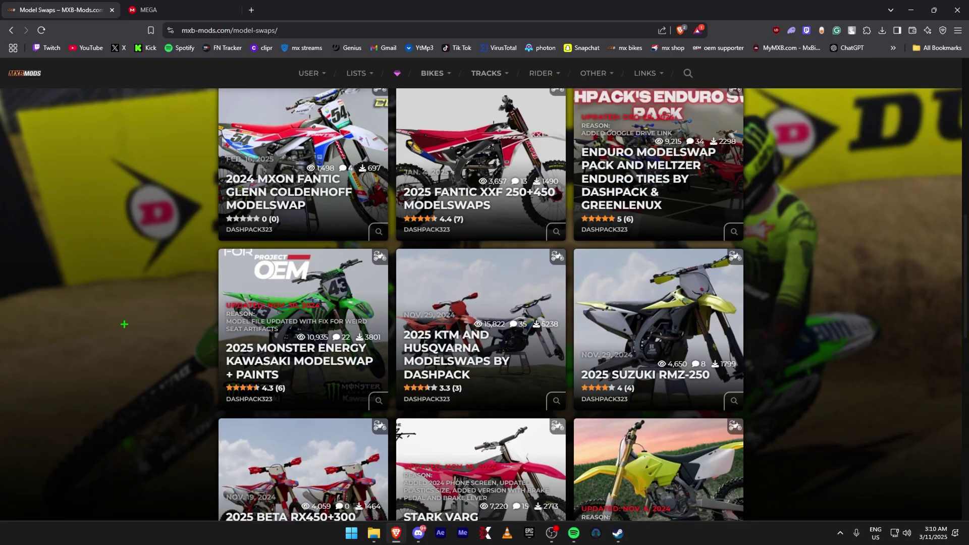
- Open the 2025 KTM and Husqvarna Modelswaps page and its KTM Mediafire download folder
left_click(483, 301)
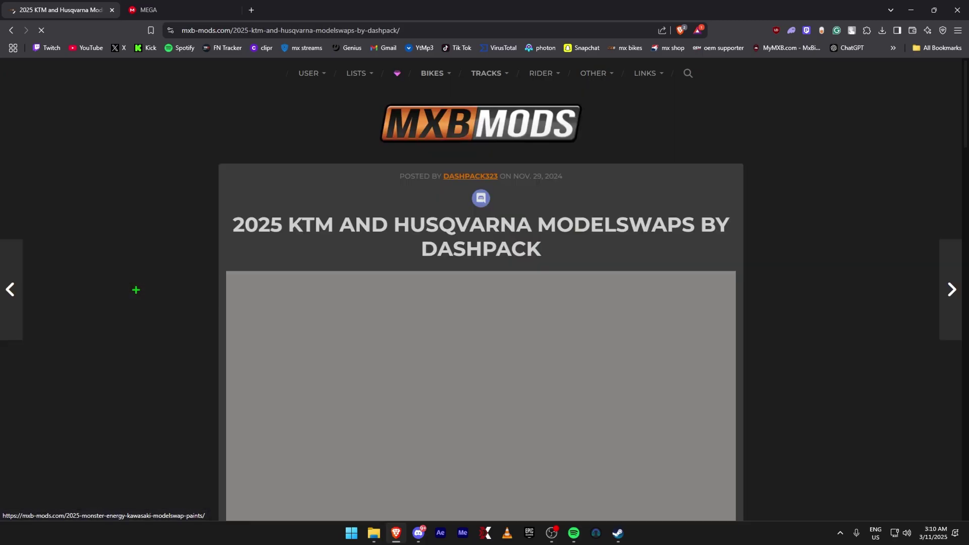
scroll(134, 287, "down", 6)
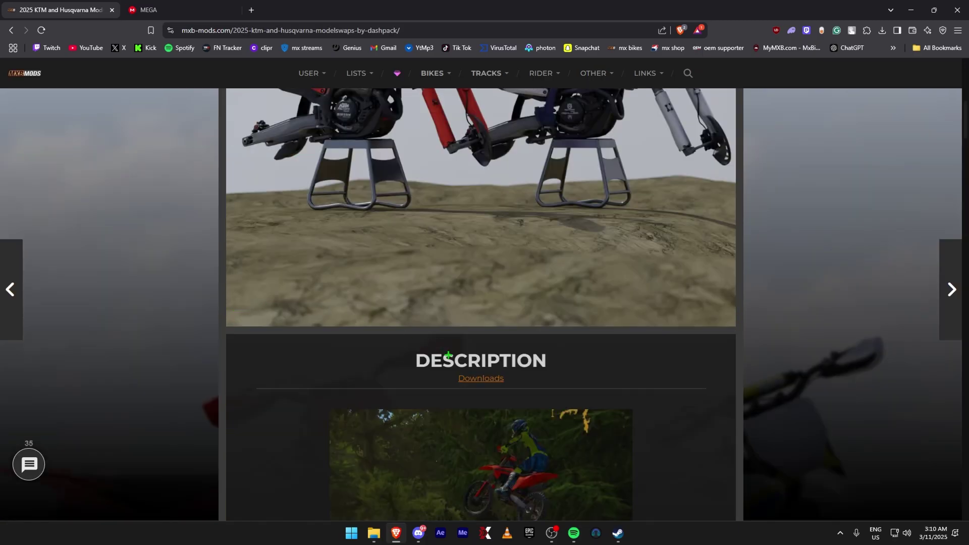
left_click(469, 379)
left_click(484, 142)
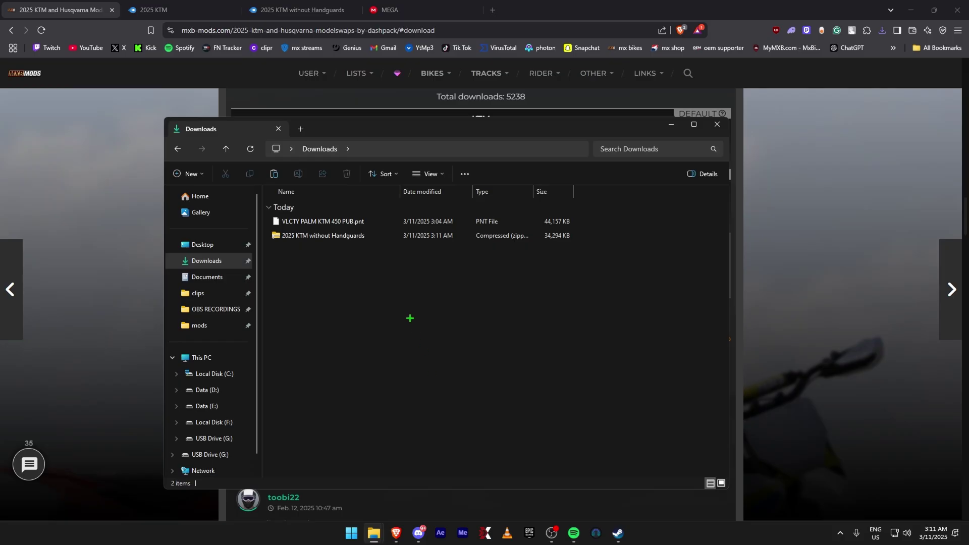
- Extract the 2025 KTM without Handguards zip and select its six model files
left_click(384, 236)
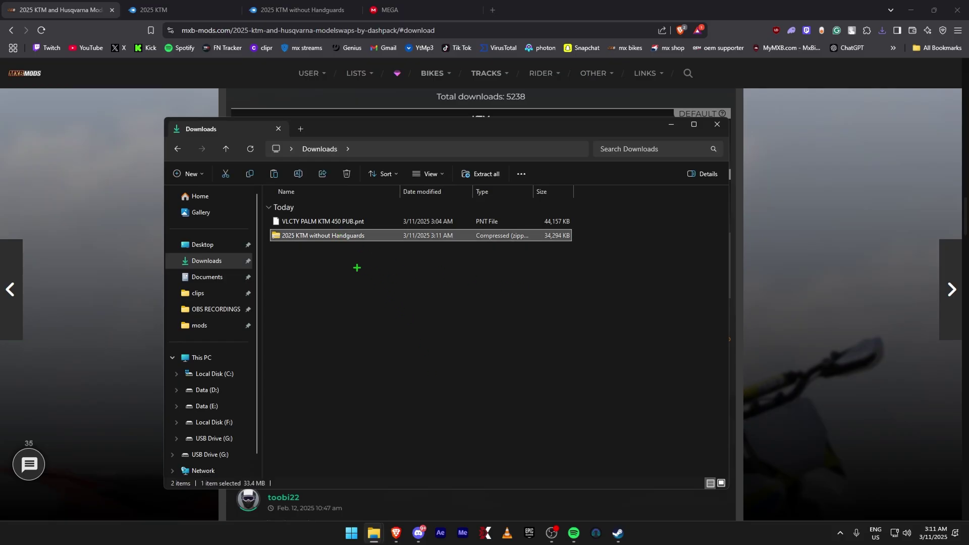
right_click(335, 236)
mouse_move(423, 441)
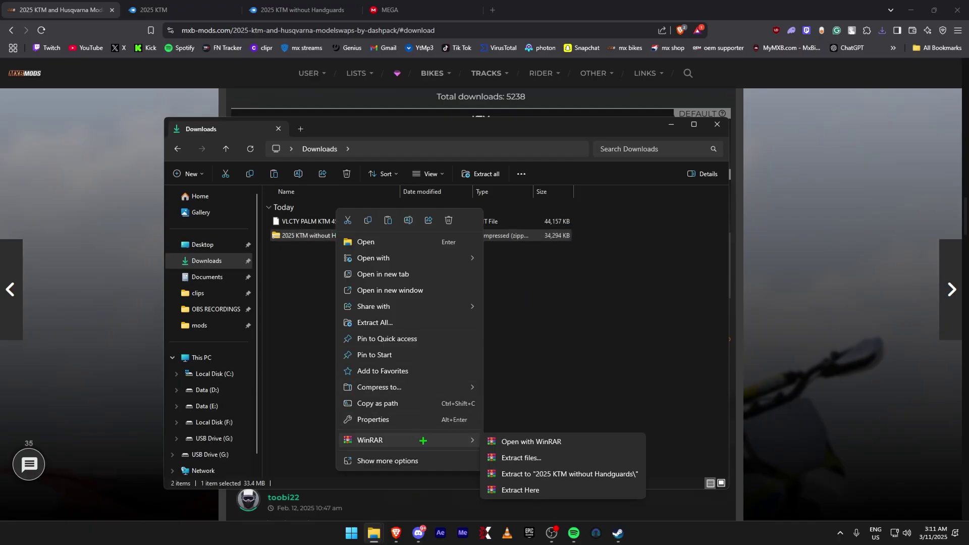
left_click(533, 488)
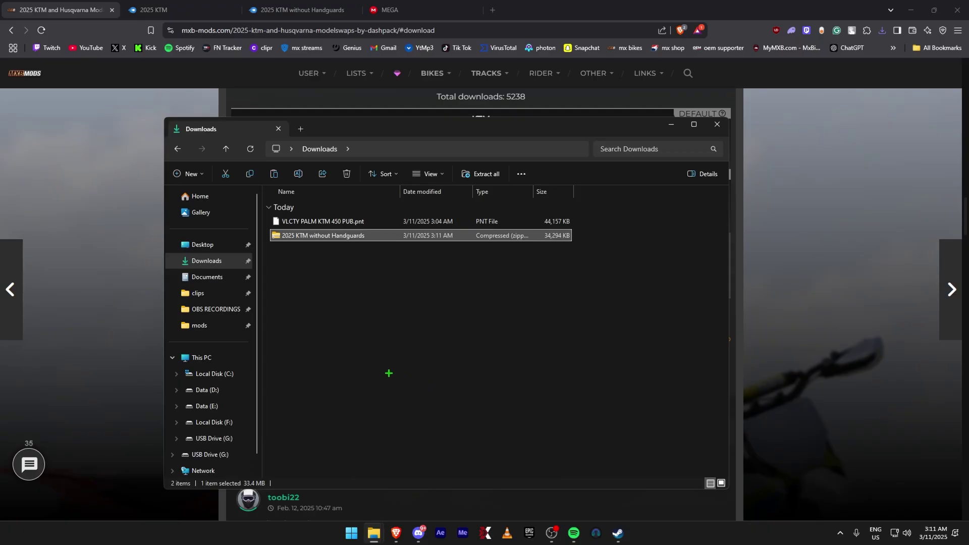
left_click(464, 400)
left_click_drag(436, 410, 292, 266)
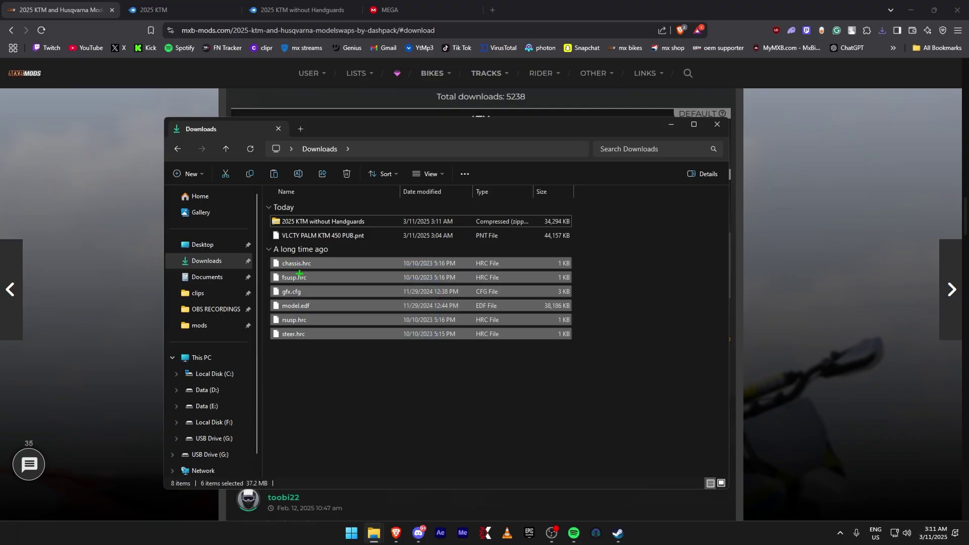
- Paste the six files into mods\bikes\MX1OEM_2023_KTM_450_SX-F
left_click(249, 173)
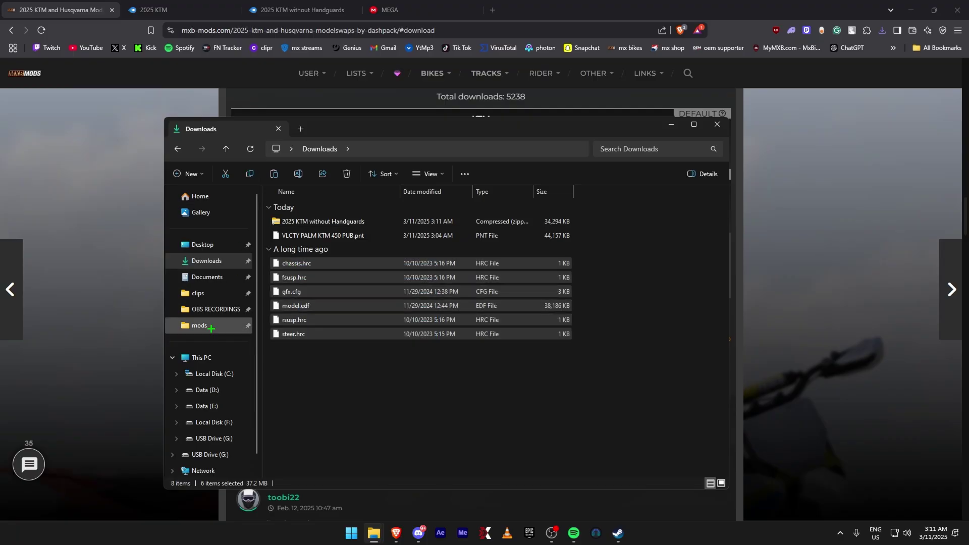
left_click(207, 326)
double_click(295, 225)
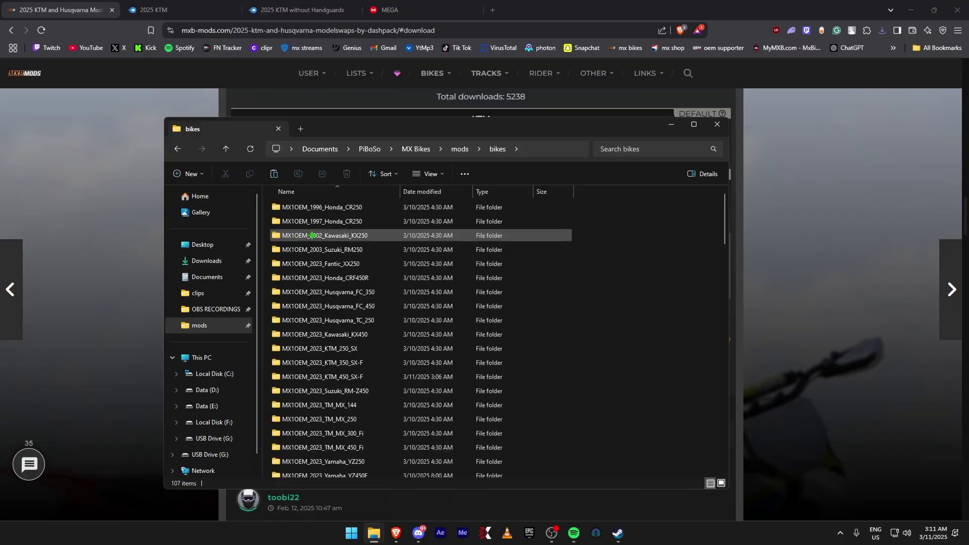
left_click(363, 376)
double_click(363, 375)
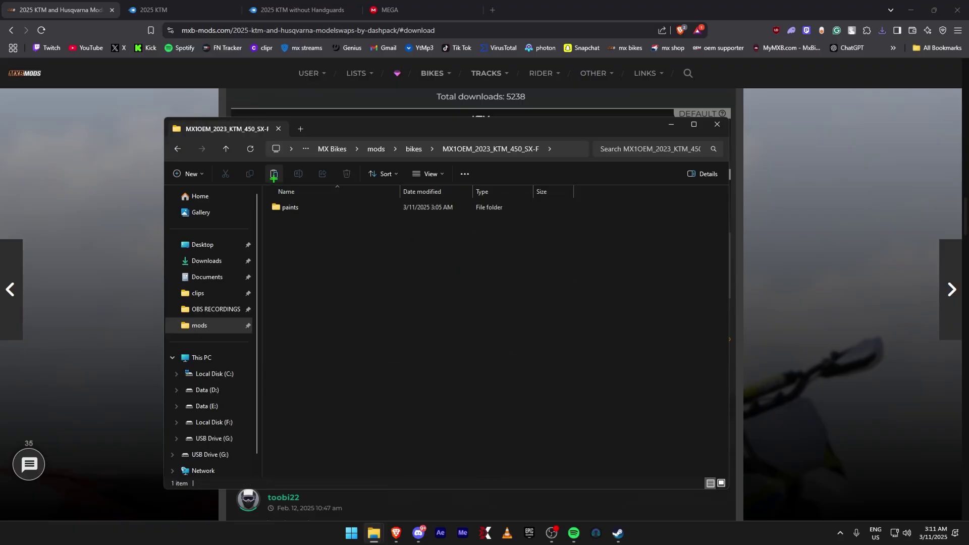
left_click(274, 174)
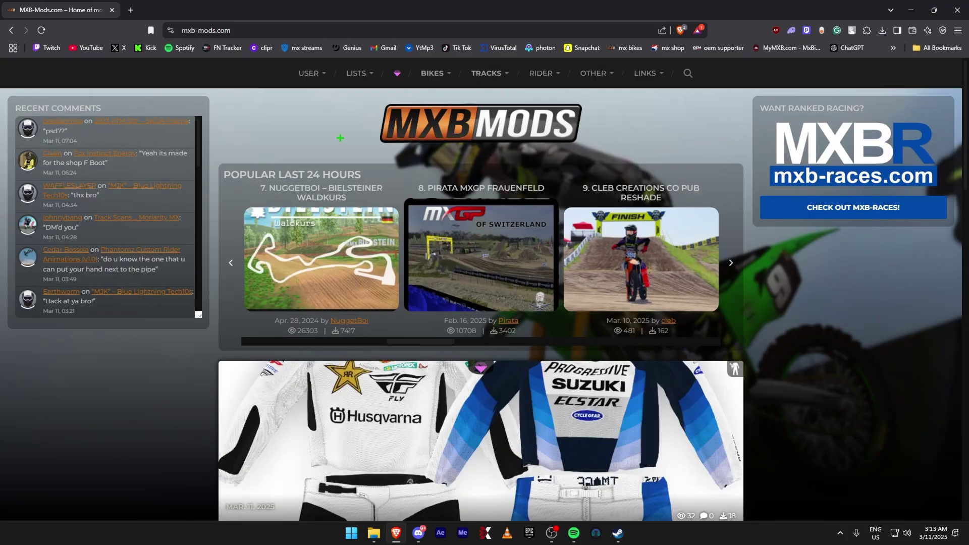
- Open the Sound Mods 2023 – Updated page from Bikes > Sounds and its MEGA.NZ download folder
mouse_move(432, 73)
mouse_move(439, 205)
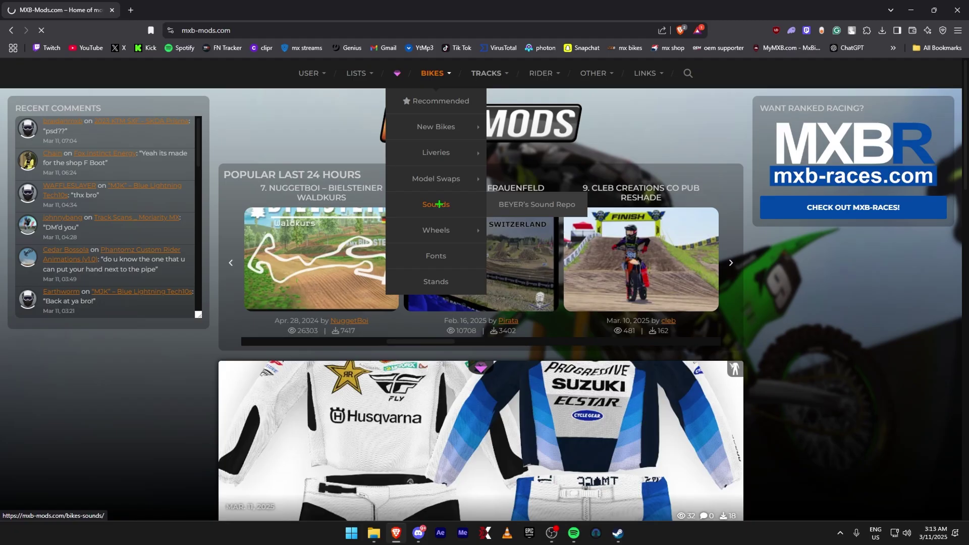
left_click(421, 195)
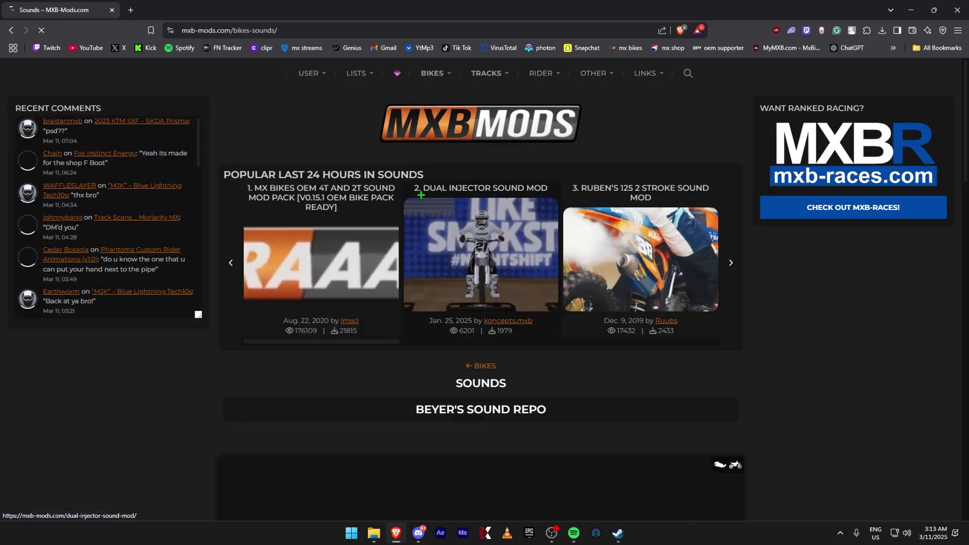
scroll(157, 347, "down", 5)
scroll(158, 348, "down", 4)
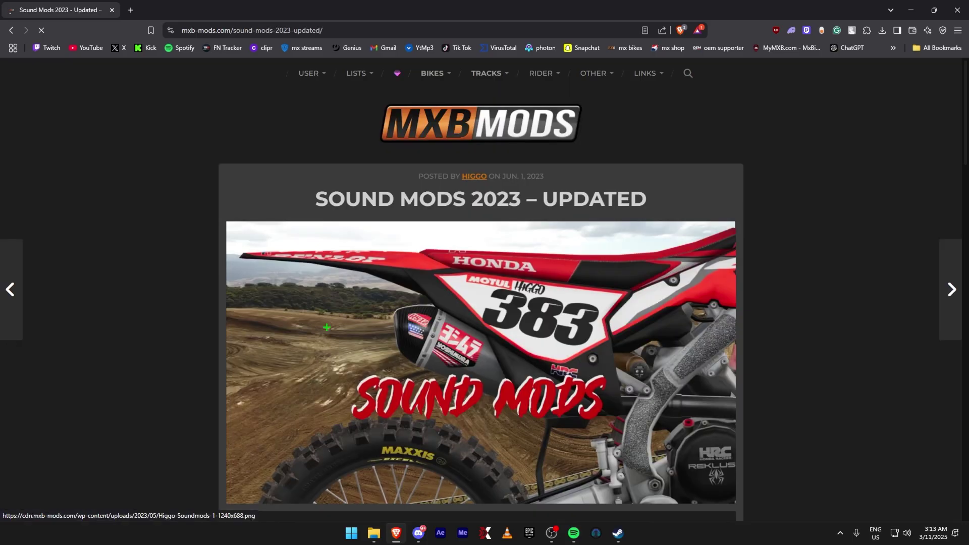
scroll(486, 205, "down", 8)
left_click(486, 203)
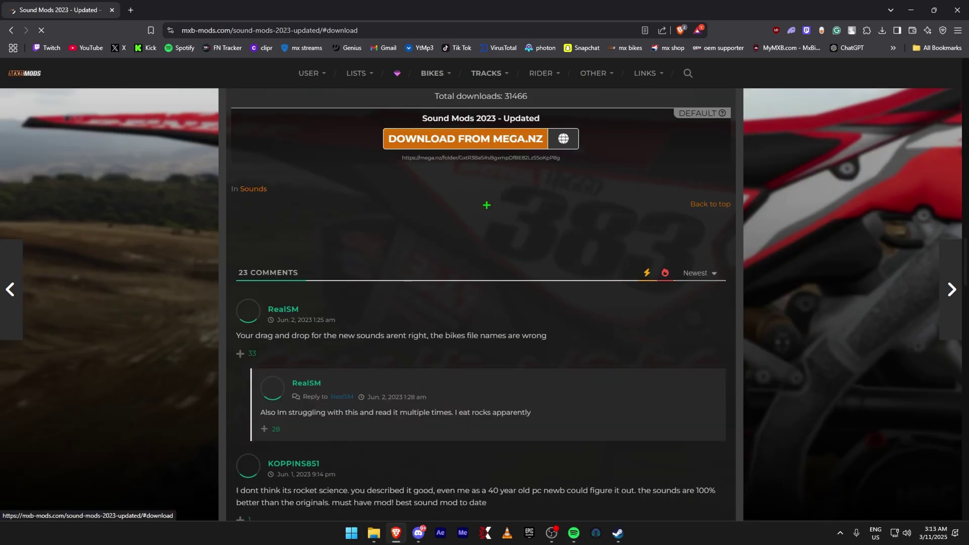
left_click(479, 143)
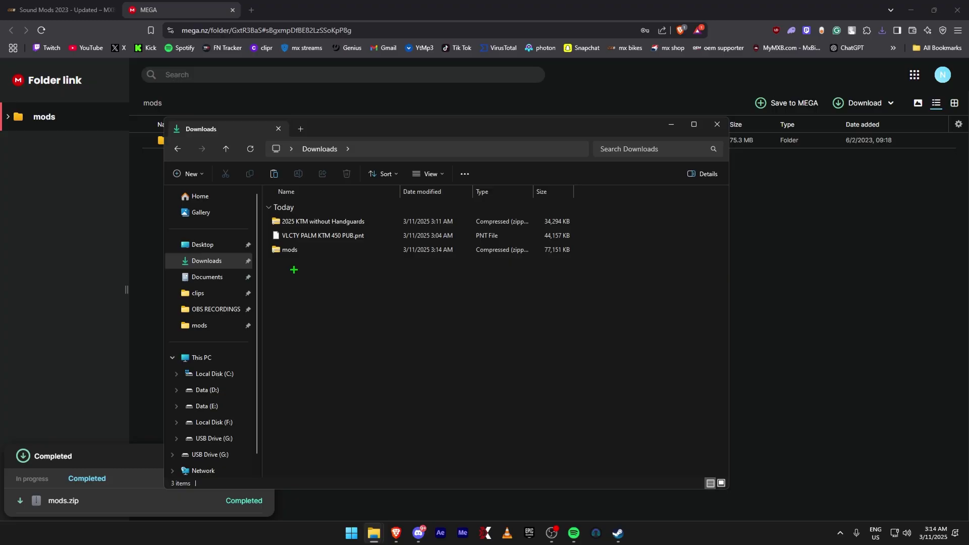
- Extract mods.zip into Downloads with WinRAR and open its mods\bikes folder
right_click(295, 251)
mouse_move(378, 439)
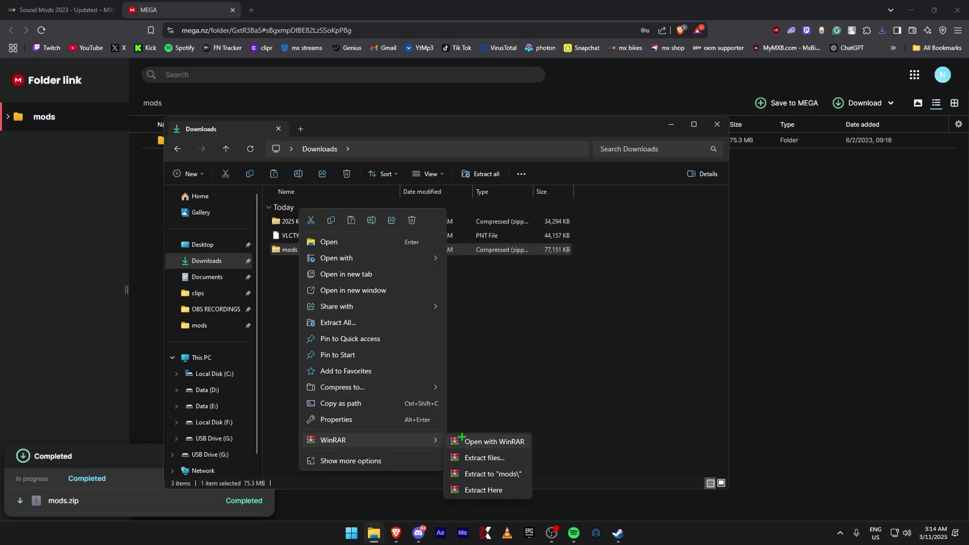
left_click(489, 489)
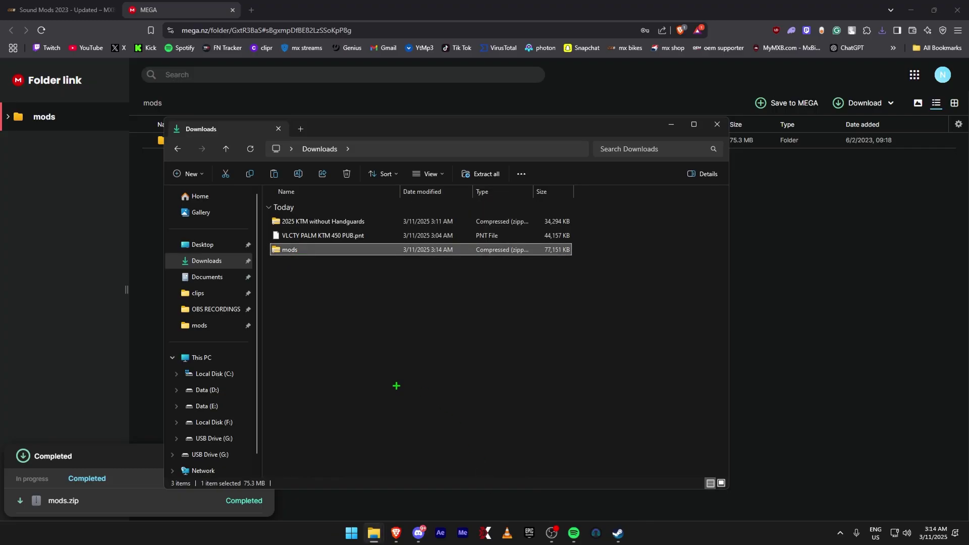
double_click(310, 265)
double_click(289, 221)
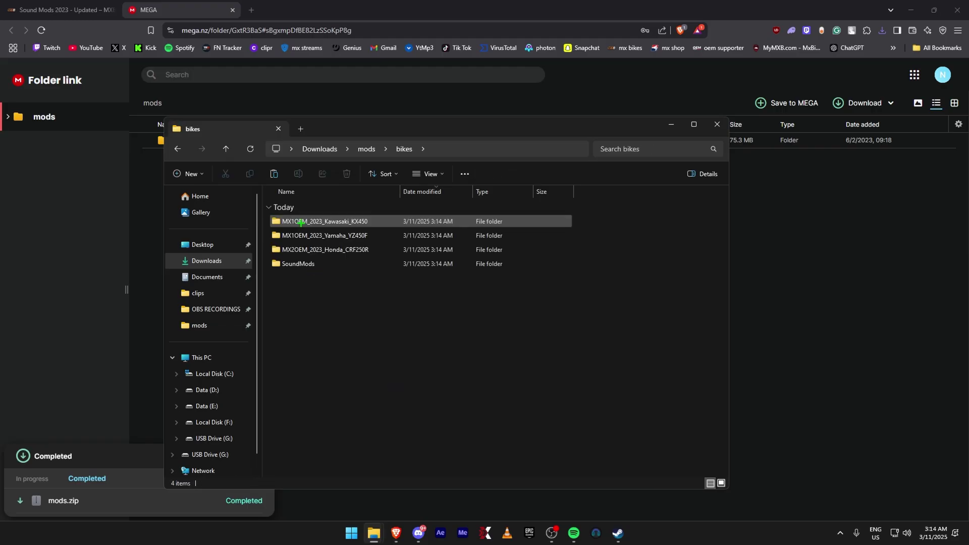
- Paste a copy of SoundMods into MX Bikes mods\bikes, cancel the replace, and return to Downloads
left_click(309, 263)
left_click(309, 264)
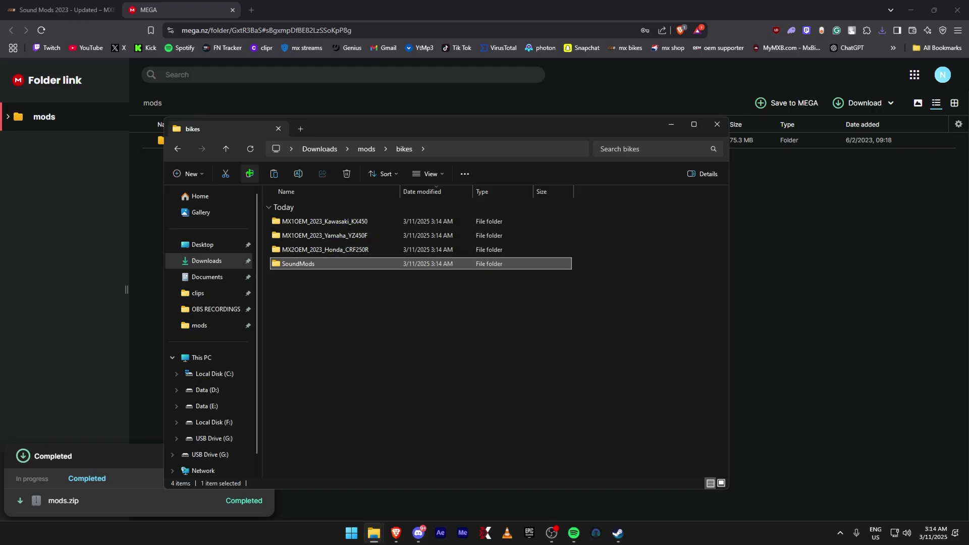
left_click(249, 173)
left_click(200, 325)
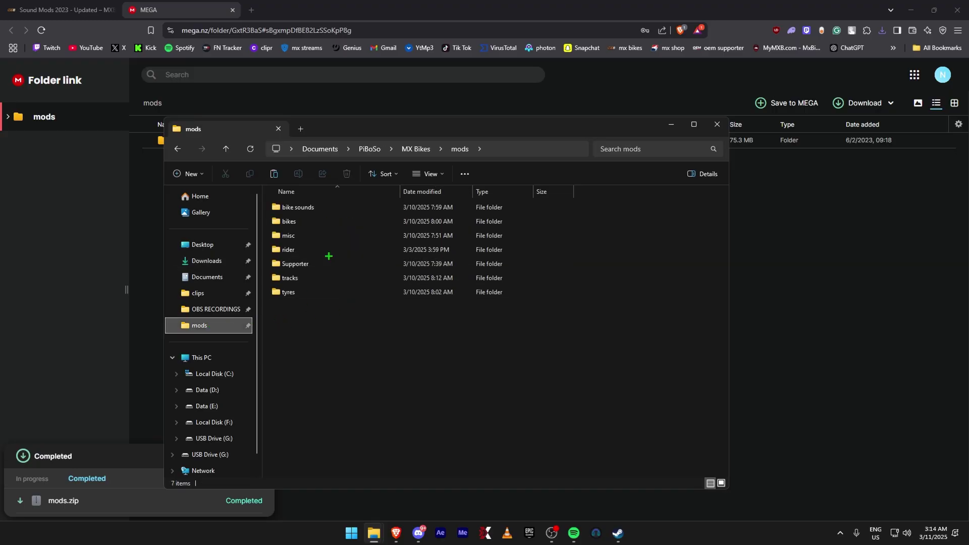
double_click(312, 222)
right_click(594, 321)
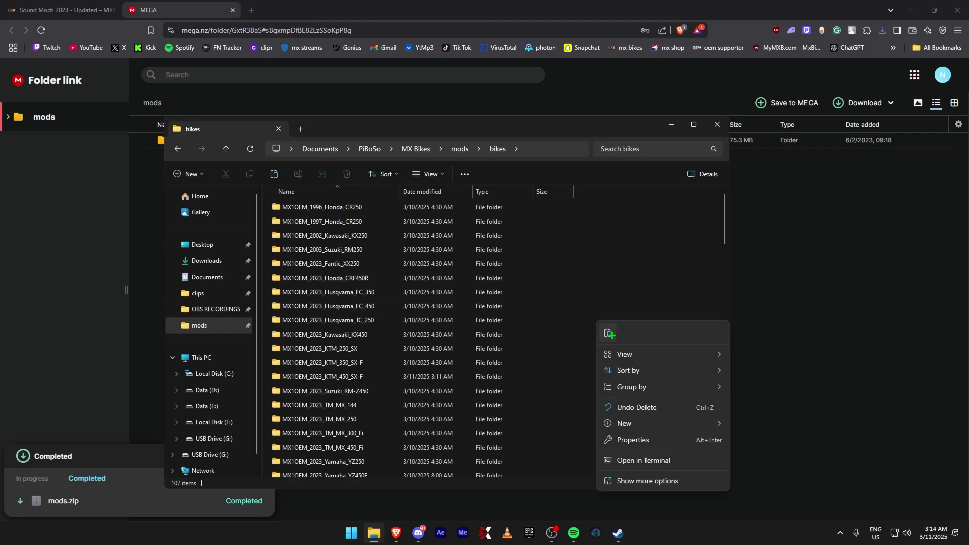
left_click(610, 333)
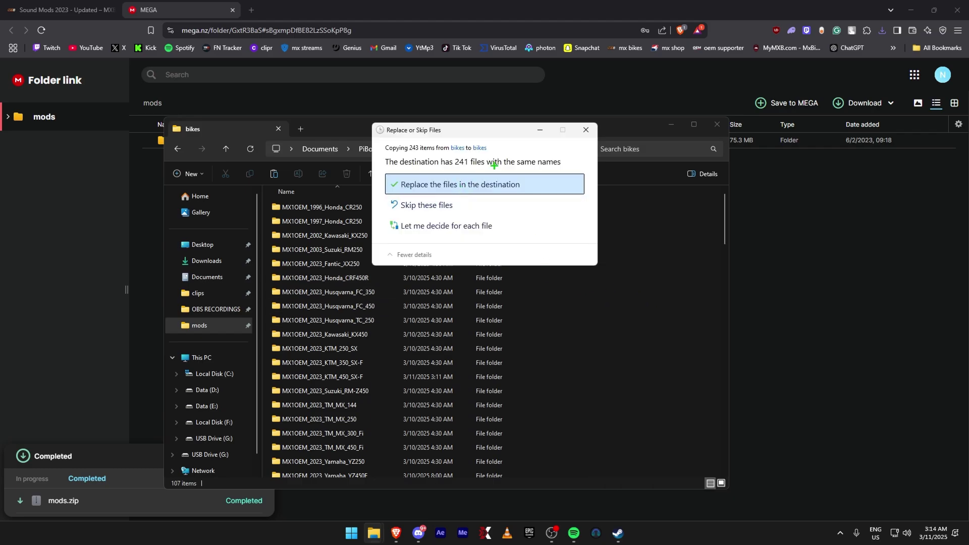
left_click(586, 130)
key("alt+Left")
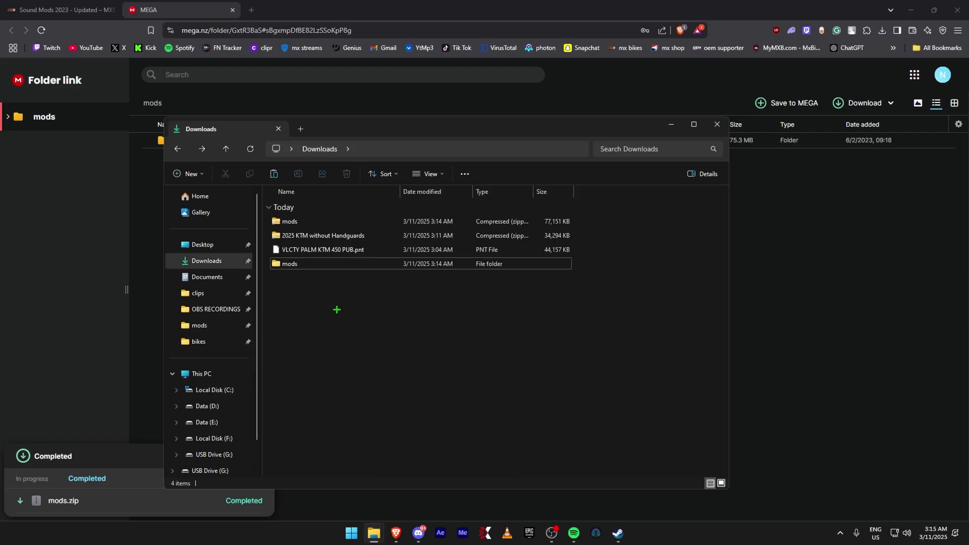
- Rename the extracted mods folder to 'sound mods' and copy it
left_click(291, 264)
left_click(291, 264)
type("sound")
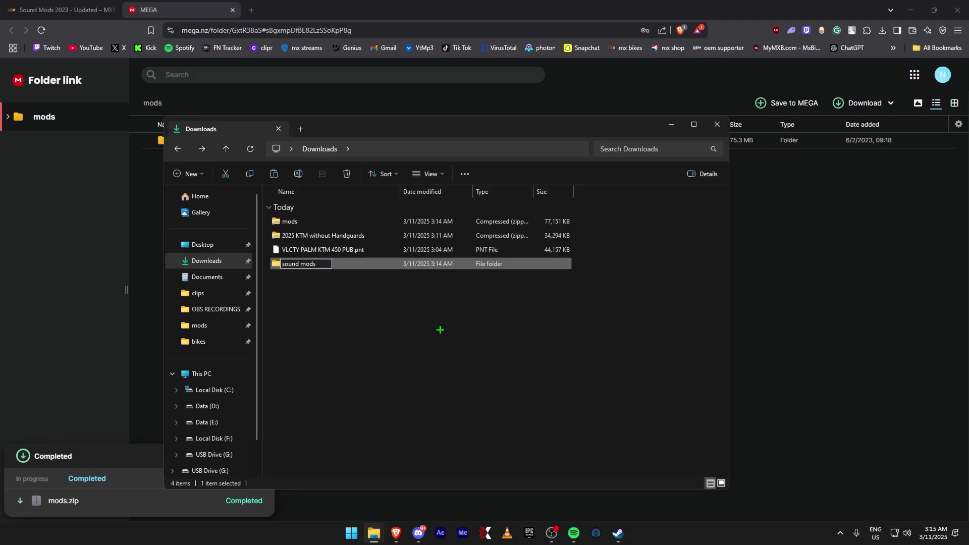
key("Return")
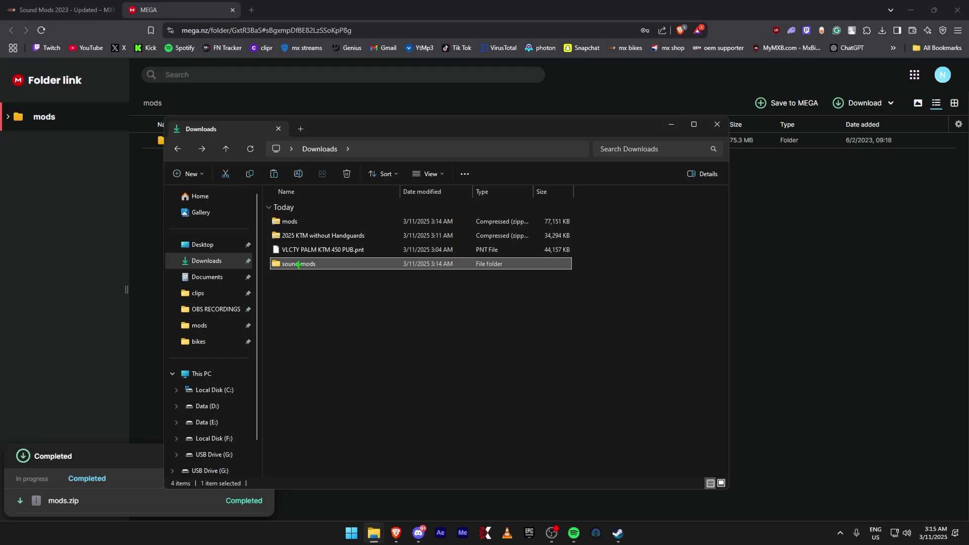
right_click(298, 265)
left_click(331, 277)
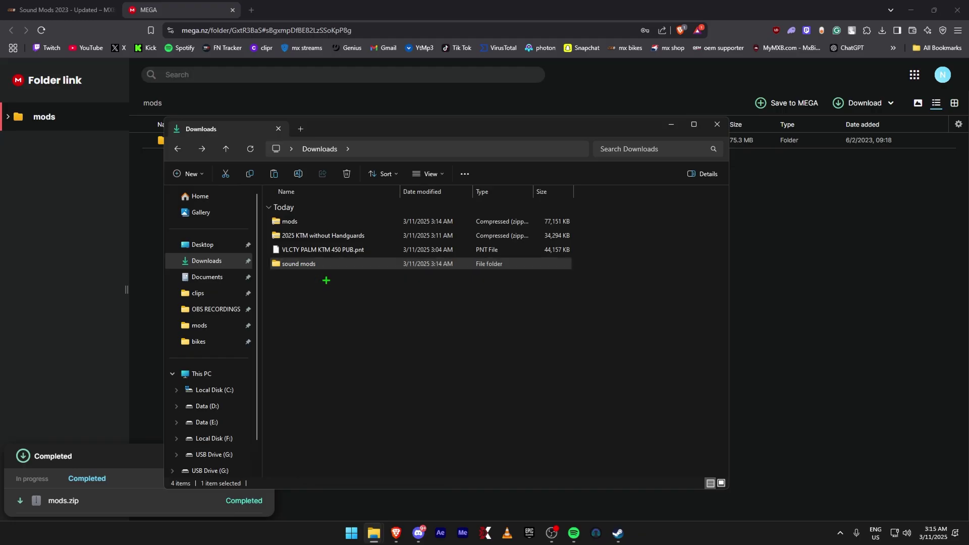
- Browse MX Bikes' bike sounds folder, checking the Honda CRF250R and Kawasaki KX450 sound folders
left_click(217, 325)
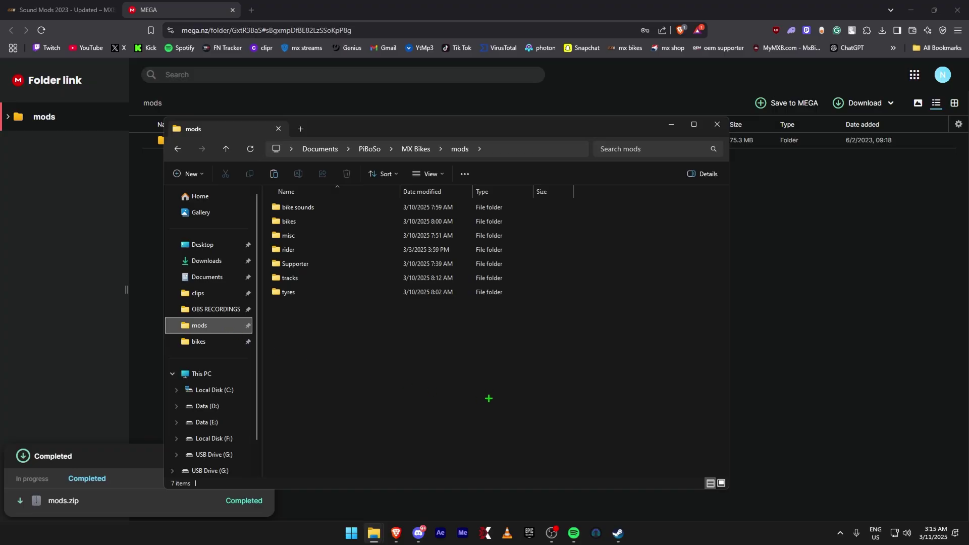
right_click(322, 356)
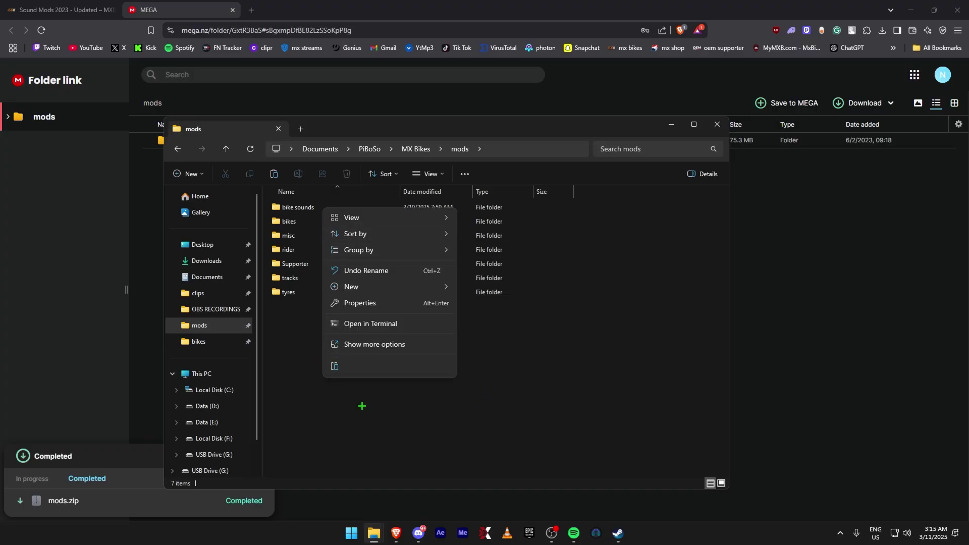
left_click(362, 405)
double_click(298, 207)
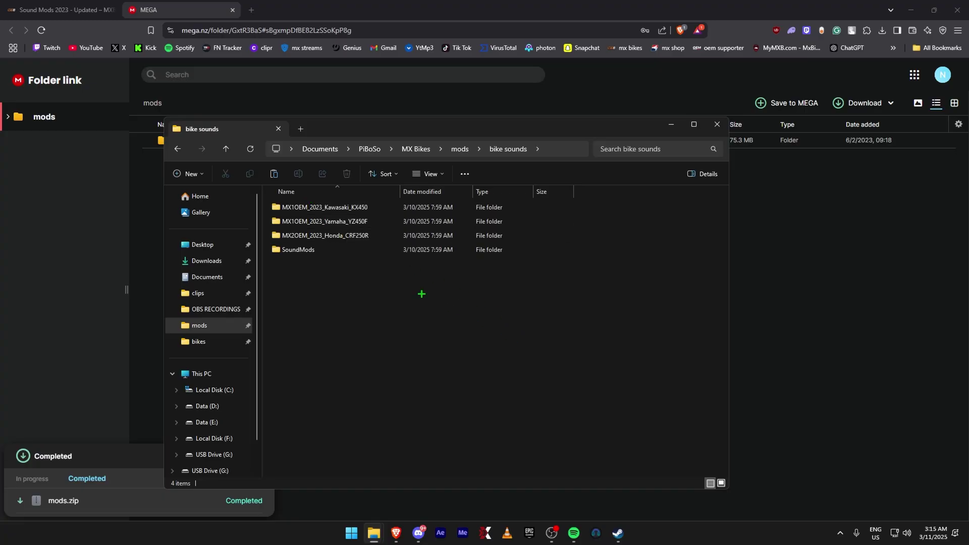
double_click(369, 236)
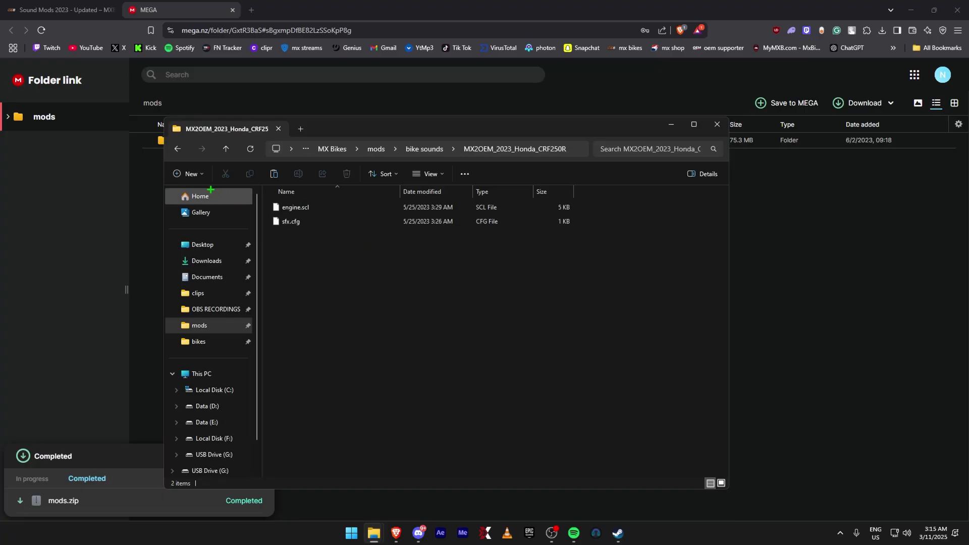
left_click(177, 148)
left_click(177, 148)
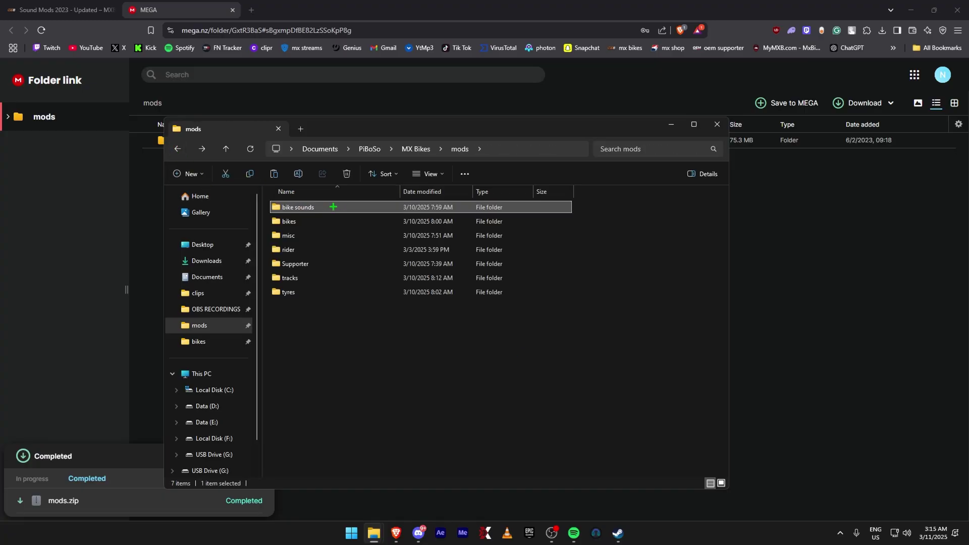
double_click(329, 207)
double_click(333, 205)
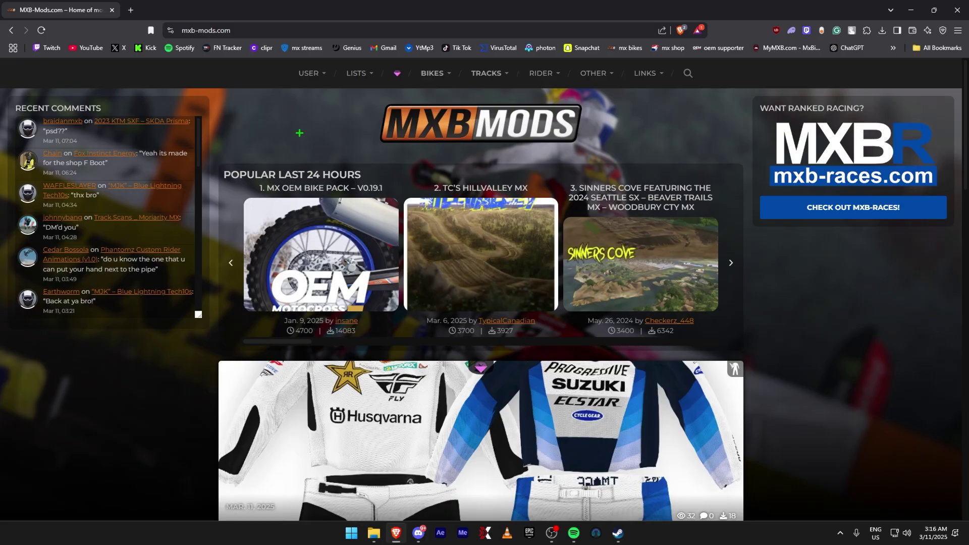
- In the Wheels category, find P2STA Wheel Import and open its Google Drive download
mouse_move(437, 86)
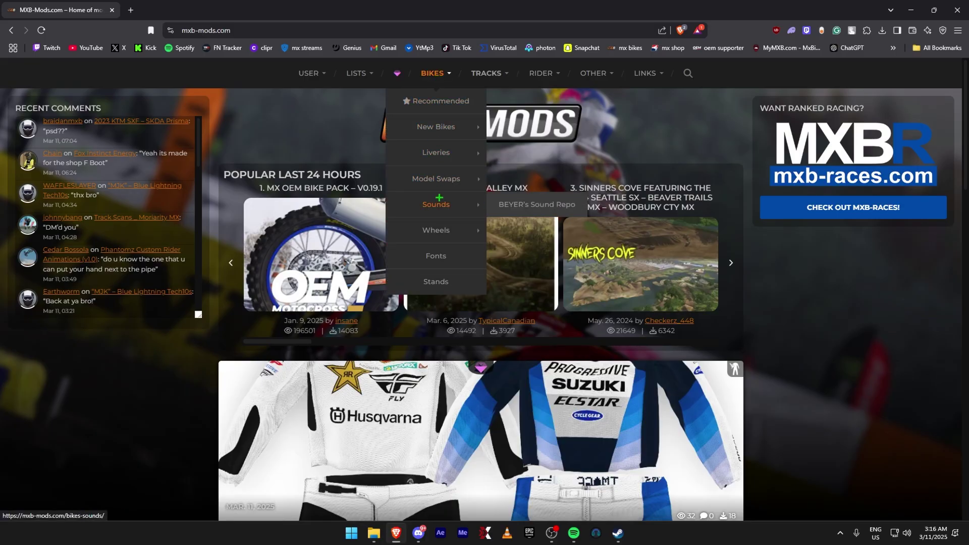
left_click(435, 226)
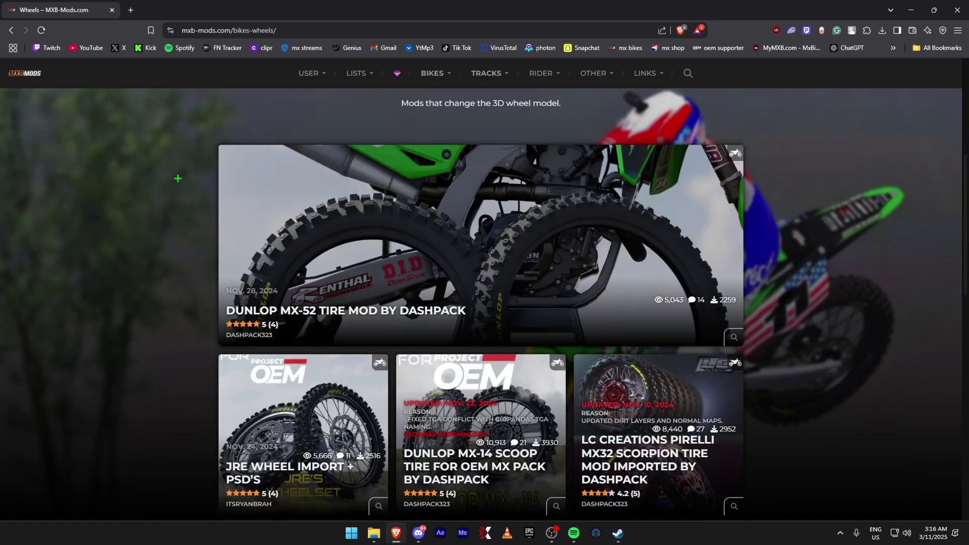
scroll(146, 196, "down", 3)
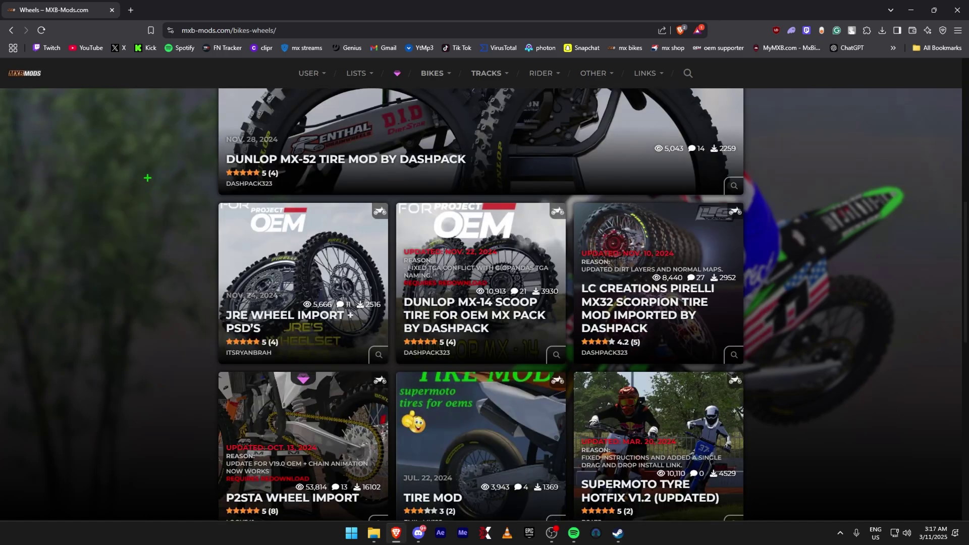
scroll(148, 178, "down", 3)
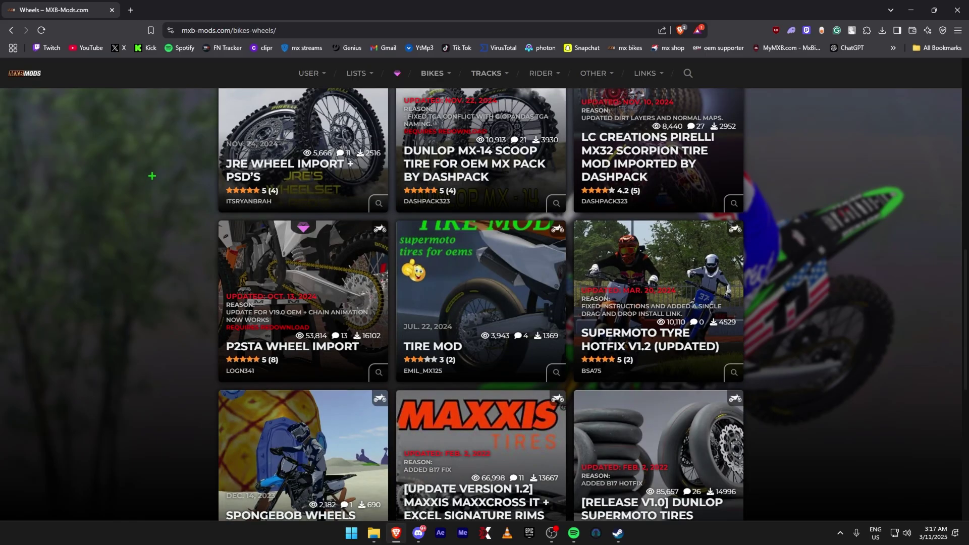
scroll(152, 176, "down", 4)
scroll(153, 174, "up", 7)
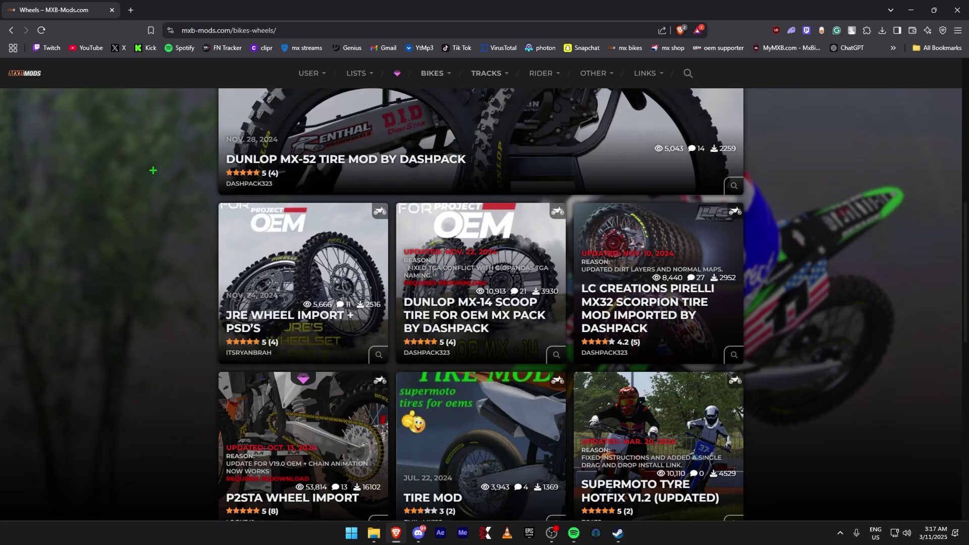
scroll(153, 170, "down", 1)
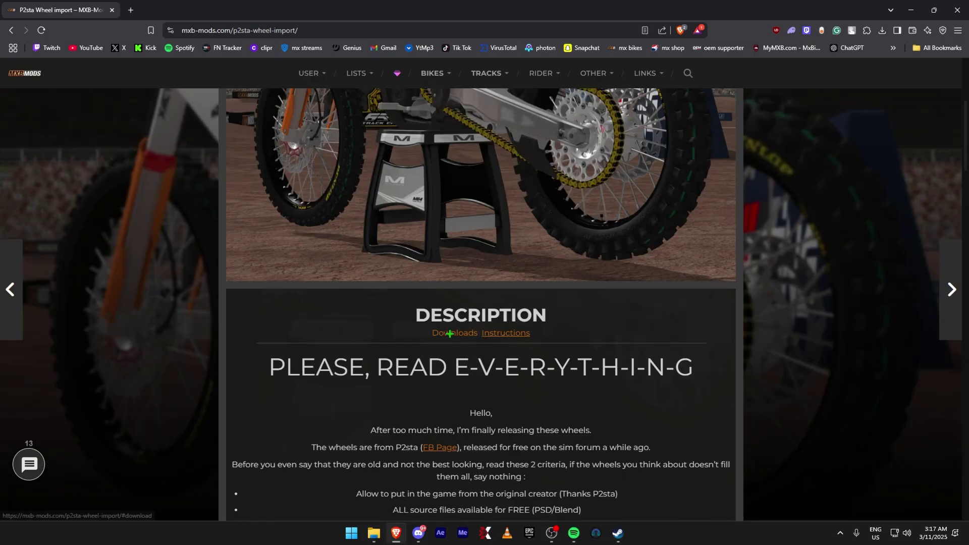
scroll(302, 351, "down", 5)
left_click(481, 145)
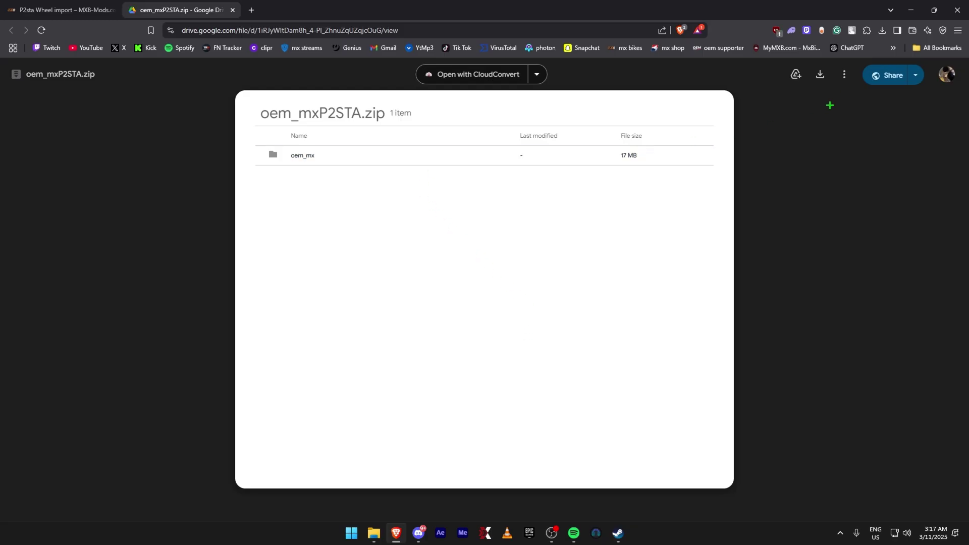
- Extract the oem_mxP2STA archive into Downloads with WinRAR
key("super+e")
left_click(355, 204)
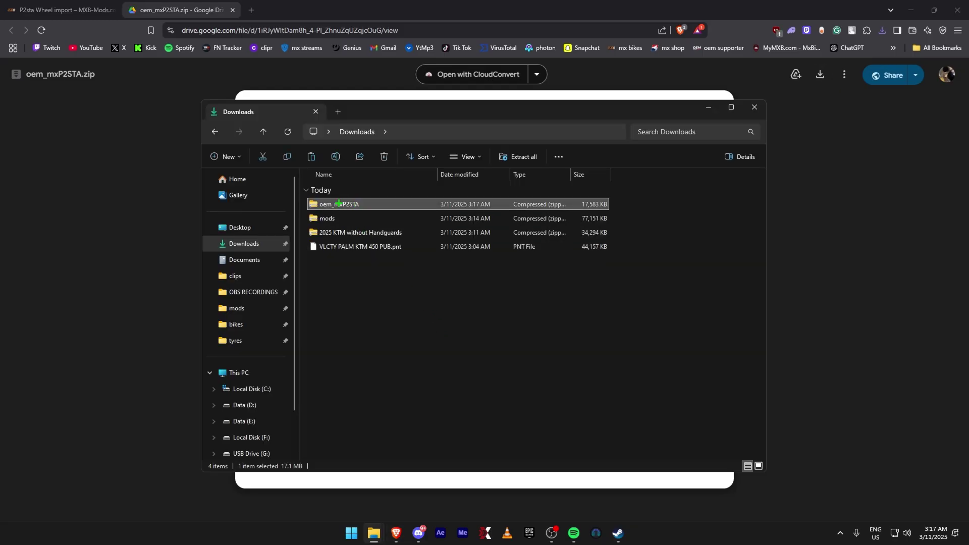
right_click(338, 203)
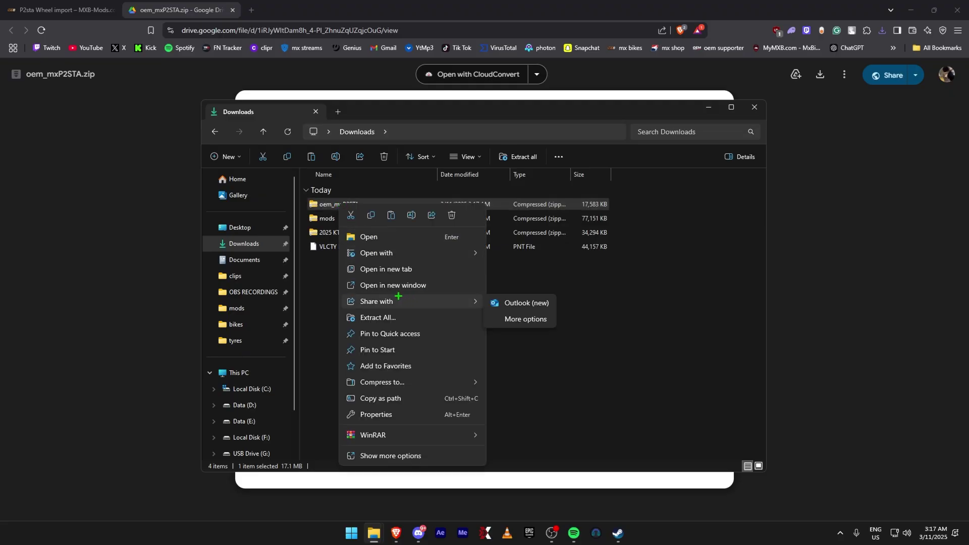
mouse_move(396, 432)
left_click(510, 484)
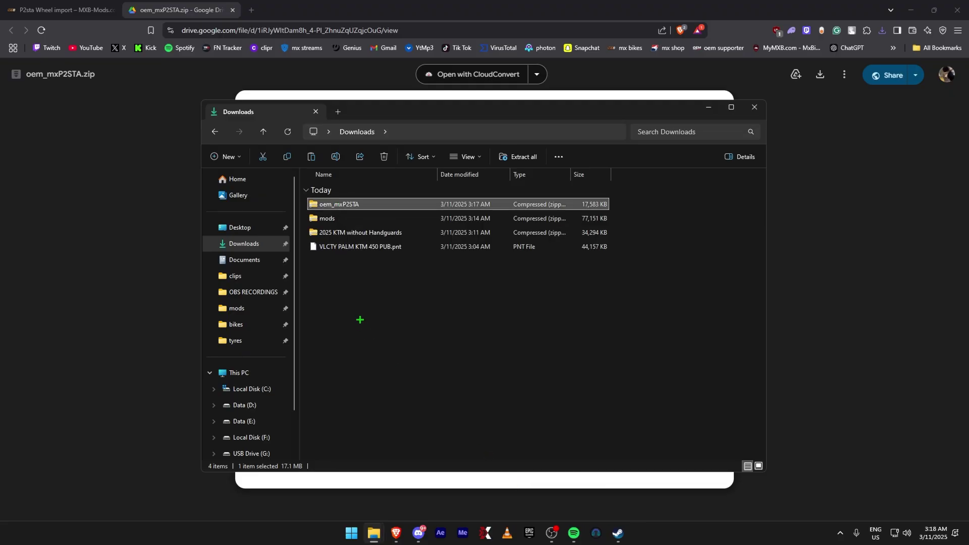
- Select the extracted oem_mx folder and open the MX Bikes mods tyres folder
left_click(347, 292)
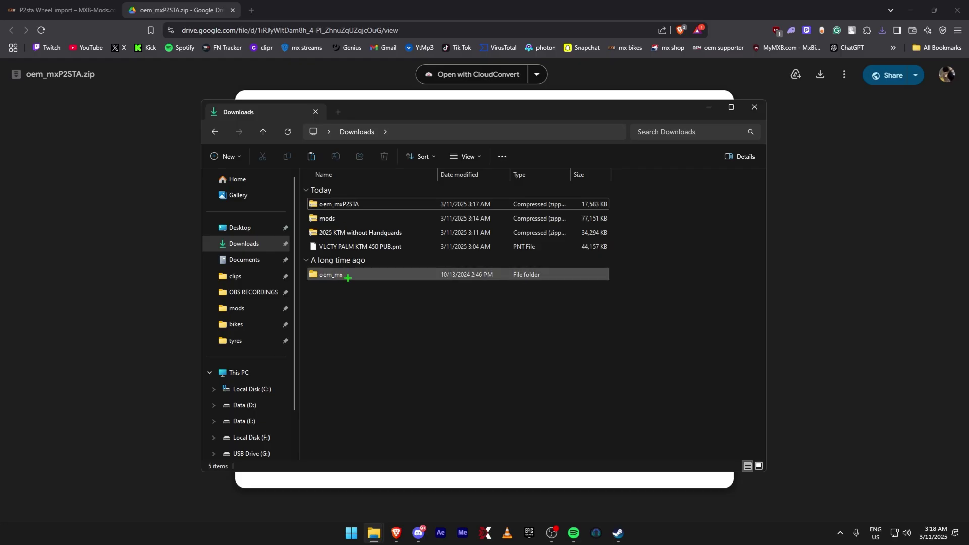
left_click(347, 275)
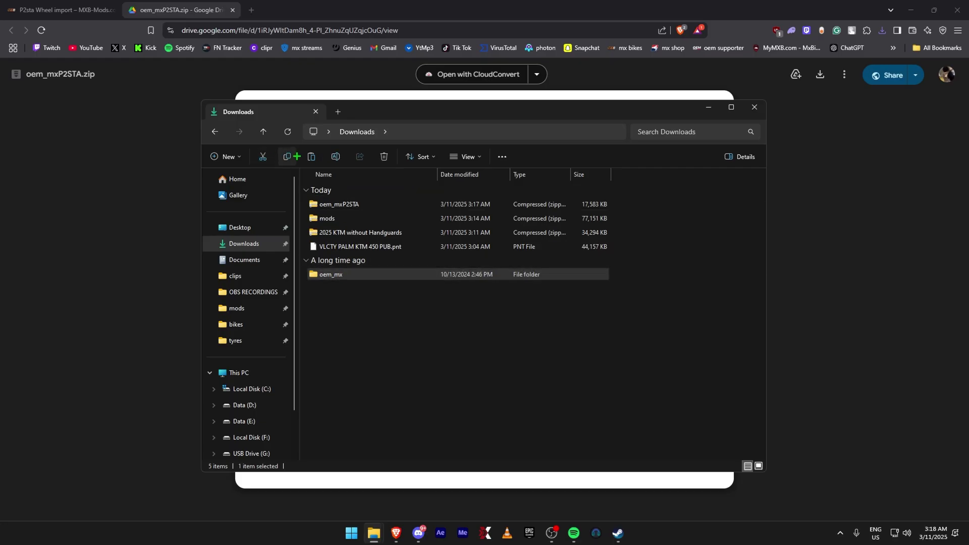
left_click(262, 307)
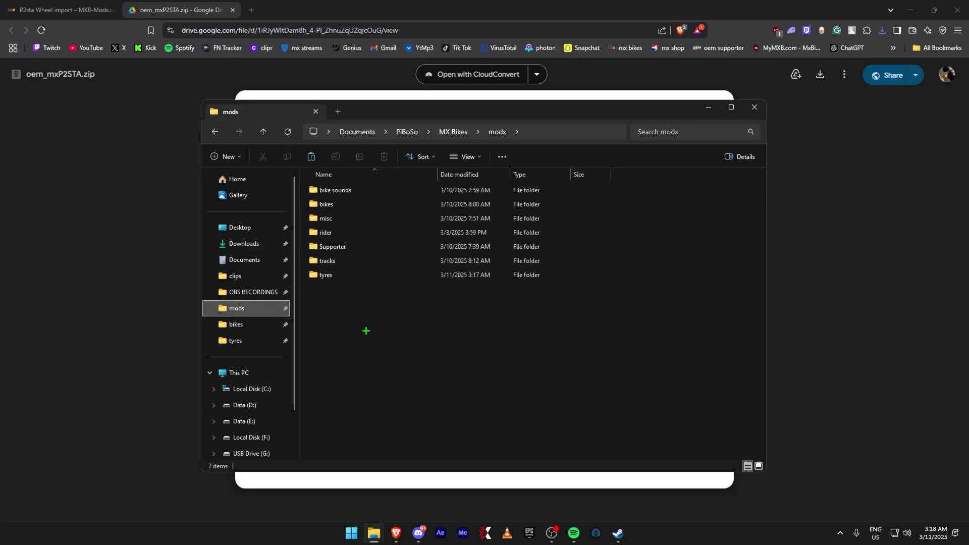
double_click(340, 275)
- Download the Beer Crate Stand zip from MXB-Mods' Stands category and save it
key("alt+Tab")
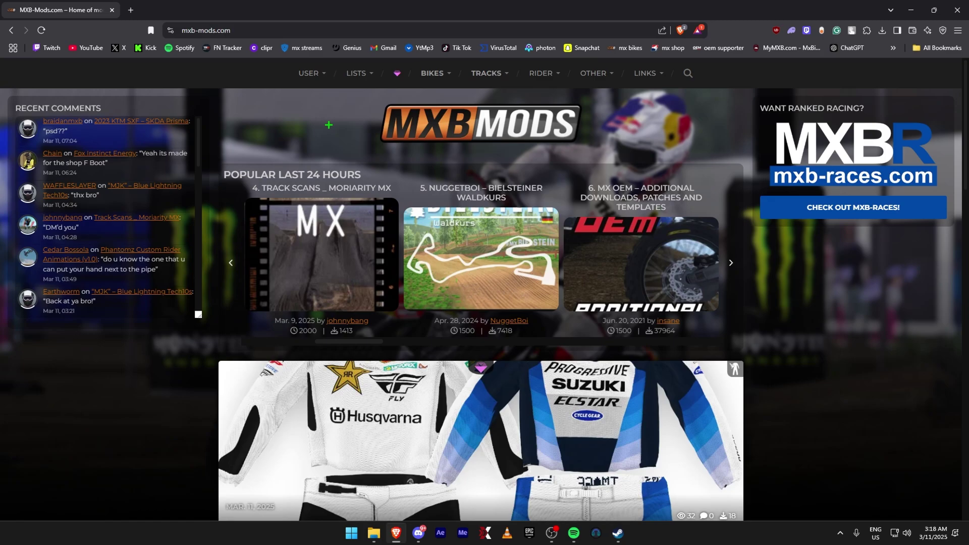
mouse_move(433, 73)
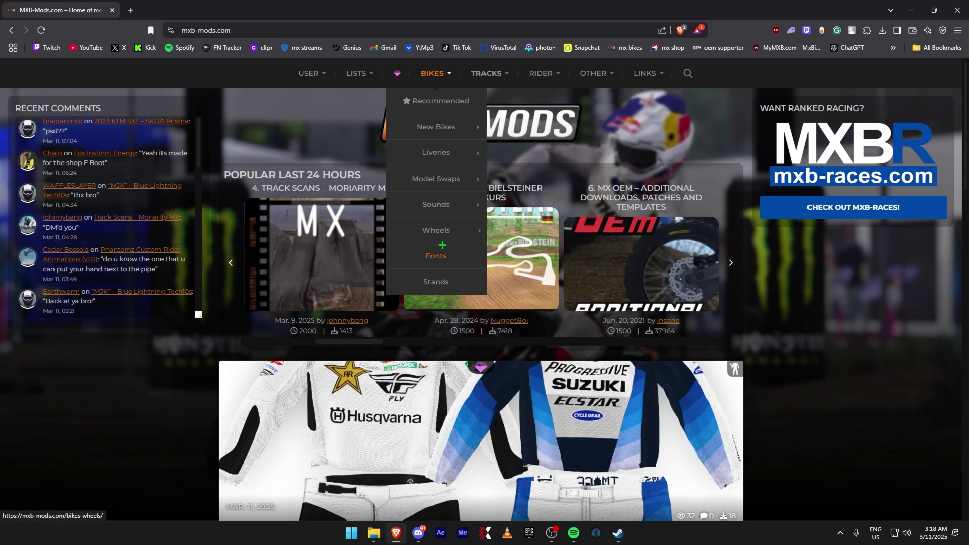
left_click(437, 280)
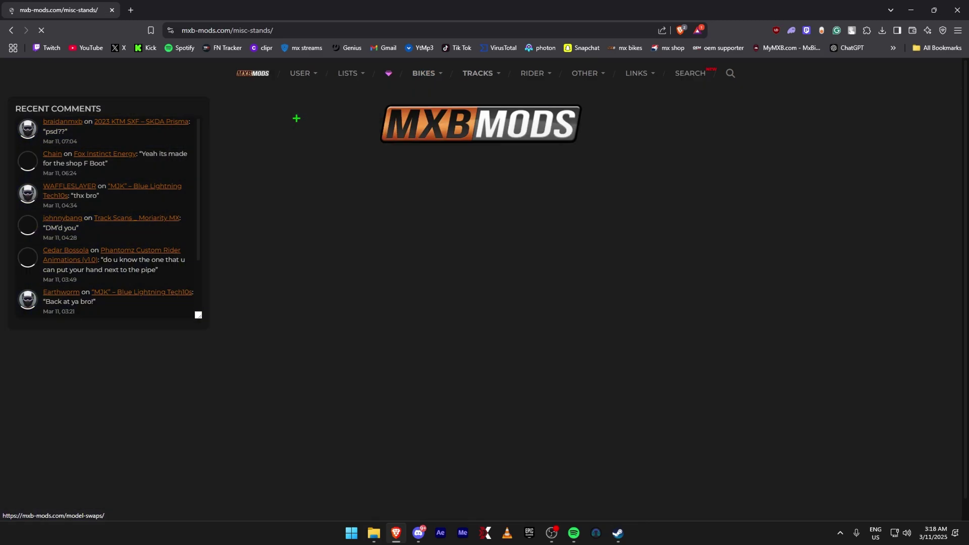
scroll(113, 451, "down", 3)
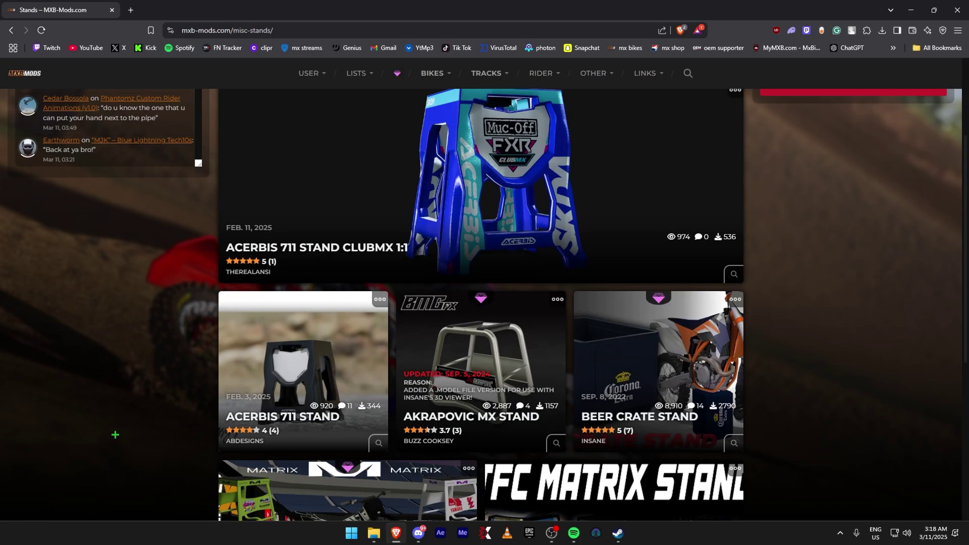
scroll(841, 341, "down", 3)
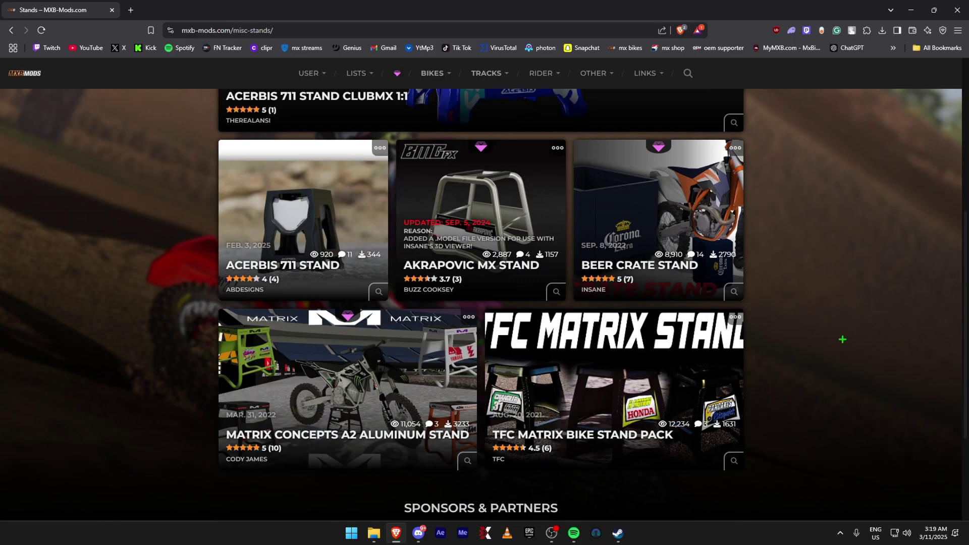
scroll(818, 366, "up", 3)
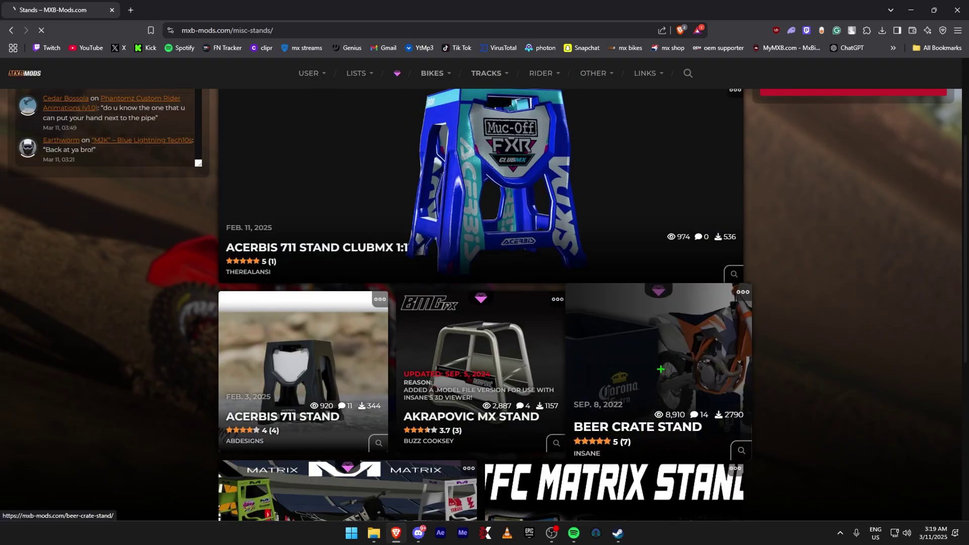
left_click(660, 369)
scroll(174, 329, "down", 5)
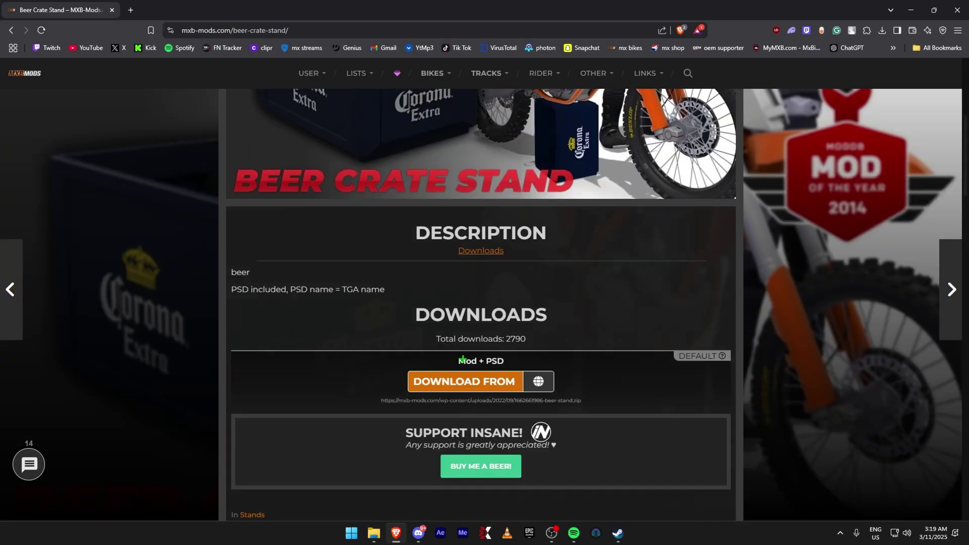
left_click(462, 380)
left_click(395, 253)
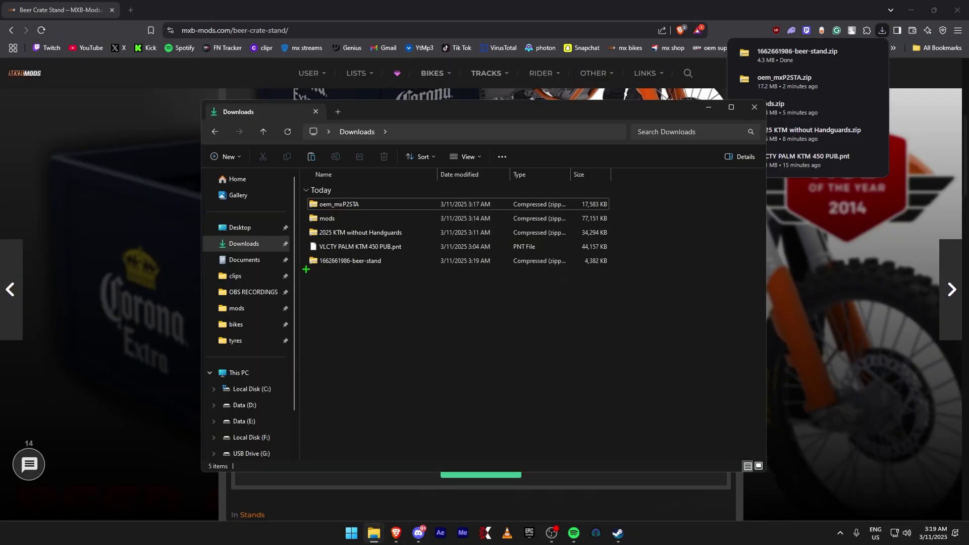
left_click(375, 261)
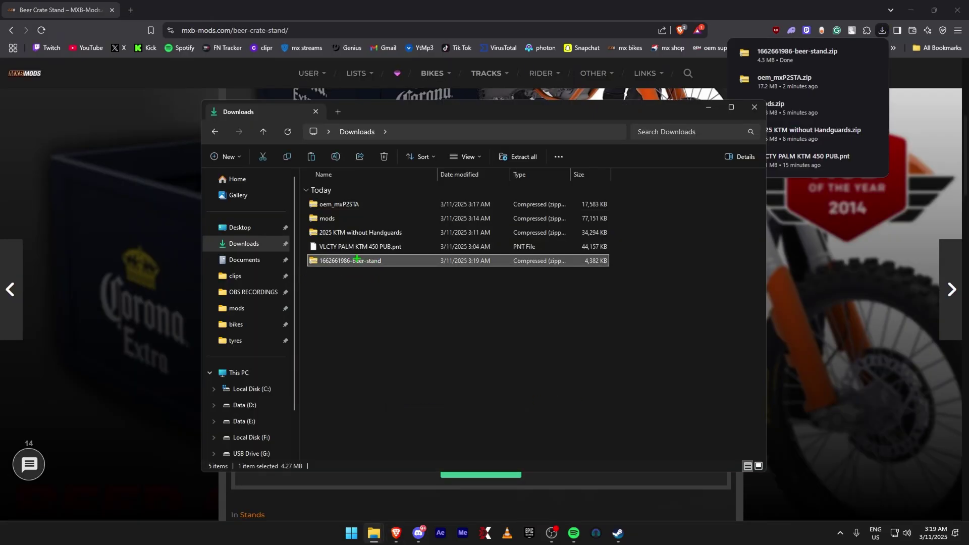
right_click(358, 259)
mouse_move(438, 440)
left_click(555, 489)
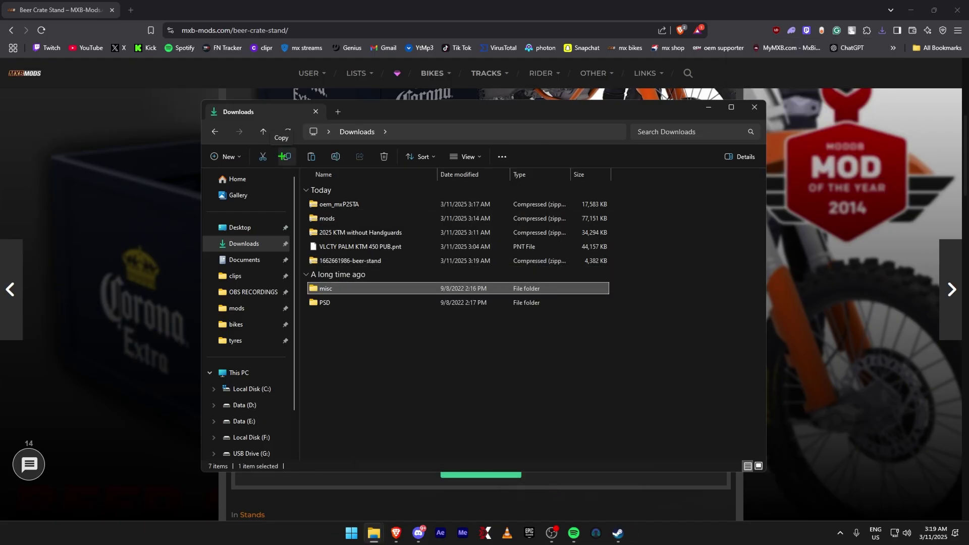
- Open MX Bikes' local files from Steam, paste the stand files, and open misc
left_click(617, 532)
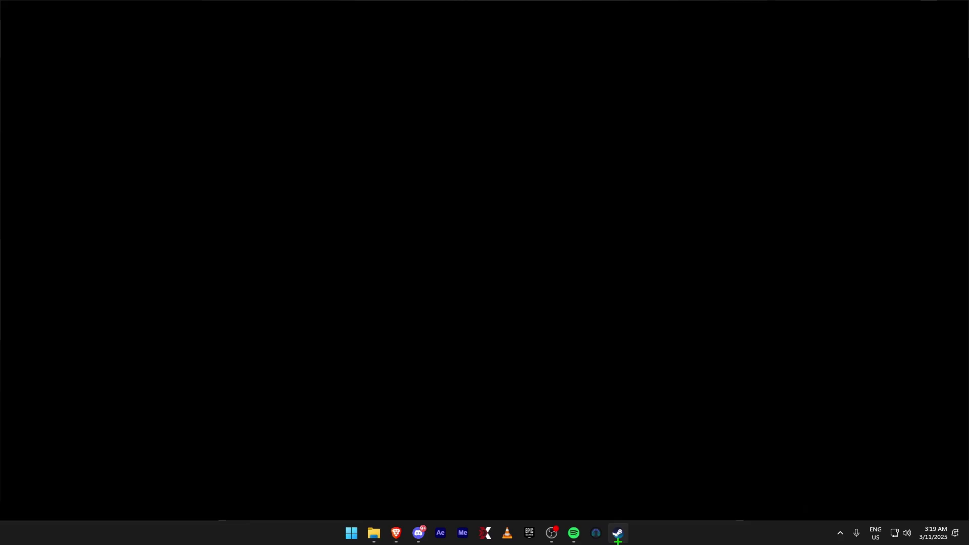
left_click(880, 218)
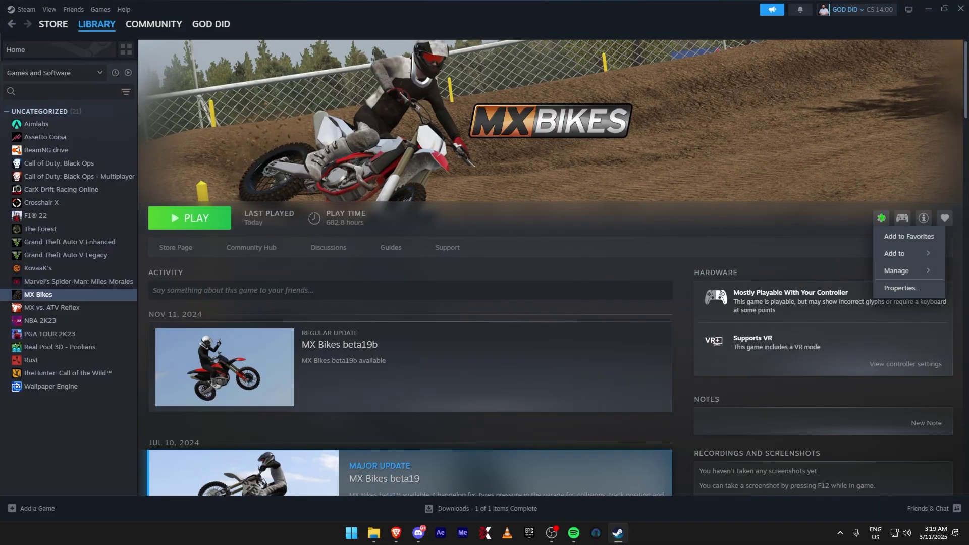
mouse_move(890, 268)
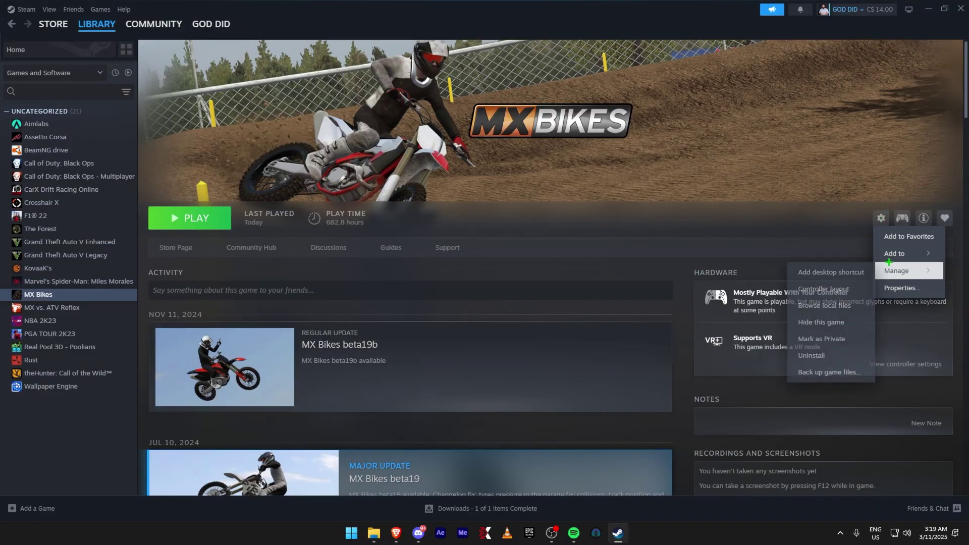
left_click(824, 306)
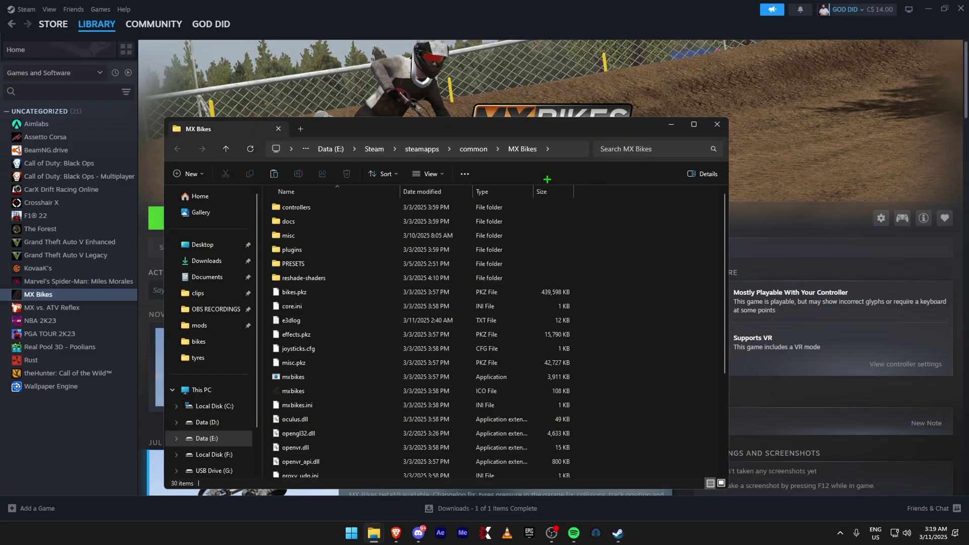
right_click(635, 271)
left_click(663, 213)
double_click(555, 235)
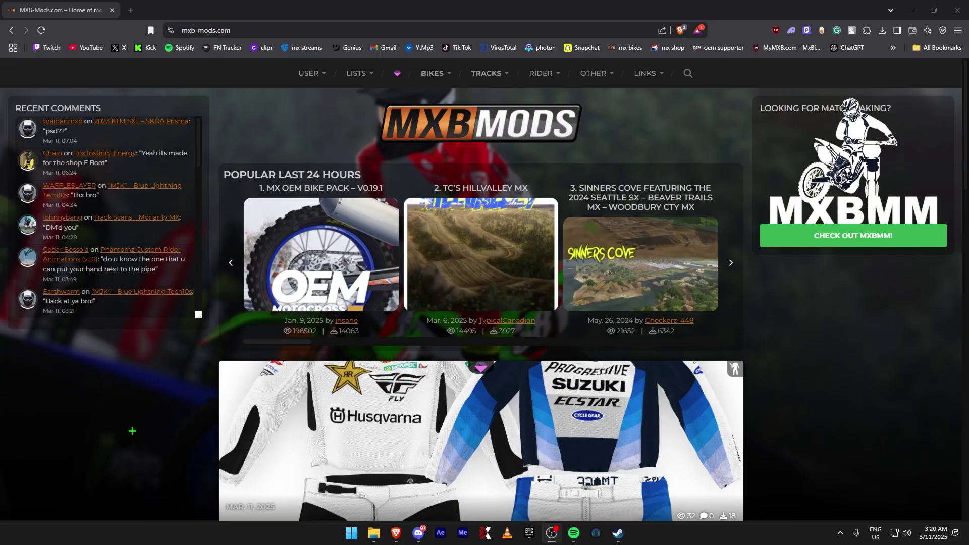
- Save the Glendale Round 4 track from MediaFire as 2025.Racecraft.SX.RD04.pkz
mouse_move(484, 72)
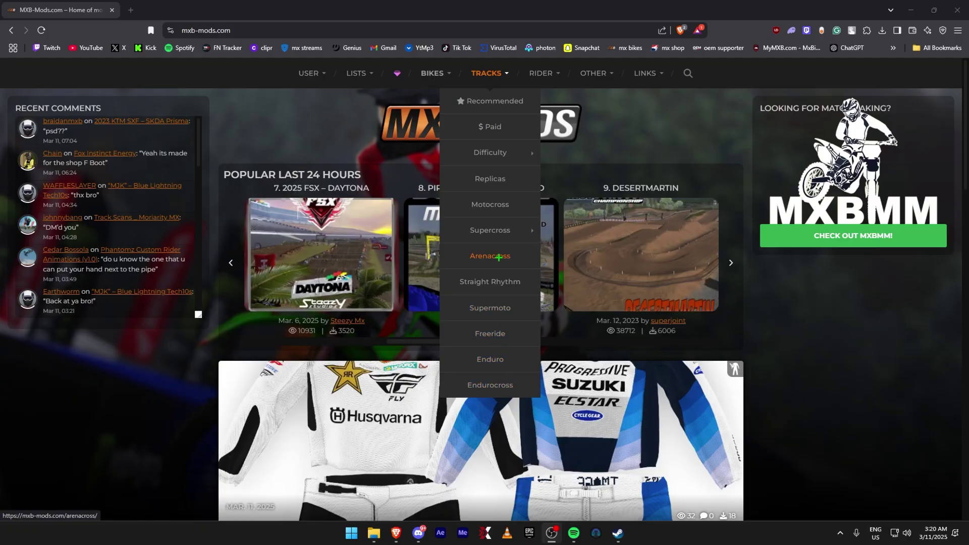
left_click(488, 73)
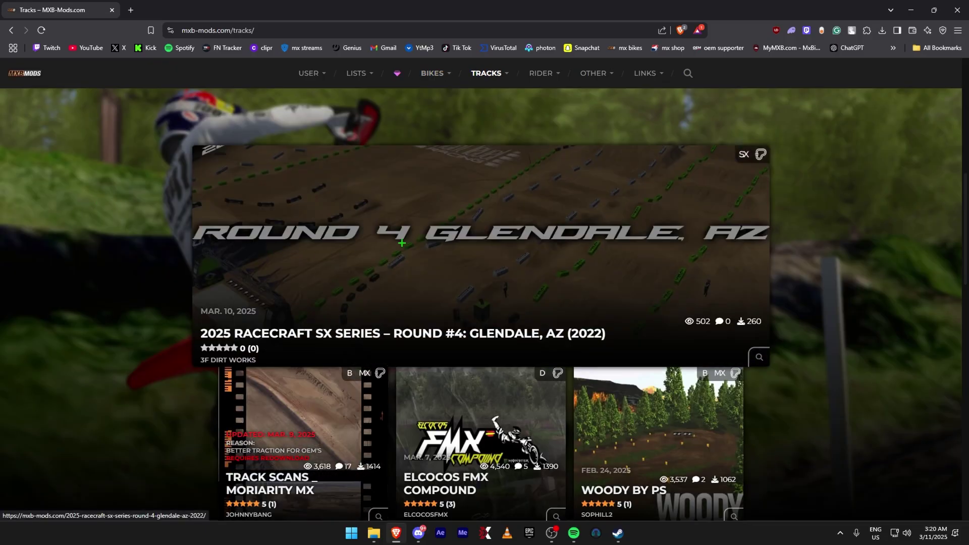
left_click(413, 217)
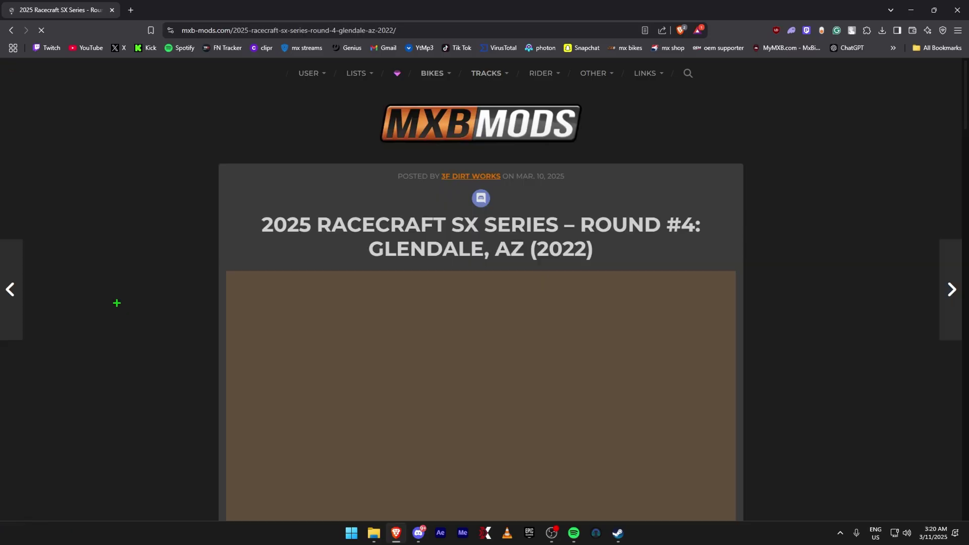
scroll(465, 365, "down", 8)
left_click(481, 379)
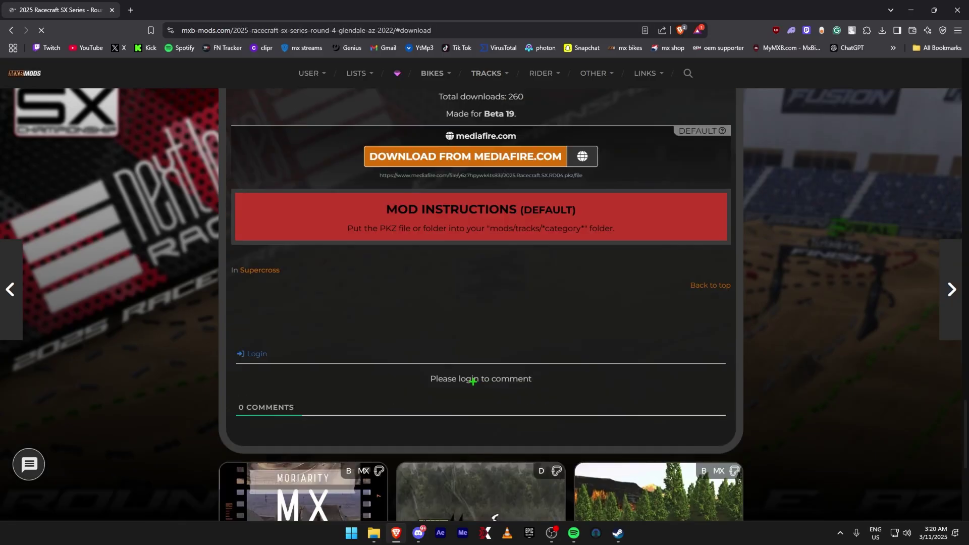
left_click(480, 150)
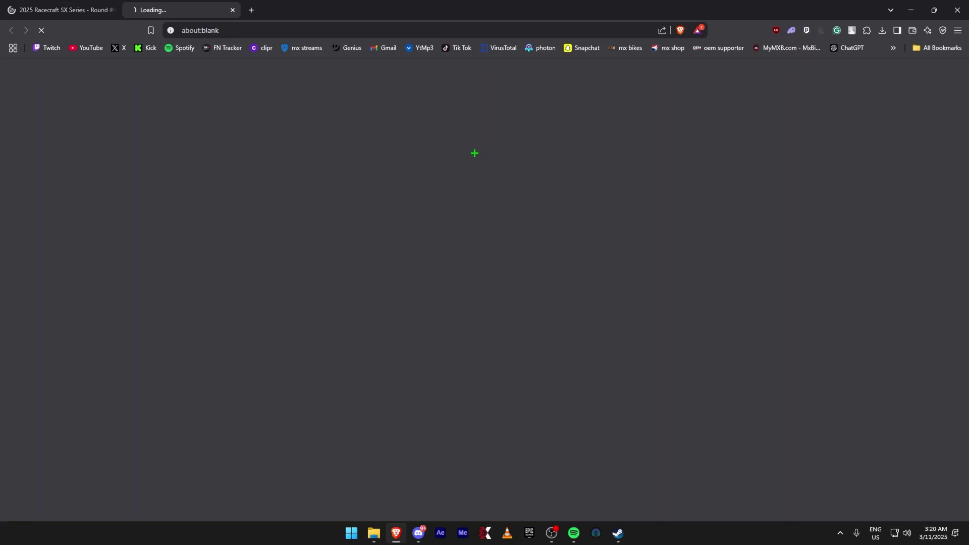
left_click(620, 281)
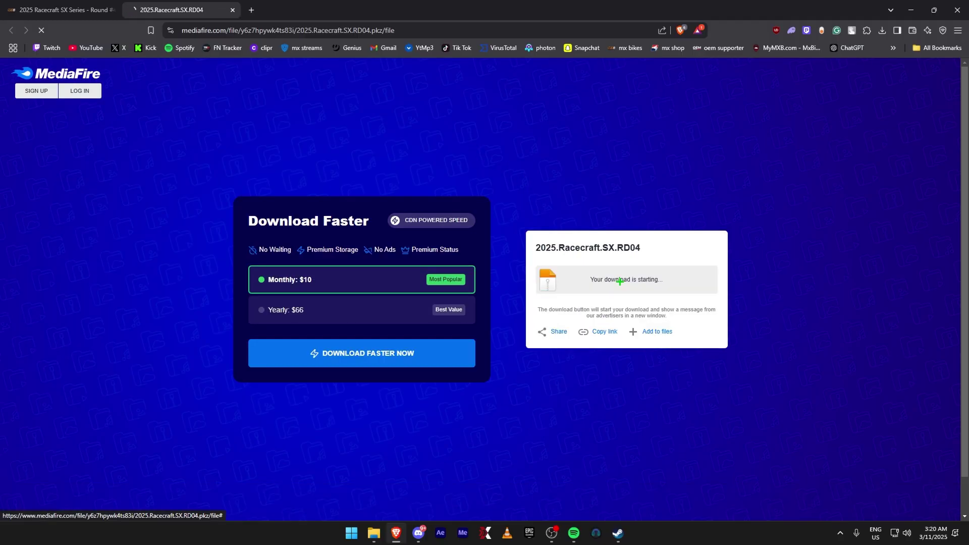
left_click(402, 253)
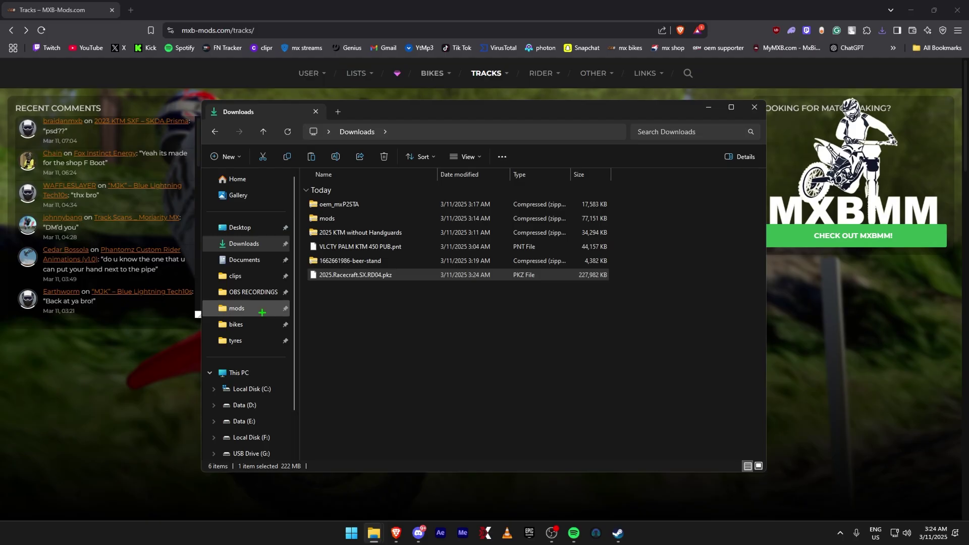
- Go to the MX Bikes mods folder and move toward its tracks folder with the RD04 file
left_click(240, 308)
left_click_drag(437, 344, 359, 273)
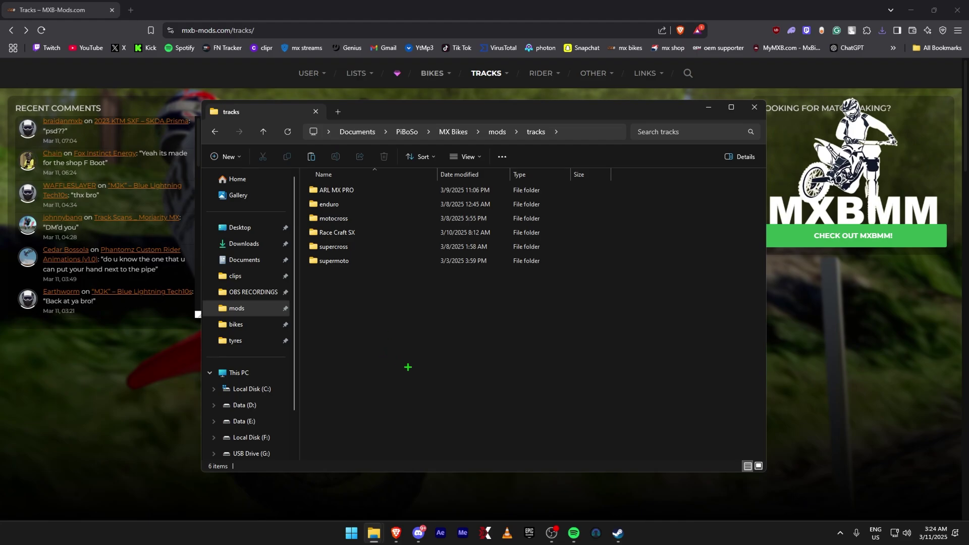
right_click(374, 334)
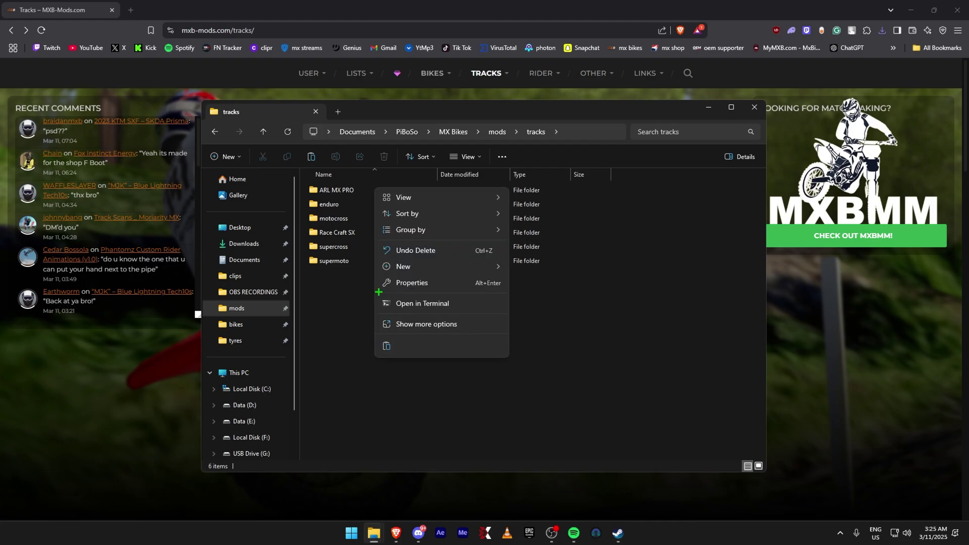
mouse_move(463, 266)
left_click(550, 418)
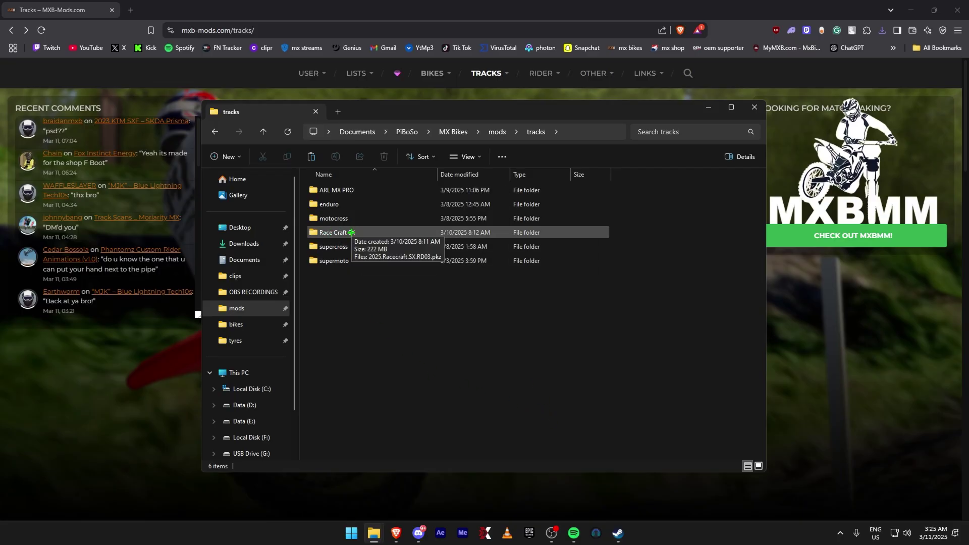
- Paste 2025.Racecraft.SX.RD04.pkz into Race Craft SX and select it alongside RD03
double_click(381, 233)
left_click(311, 157)
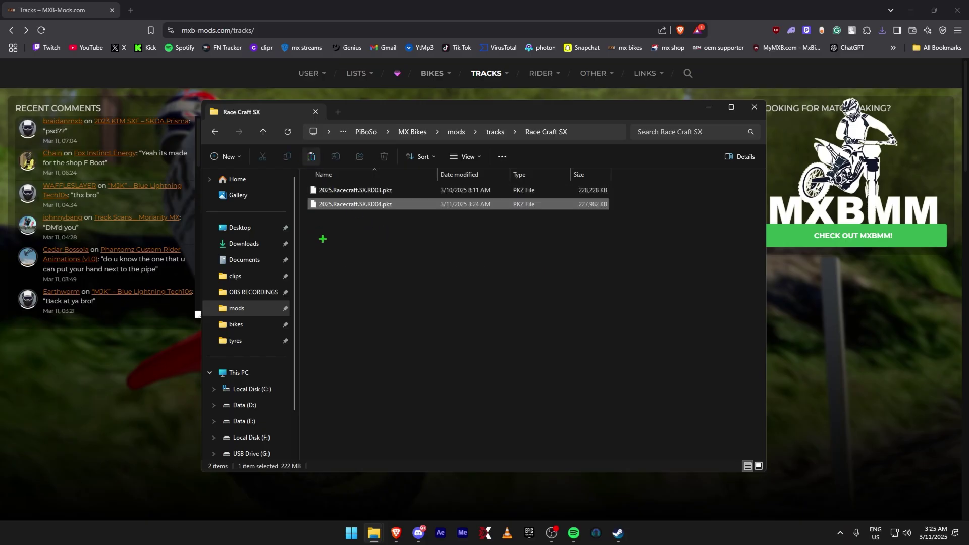
left_click(367, 307)
left_click_drag(464, 255, 359, 186)
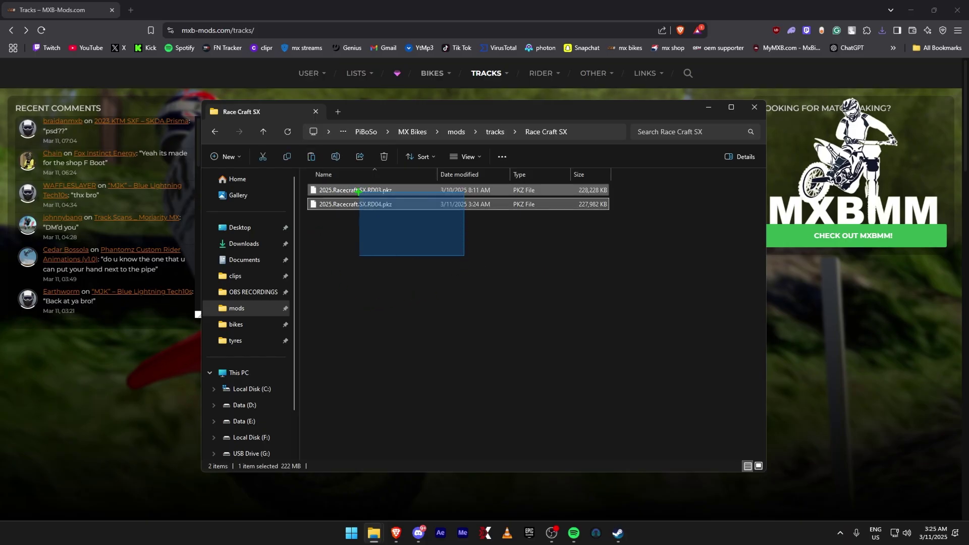
left_click(411, 273)
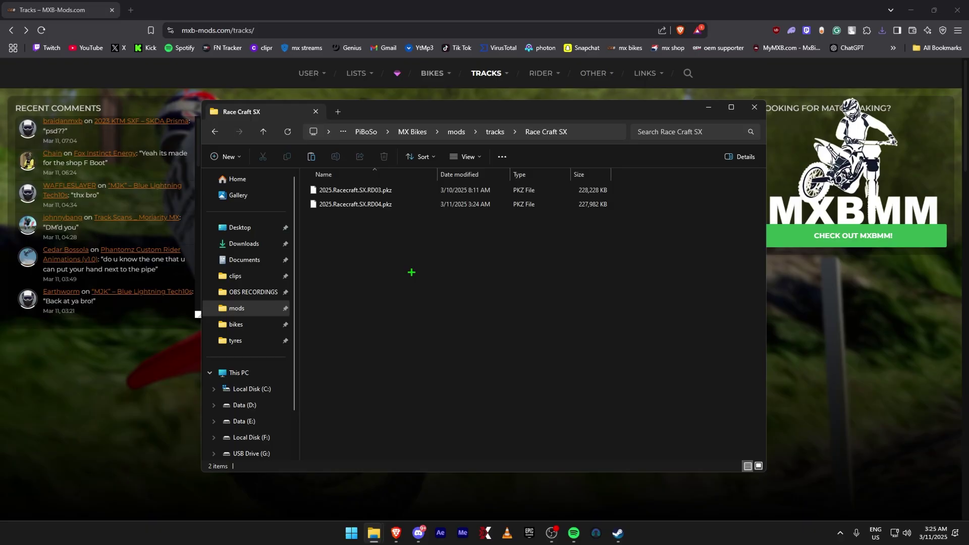
left_click(215, 131)
double_click(339, 227)
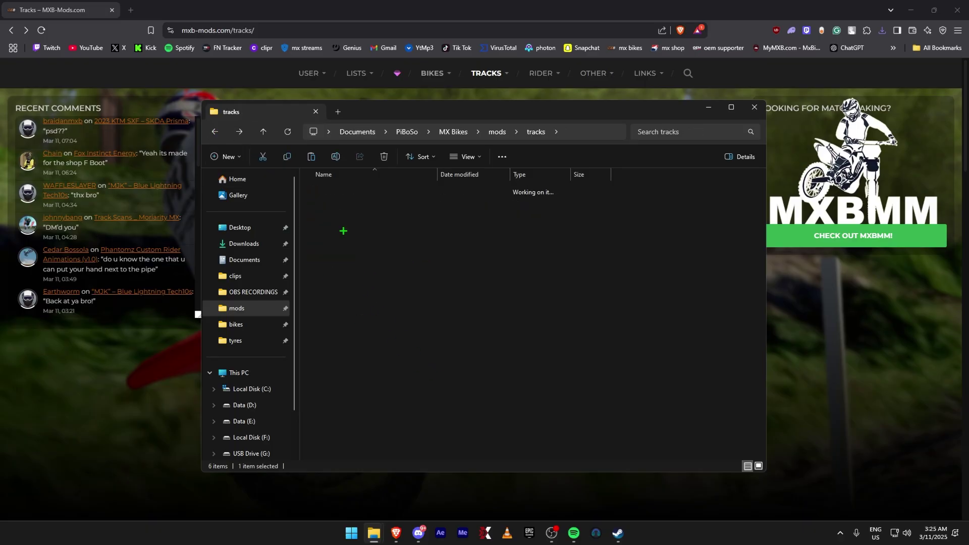
left_click_drag(417, 236, 343, 199)
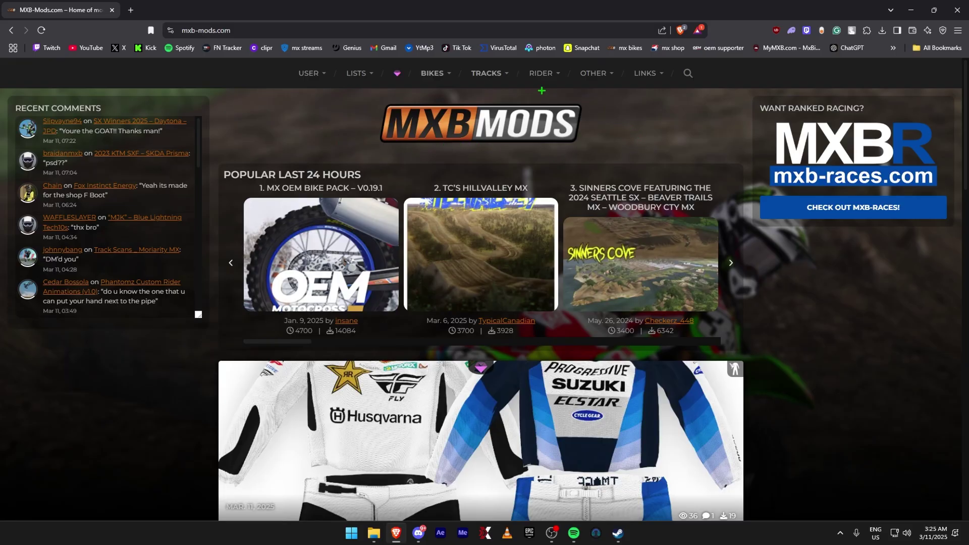
- Open the SX Winners 2025 Daytona JPD rider kit and download it from MEGA
mouse_move(542, 81)
left_click(543, 153)
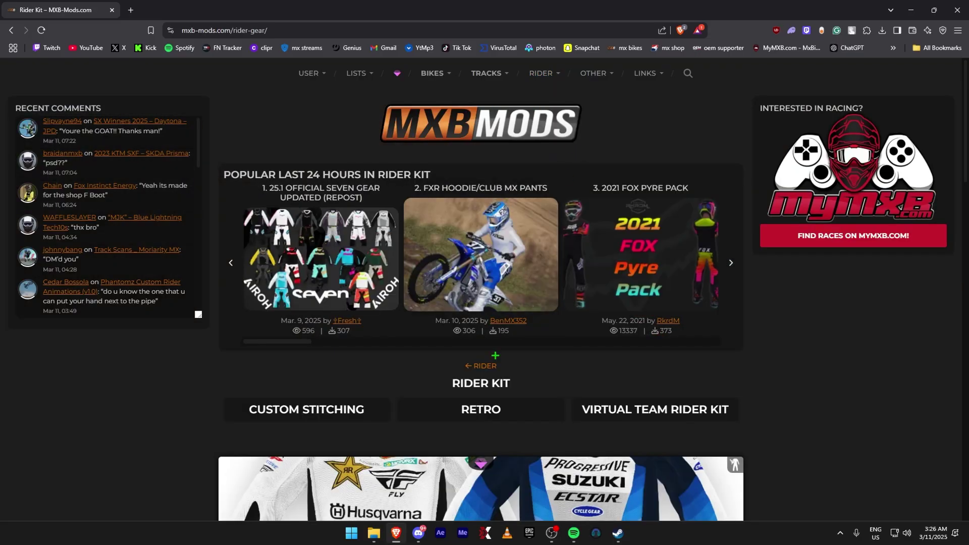
scroll(136, 356, "down", 5)
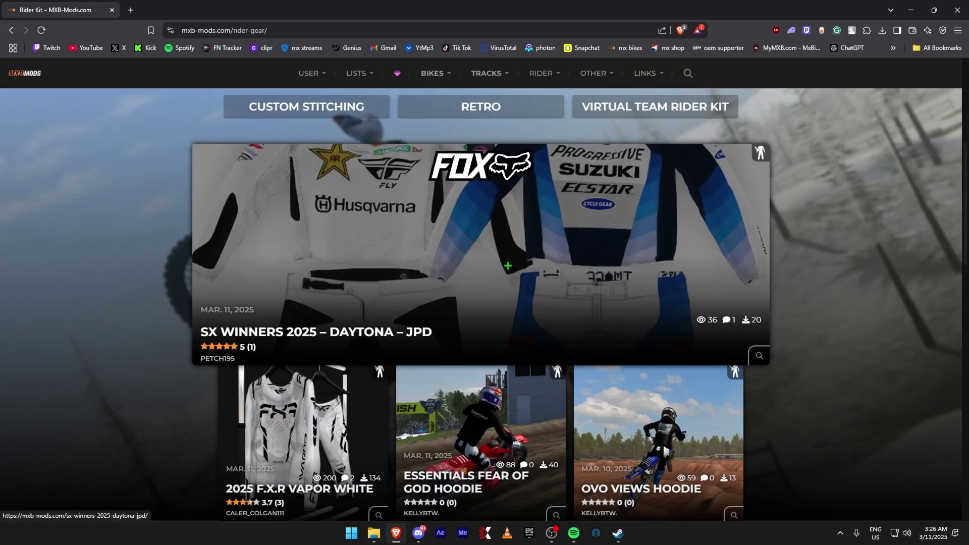
left_click(507, 265)
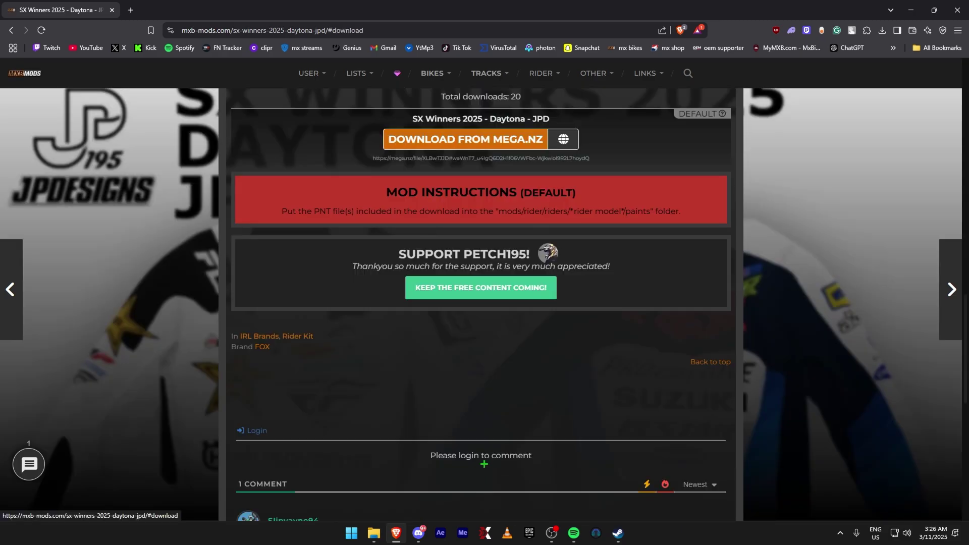
left_click(478, 141)
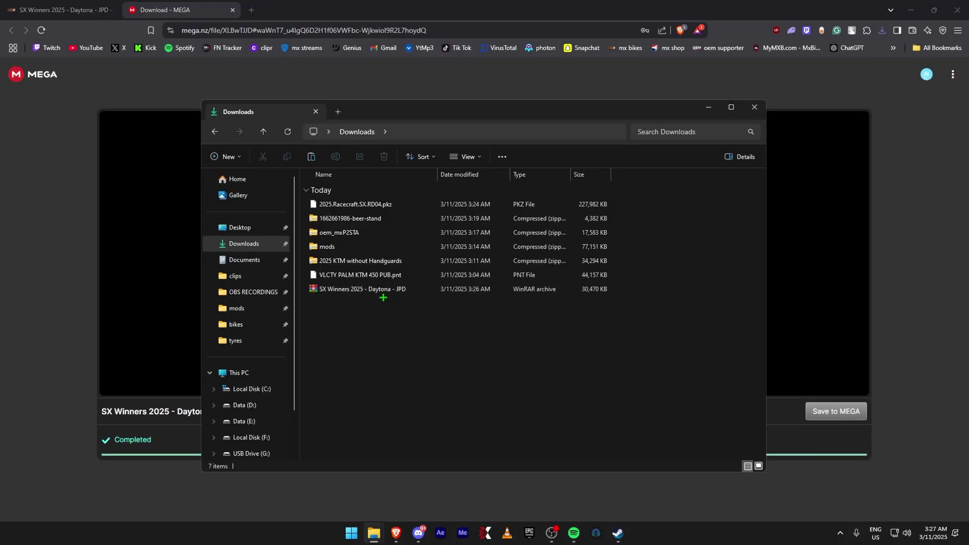
- Extract the SX Winners archive into Downloads with WinRAR Extract Here
right_click(383, 297)
mouse_move(475, 262)
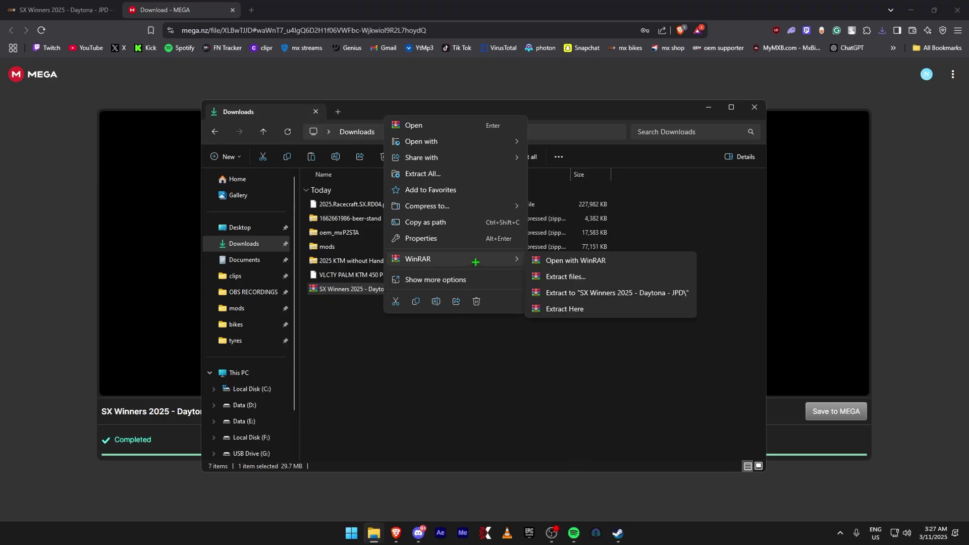
left_click(596, 310)
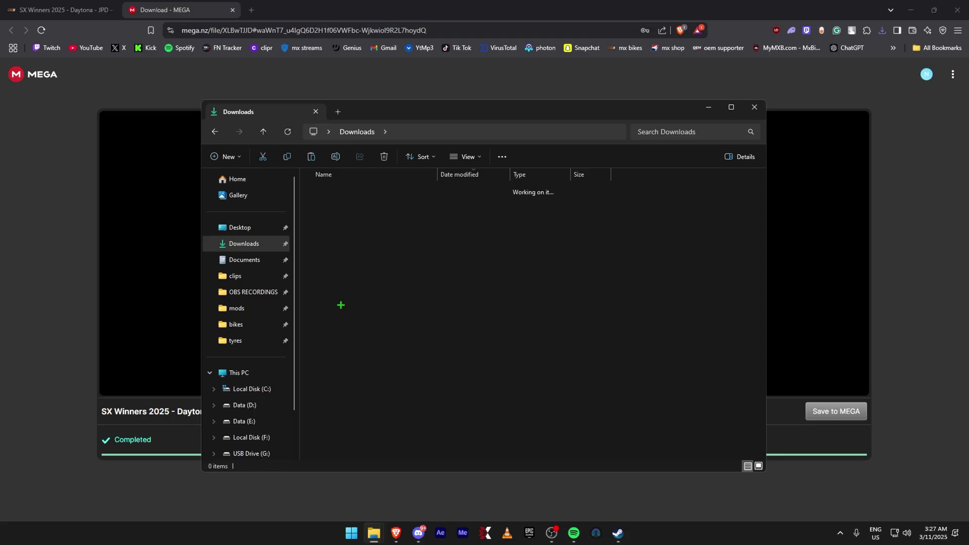
- Move the four extracted .pnt paint files into mods > rider > riders > default_mx > paints
left_click_drag(519, 293, 288, 201)
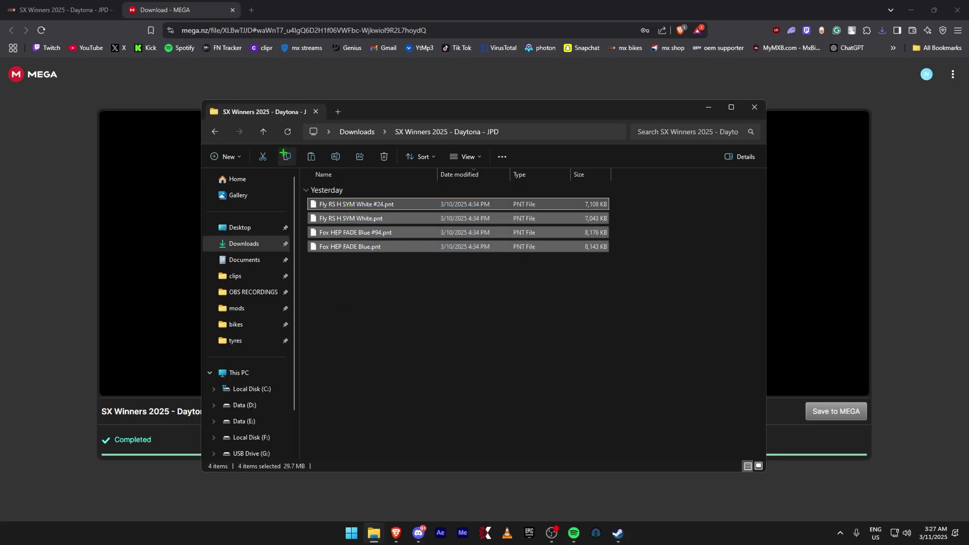
left_click(238, 309)
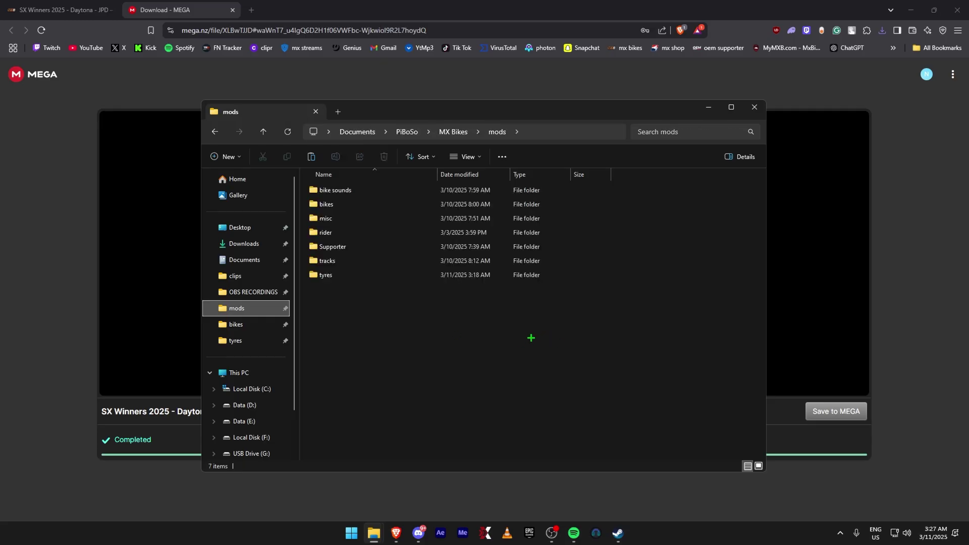
mouse_move(531, 338)
left_mouse_down()
mouse_move(341, 233)
mouse_move(425, 227)
mouse_move(337, 273)
mouse_move(366, 265)
mouse_move(351, 192)
mouse_move(354, 204)
mouse_move(343, 204)
mouse_move(311, 157)
left_mouse_up()
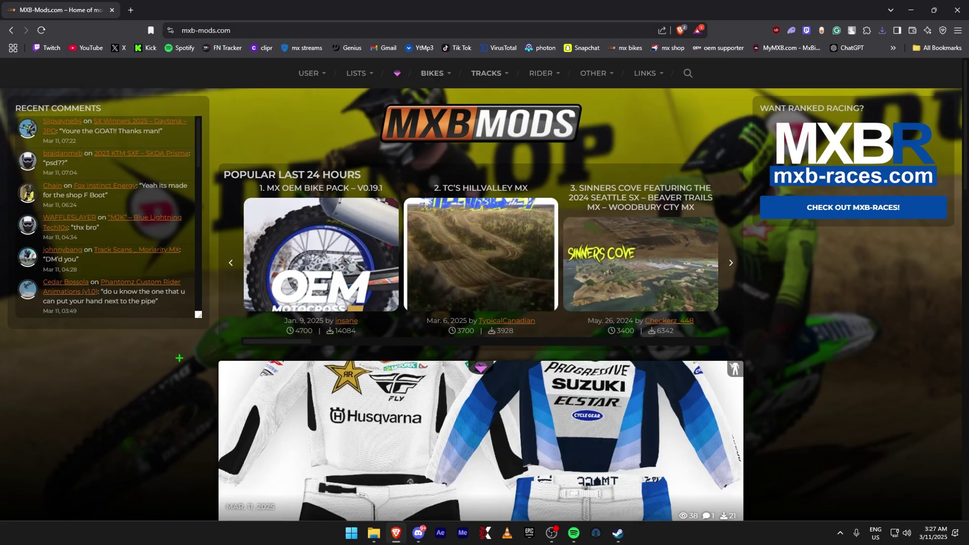
left_click_drag(582, 149, 539, 201)
- Download FIST GLOVES -ABDESIGNS.zip for the 2025 Fist Stocker Gloves from MediaFire into Downloads
left_click(541, 202)
scroll(124, 393, "down", 4)
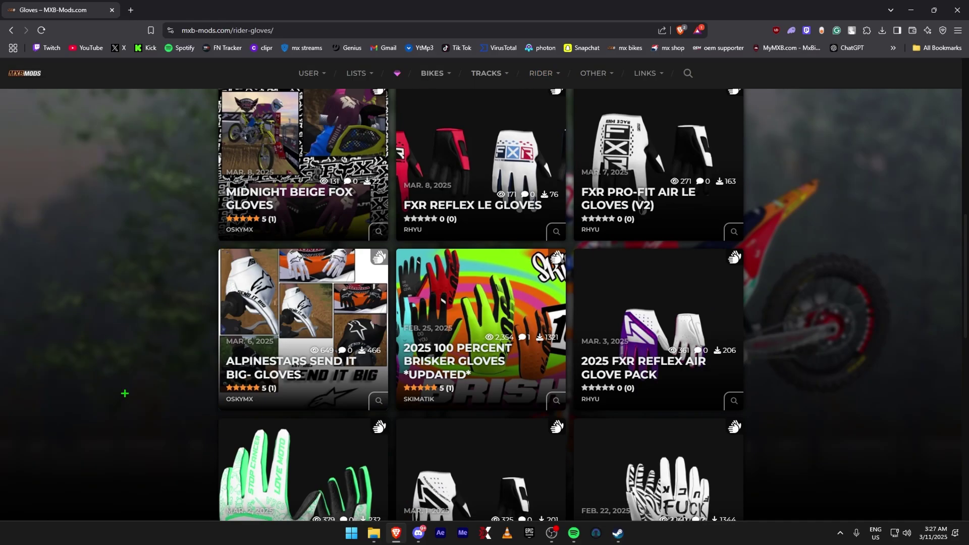
scroll(124, 397, "down", 8)
left_click(283, 323)
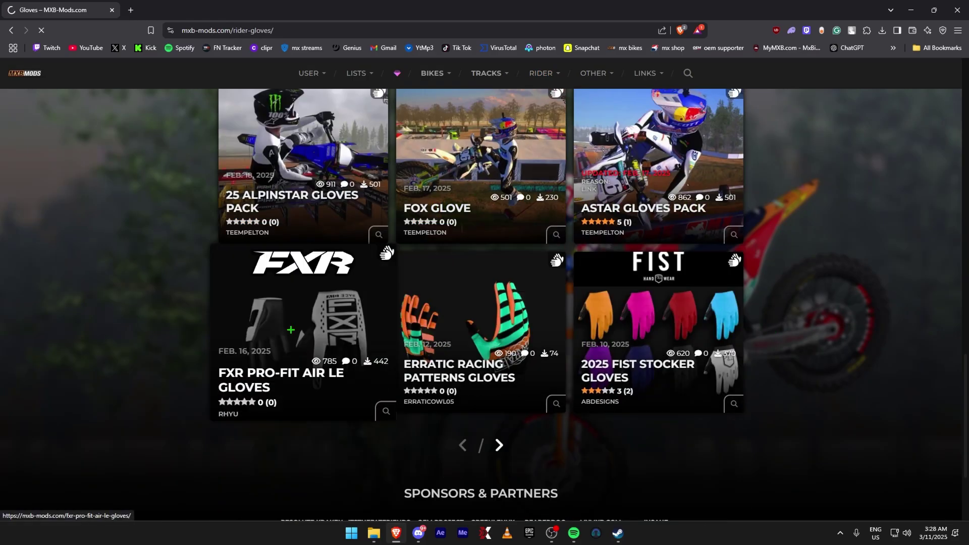
scroll(502, 335, "down", 9)
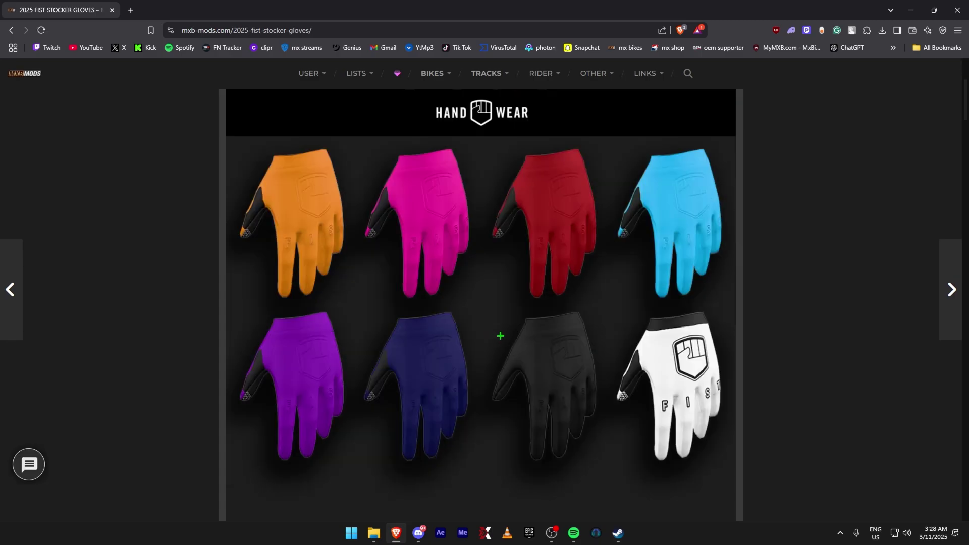
left_click(479, 378)
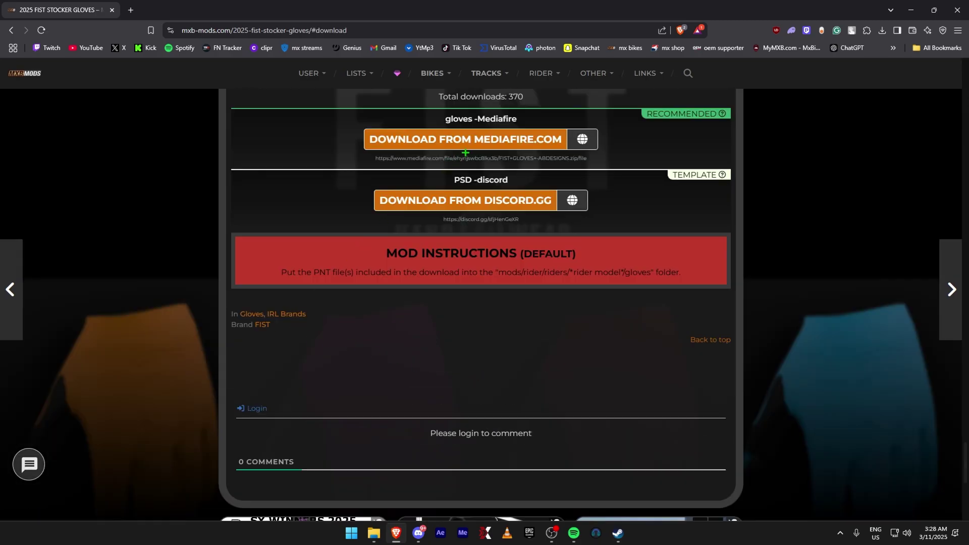
left_click(487, 141)
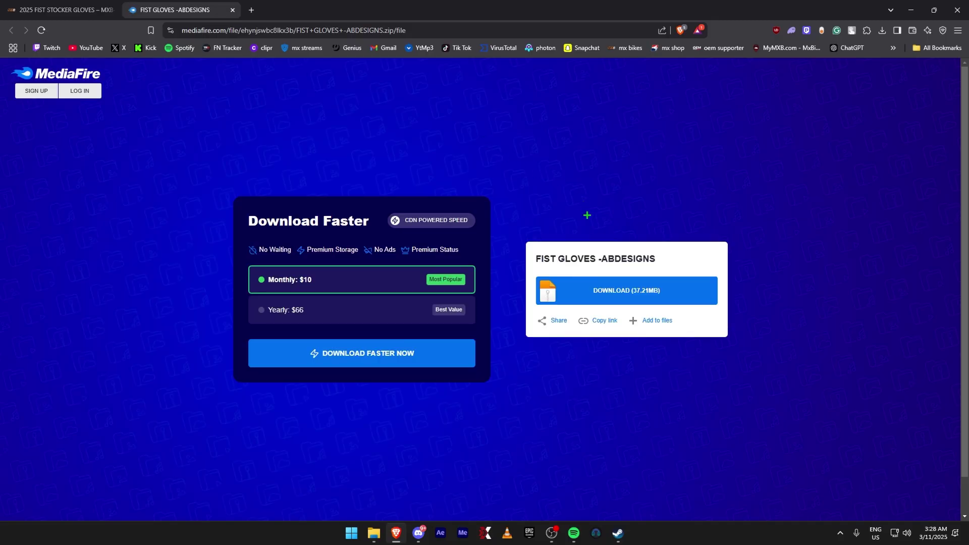
left_click(637, 296)
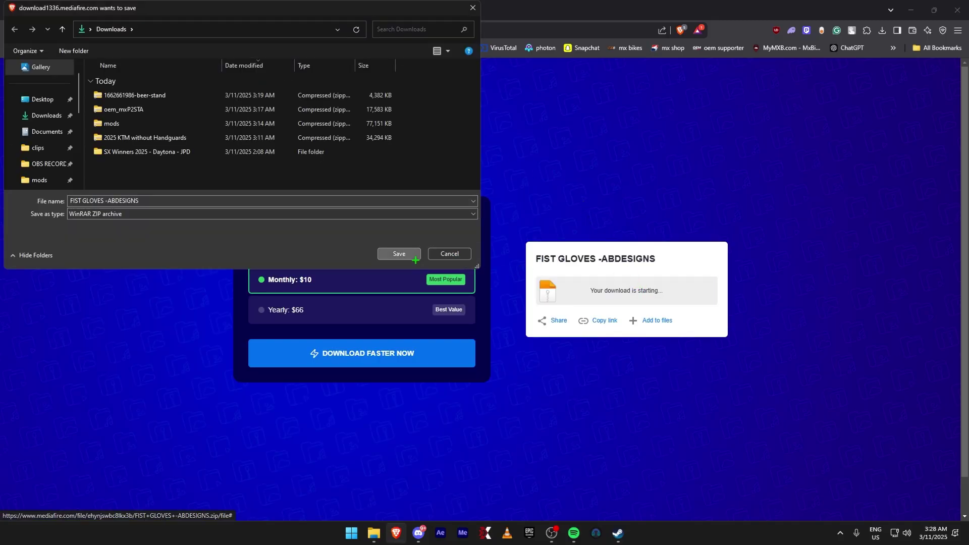
left_click(395, 253)
- Extract the FIST GLOVES zip into Downloads with WinRAR Extract Here
left_click(353, 305)
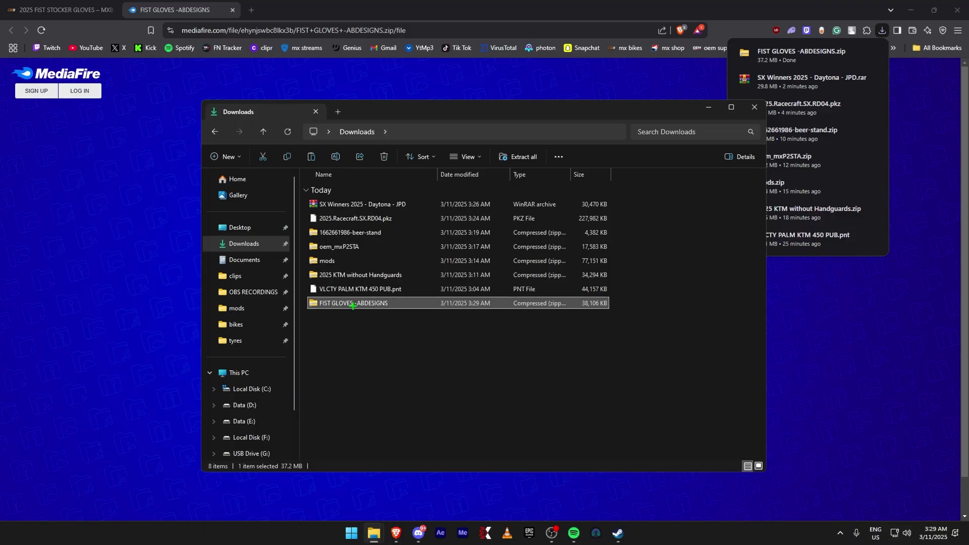
right_click(353, 305)
mouse_move(439, 279)
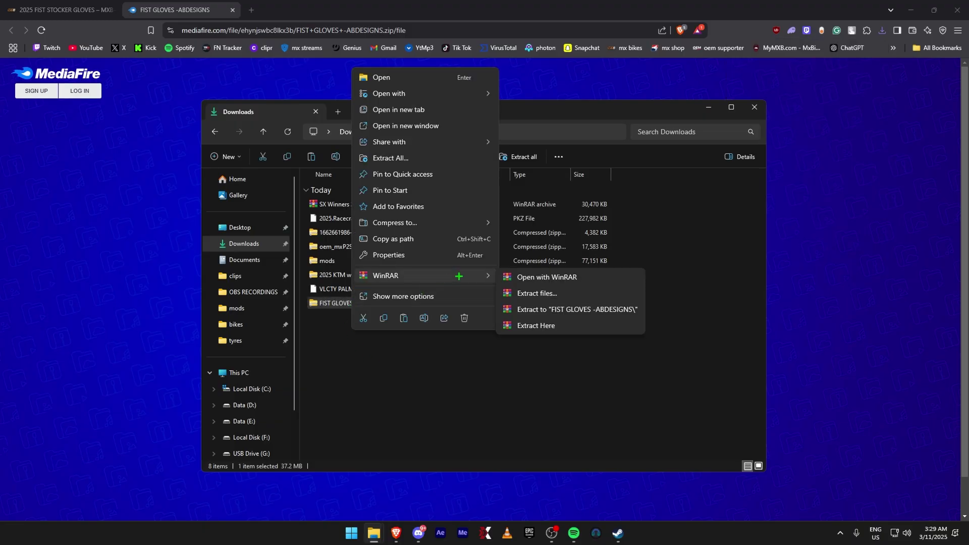
left_click(535, 326)
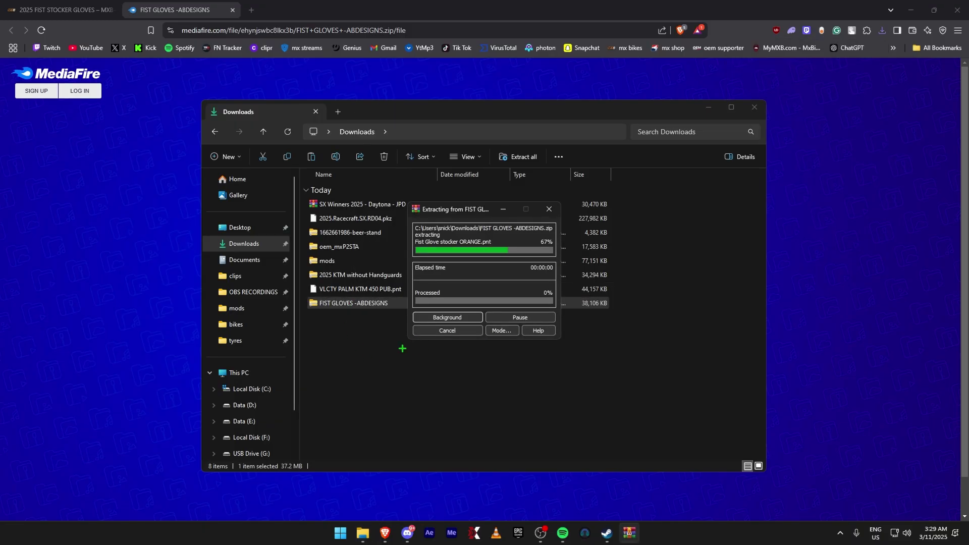
left_click(433, 372)
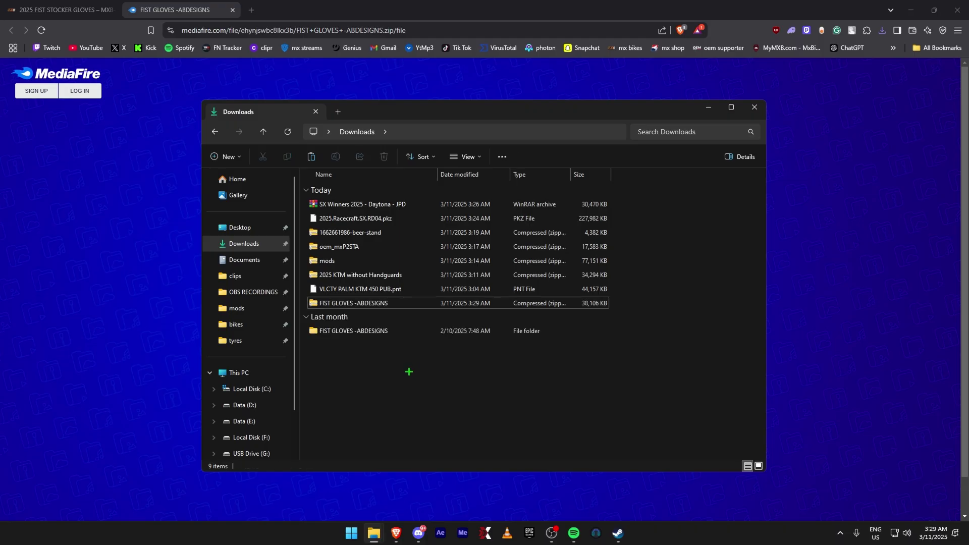
- Drag the nine glove .pnt files from the extracted folder into mods > rider
double_click(346, 333)
left_click_drag(480, 354, 348, 203)
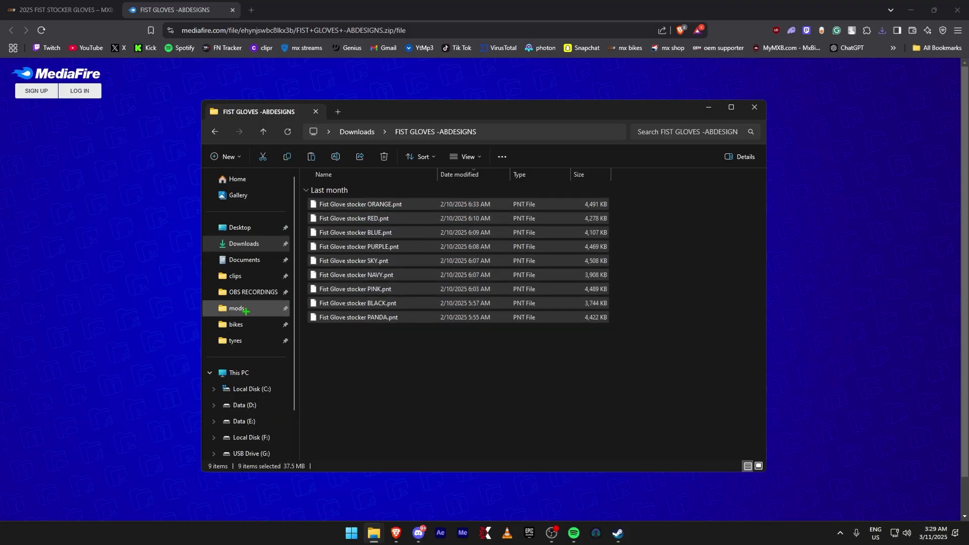
left_click_drag(246, 311, 245, 310)
mouse_move(352, 288)
left_mouse_down()
mouse_move(337, 232)
mouse_move(387, 306)
mouse_move(343, 275)
mouse_move(348, 174)
mouse_move(308, 158)
left_mouse_up()
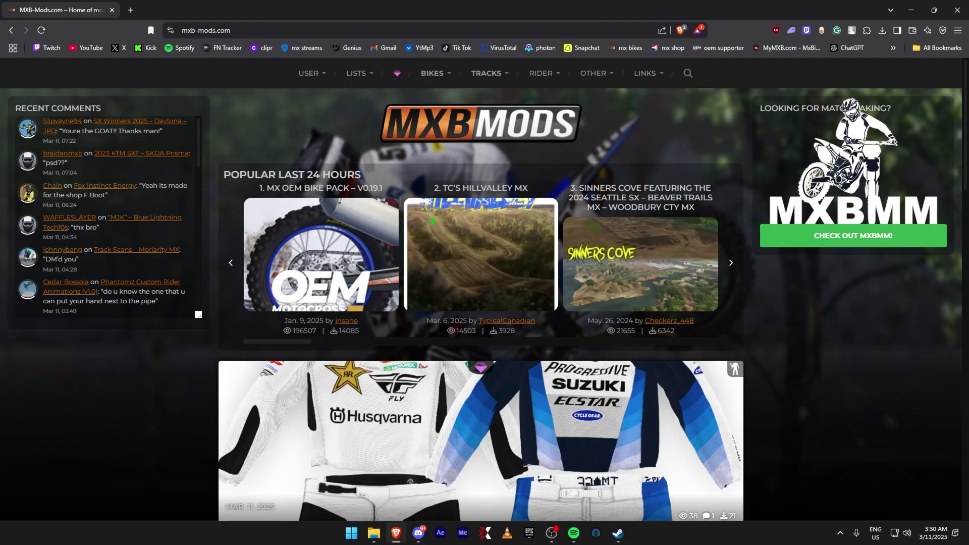
- Open the 2015 Tech10 V2 page under Boot Models and start its MEGA download
mouse_move(537, 82)
mouse_move(541, 225)
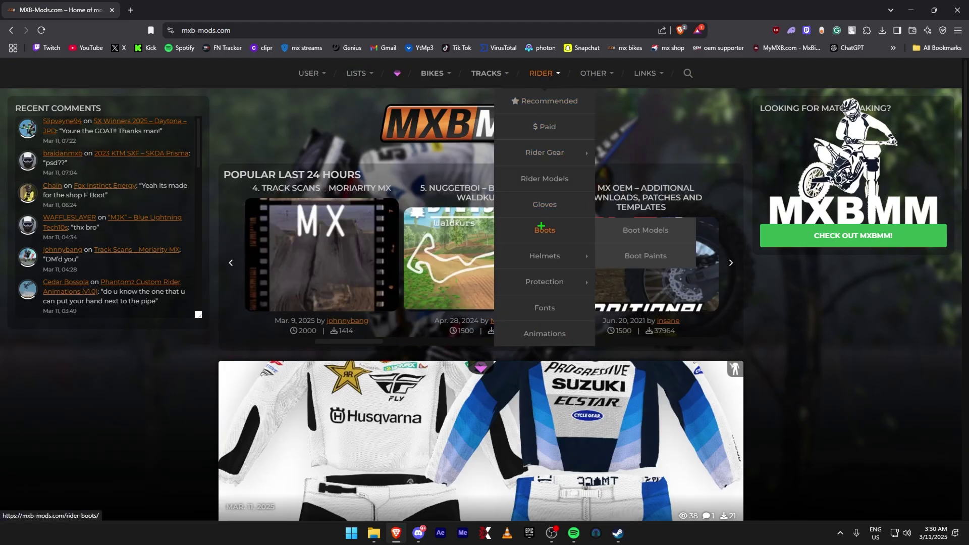
left_click(640, 228)
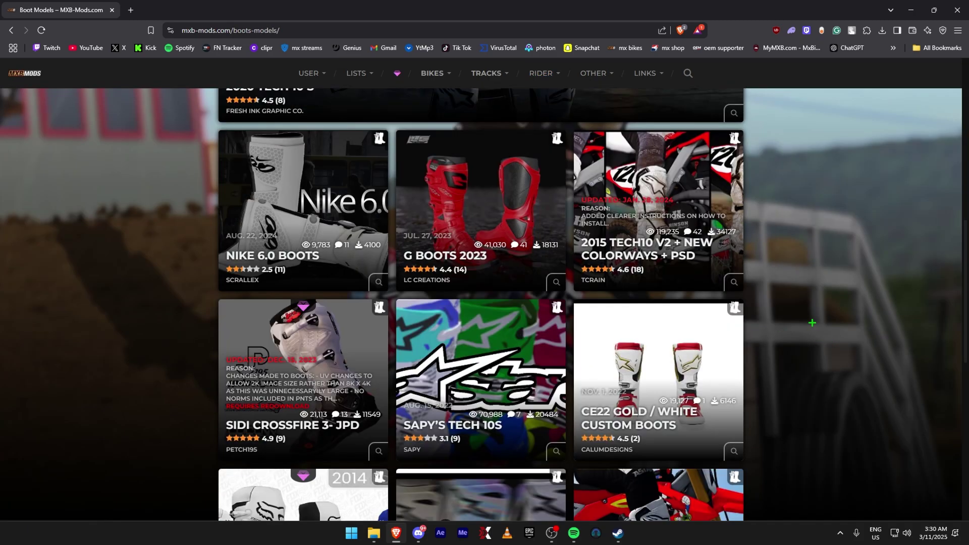
left_click(635, 166)
scroll(454, 283, "down", 4)
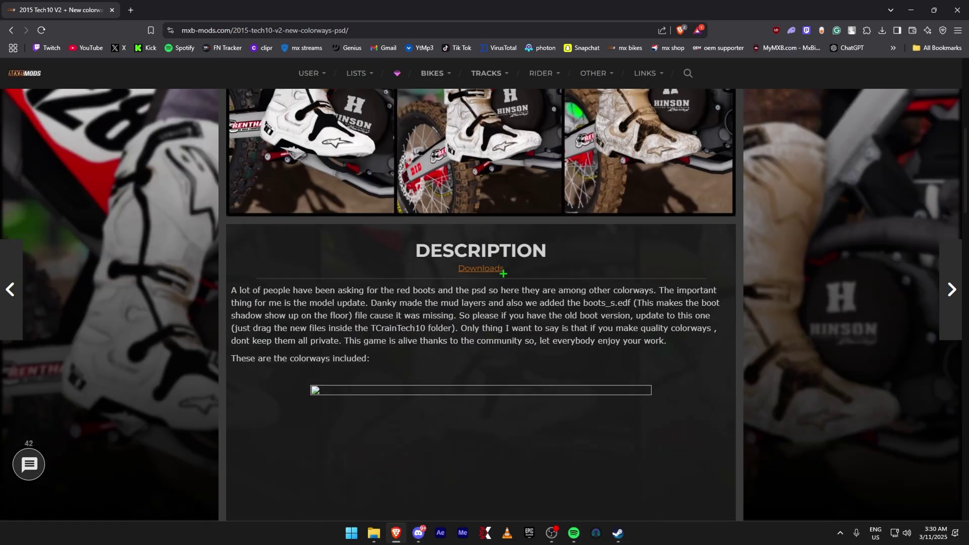
left_click(482, 273)
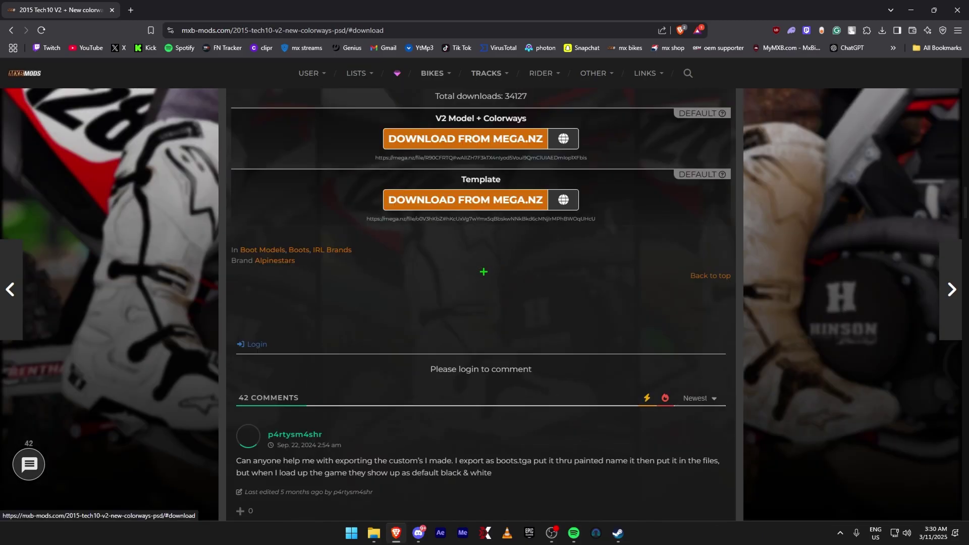
left_click(469, 143)
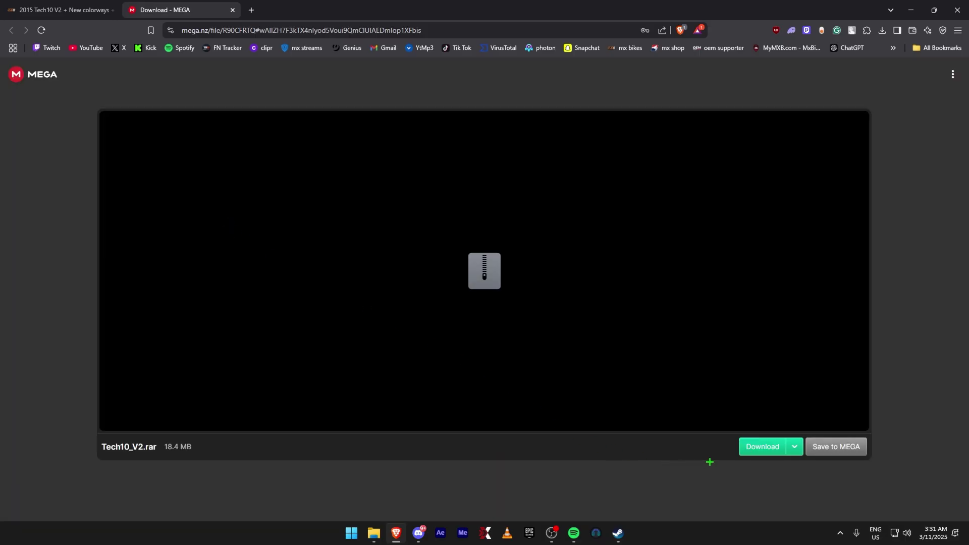
- Download Tech10_V2.rar from MEGA and extract it into Downloads
left_click(762, 446)
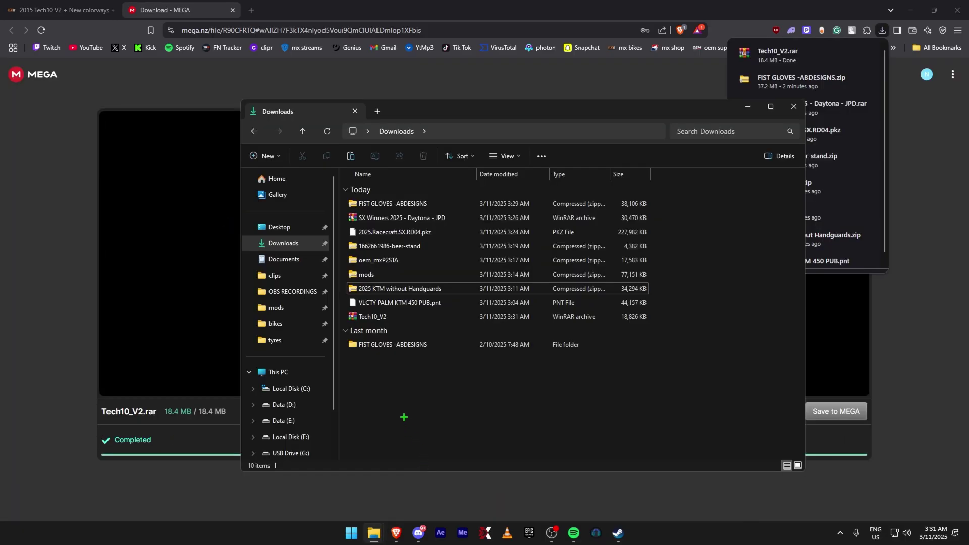
left_click(373, 317)
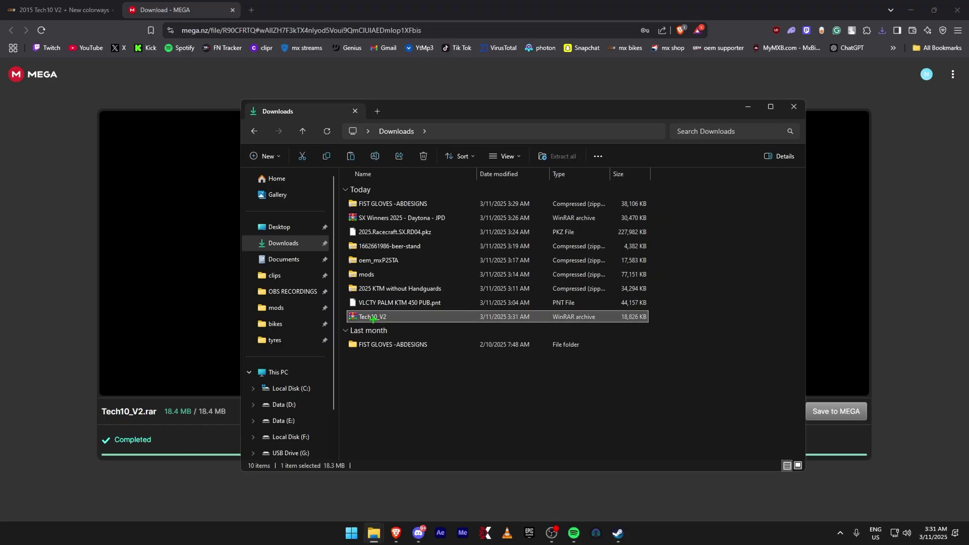
right_click(387, 317)
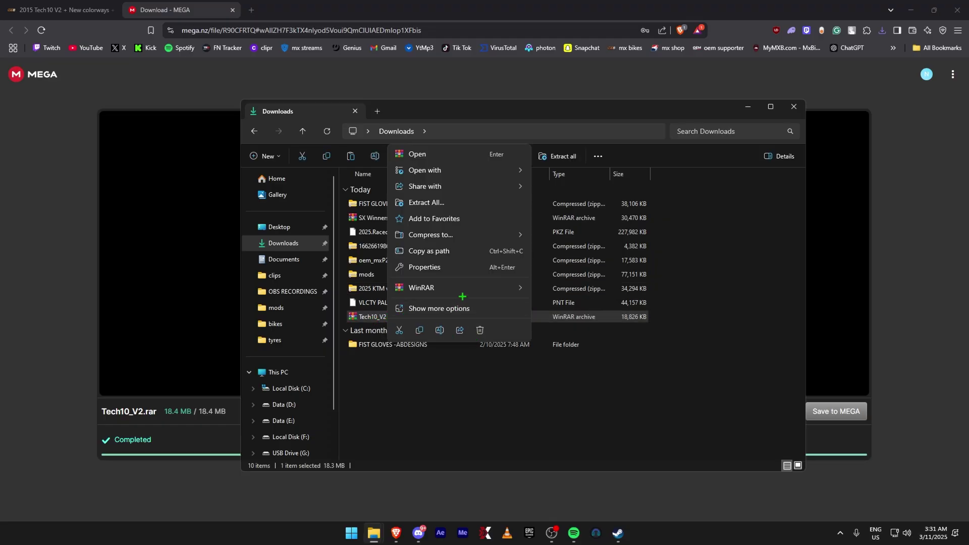
mouse_move(475, 288)
left_click(594, 339)
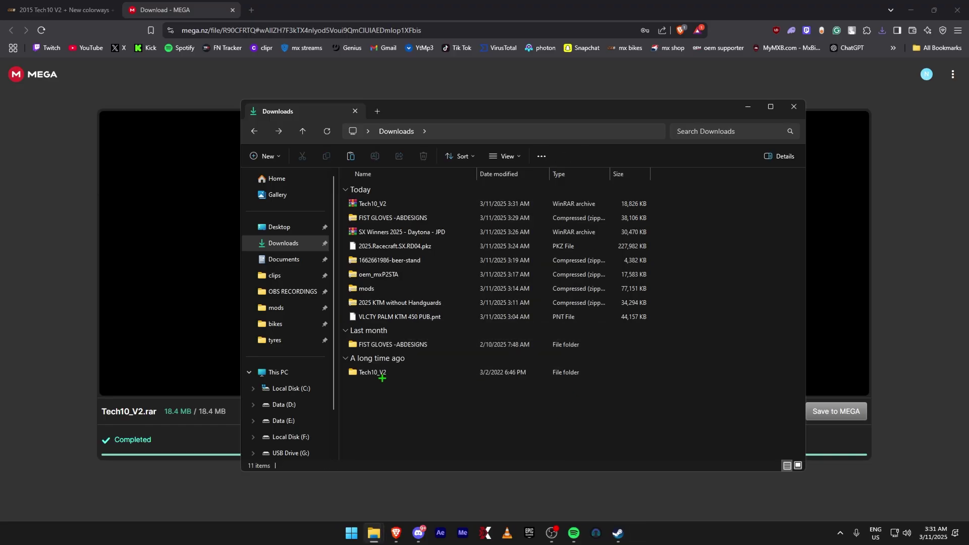
- Select TCrainTech10 in the extracted folder, then open the game's mods > rider > boots folder
double_click(382, 376)
left_click(374, 206)
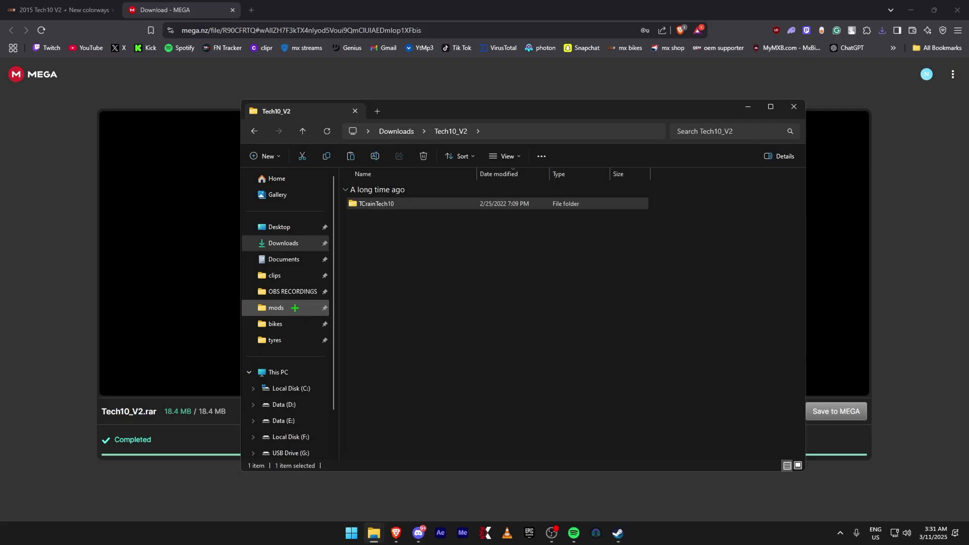
left_click(295, 308)
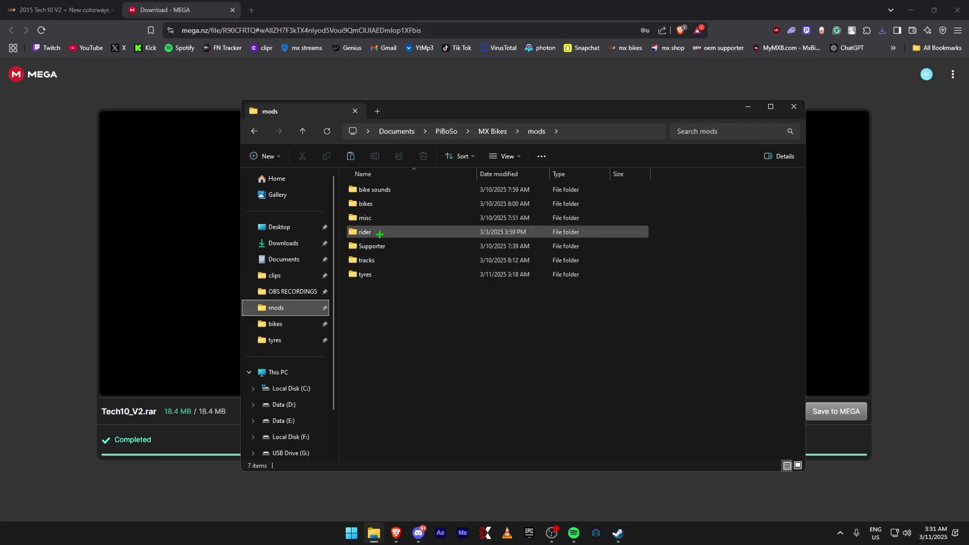
double_click(380, 234)
double_click(382, 207)
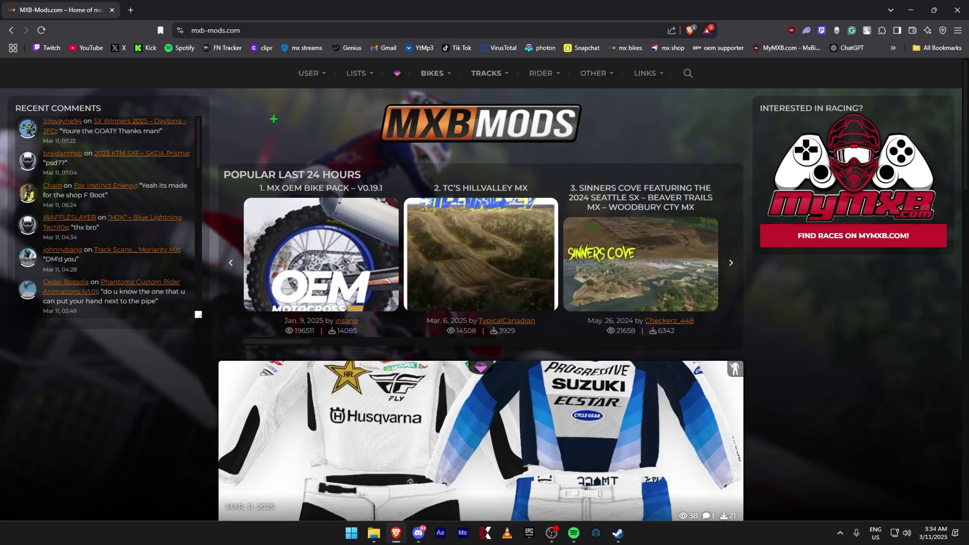
- Find the Tech 10 Boots pack under Boot Paints and start its MediaFire download
mouse_move(540, 73)
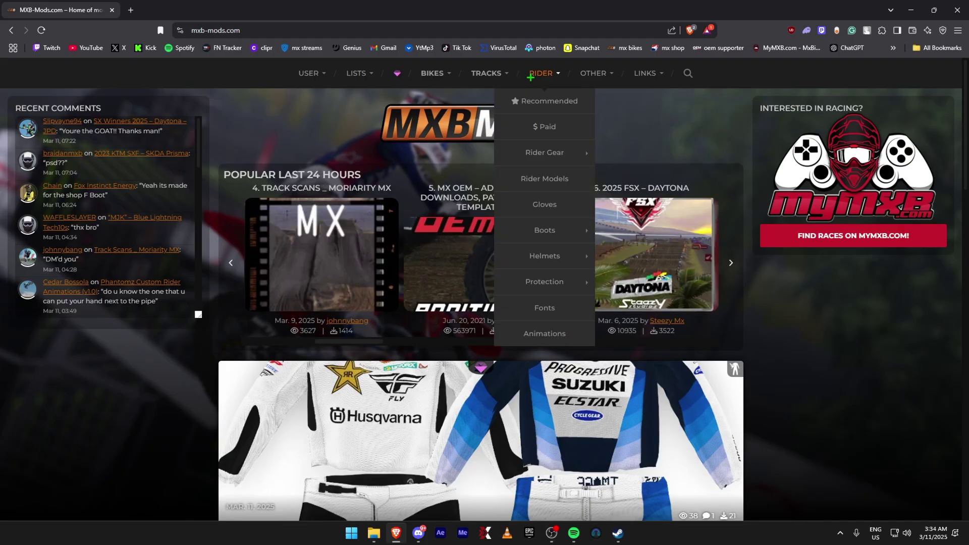
mouse_move(556, 228)
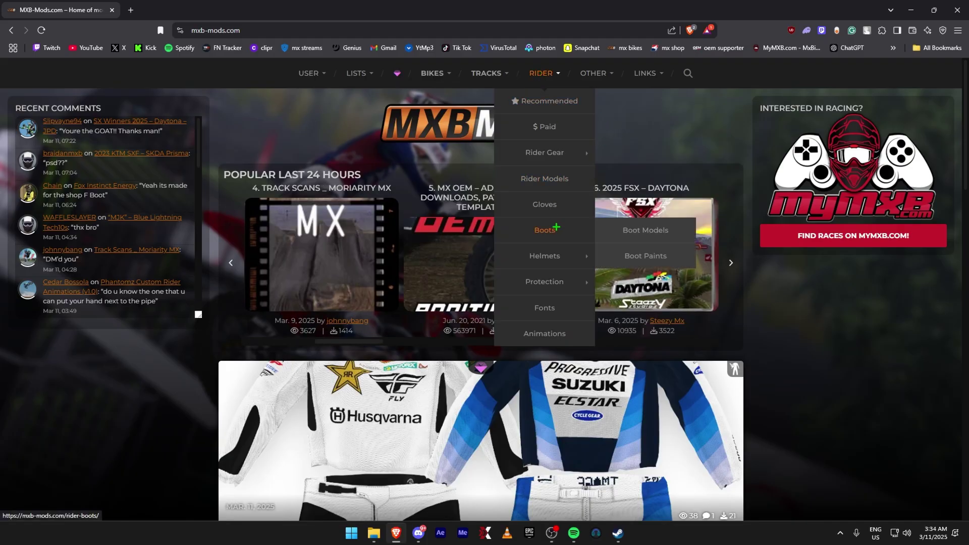
left_click(648, 255)
scroll(173, 373, "down", 6)
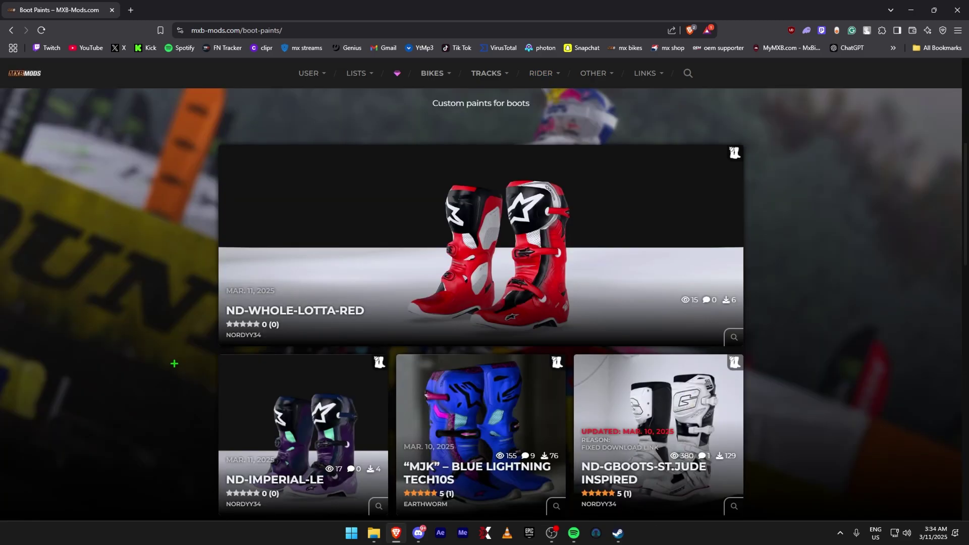
scroll(172, 367, "down", 1)
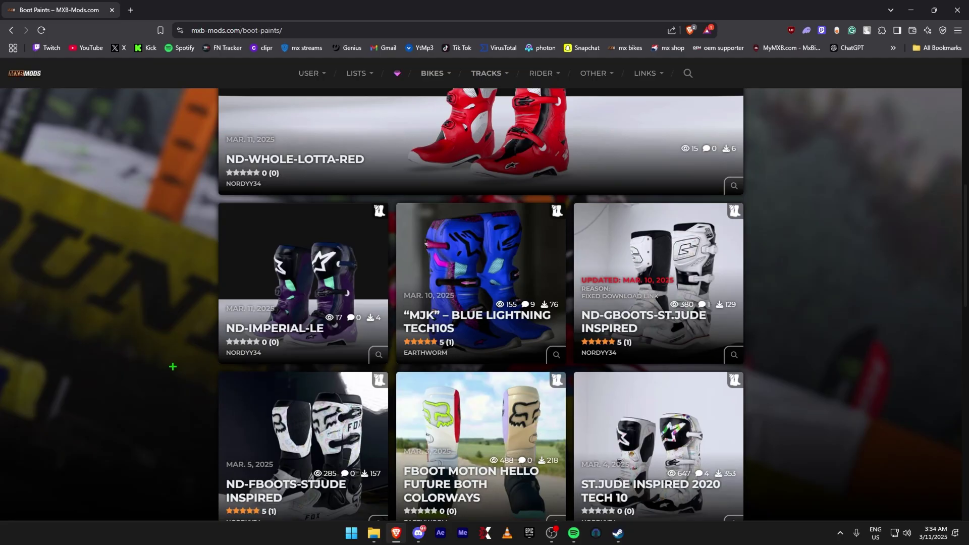
scroll(171, 362, "down", 6)
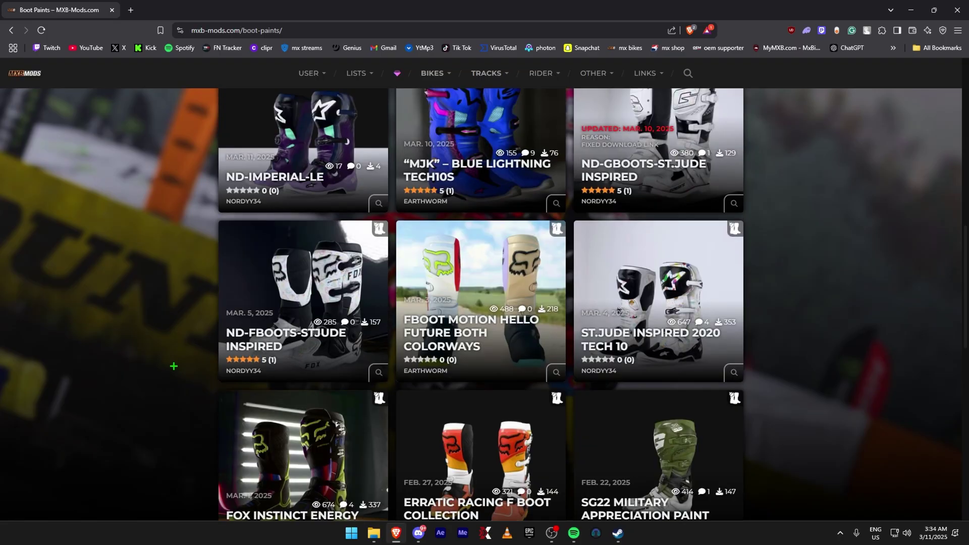
scroll(174, 362, "down", 5)
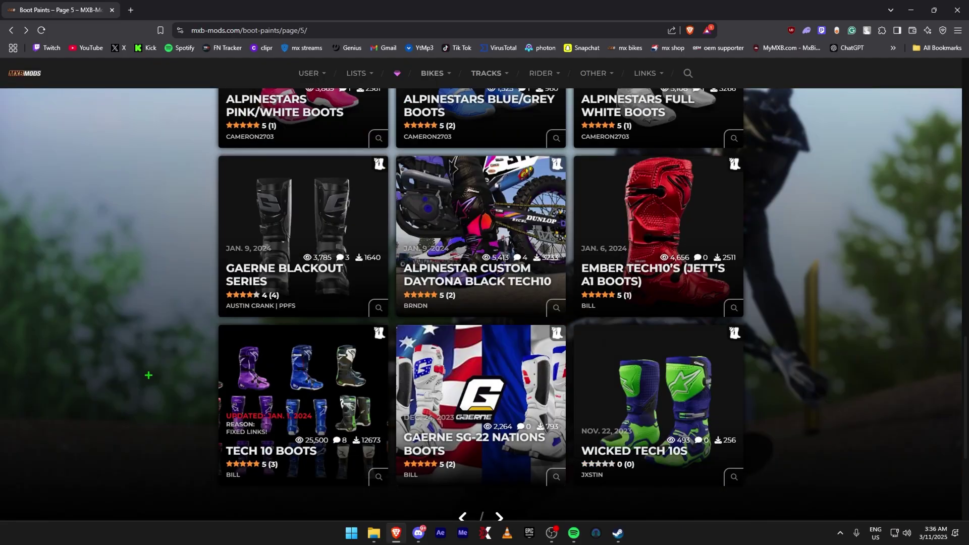
left_click(252, 383)
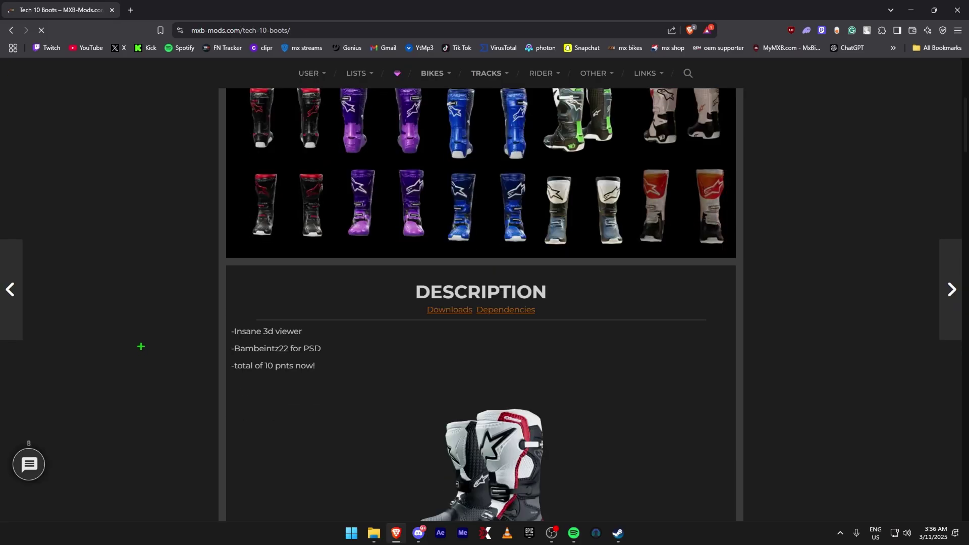
left_click(447, 309)
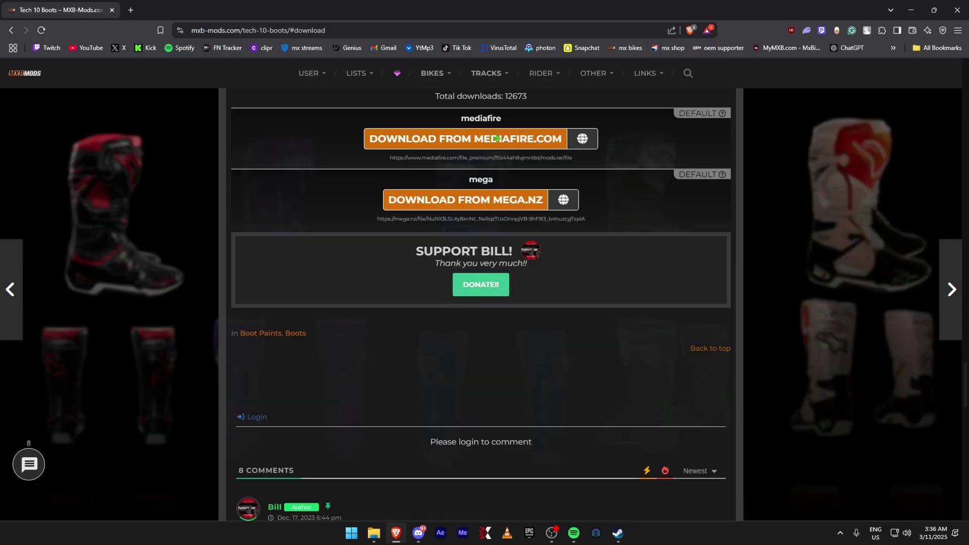
left_click(464, 144)
- Save mods.rar to Downloads and extract it into a mods folder
left_click(532, 275)
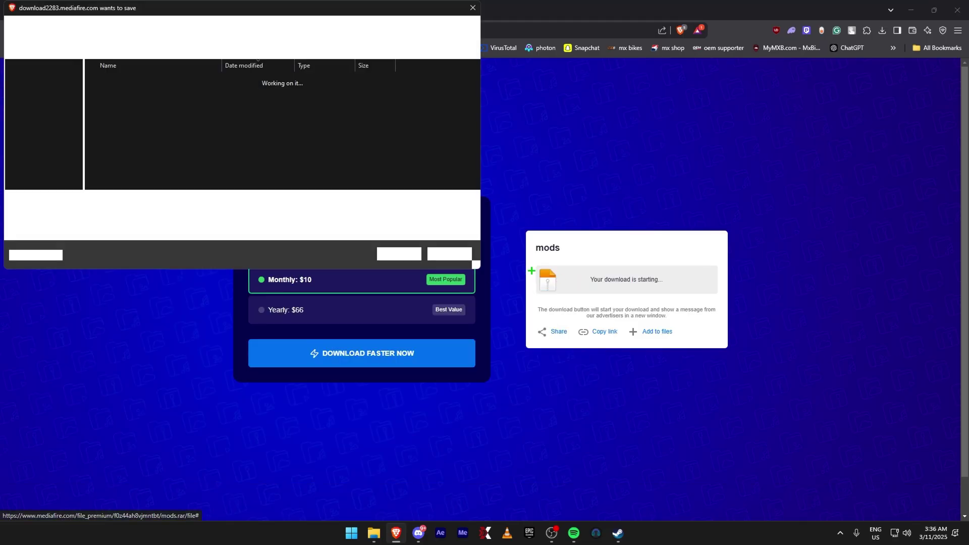
left_click(399, 254)
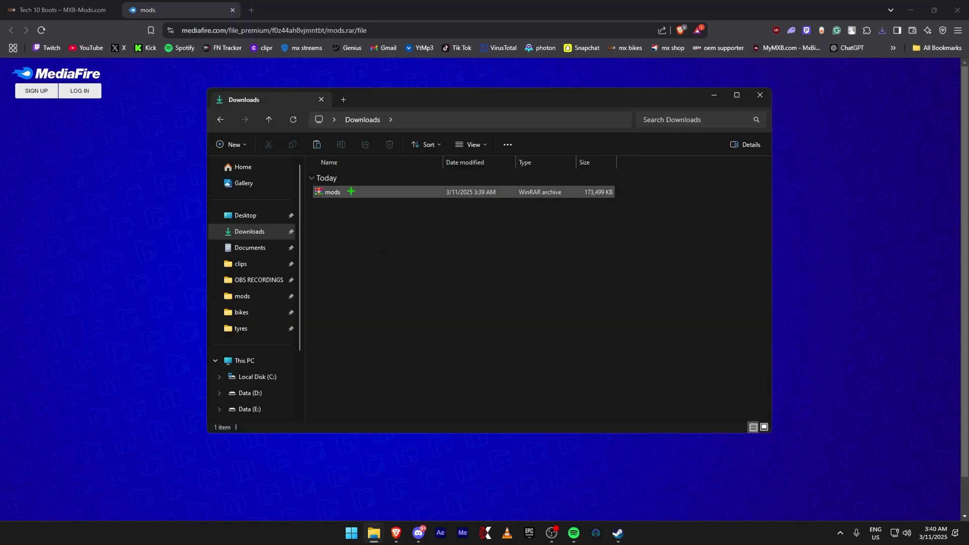
left_click(352, 191)
right_click(347, 192)
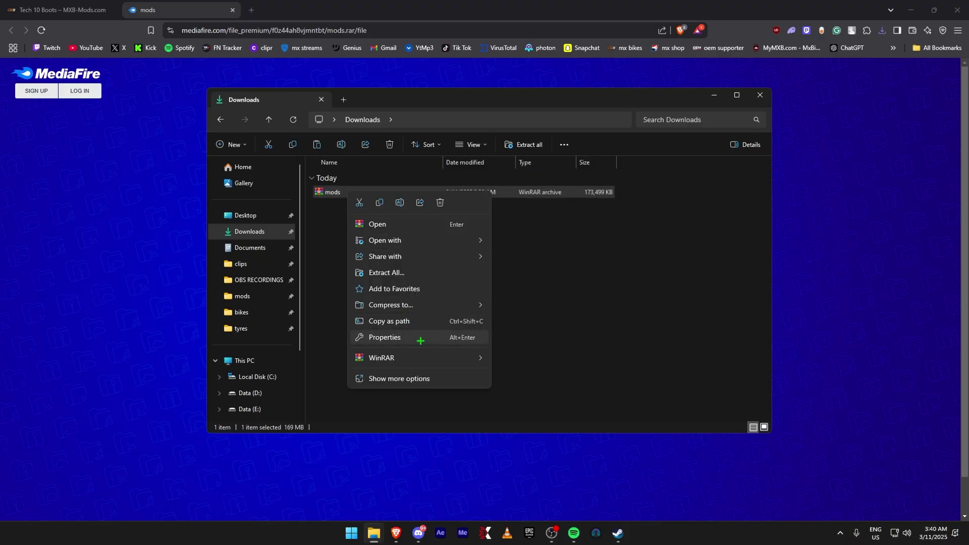
mouse_move(477, 357)
left_click(532, 394)
- Copy the extracted mods folder, then return to Downloads
left_click(365, 220)
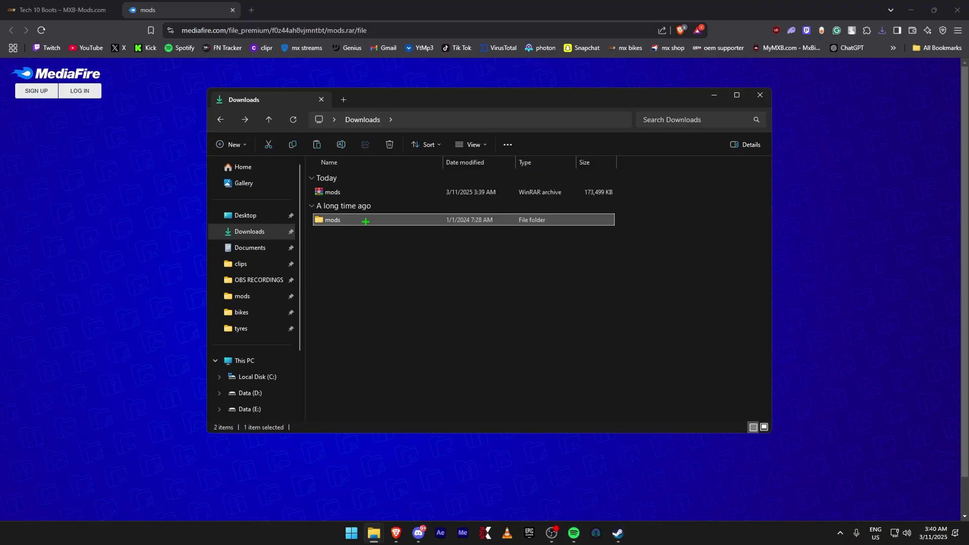
right_click(359, 224)
left_click(390, 238)
left_click(342, 241)
left_click(260, 296)
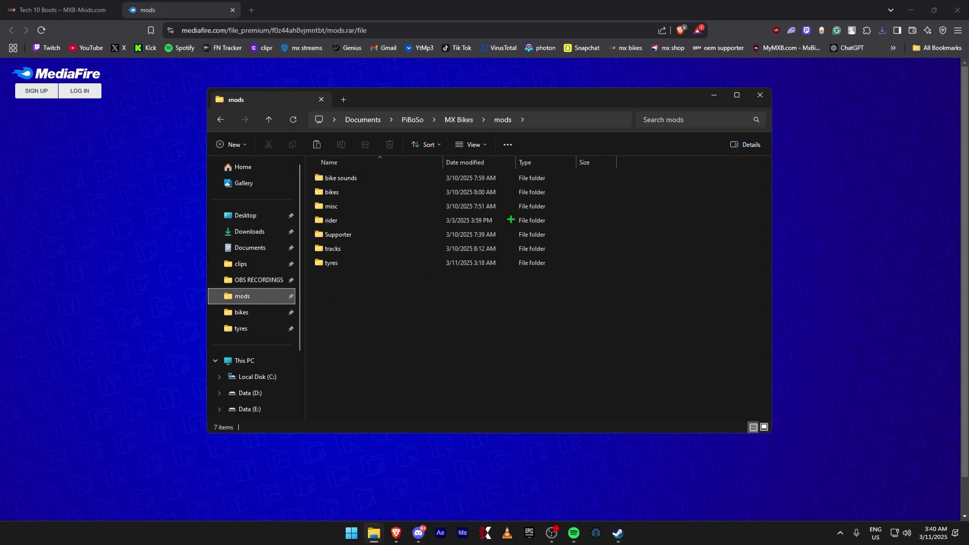
left_click(456, 119)
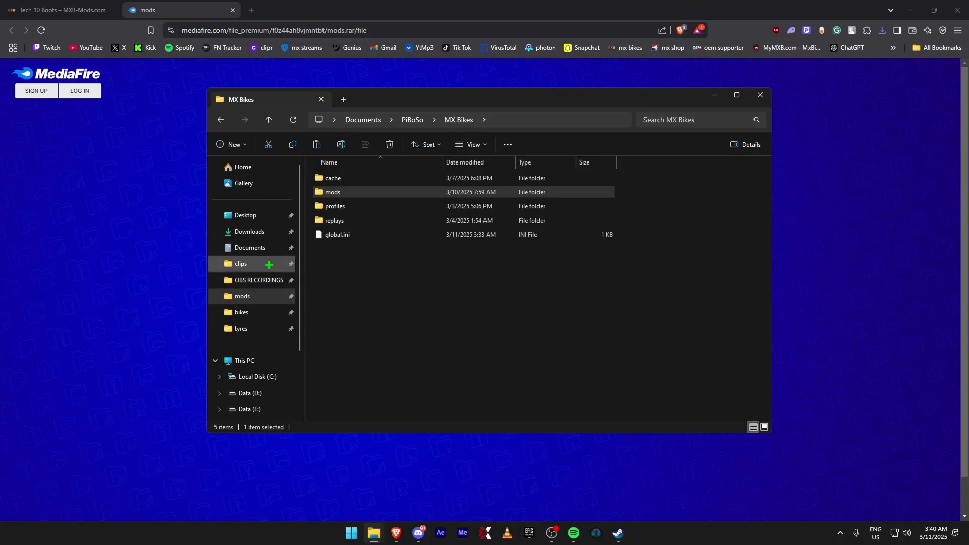
left_click(260, 232)
- Select all ten paint files in the extracted rider > boots > TCrainTech10 > paints folder
double_click(348, 220)
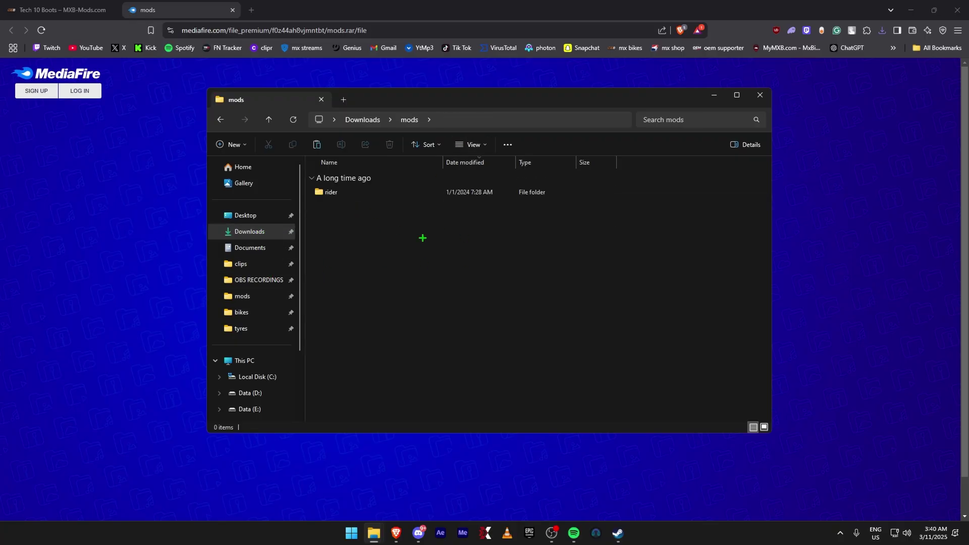
double_click(363, 195)
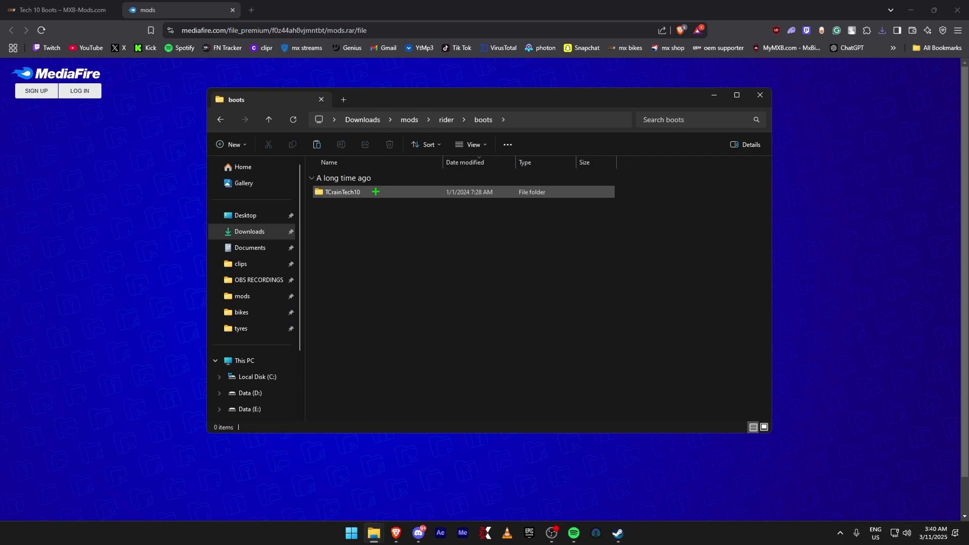
double_click(378, 194)
double_click(379, 192)
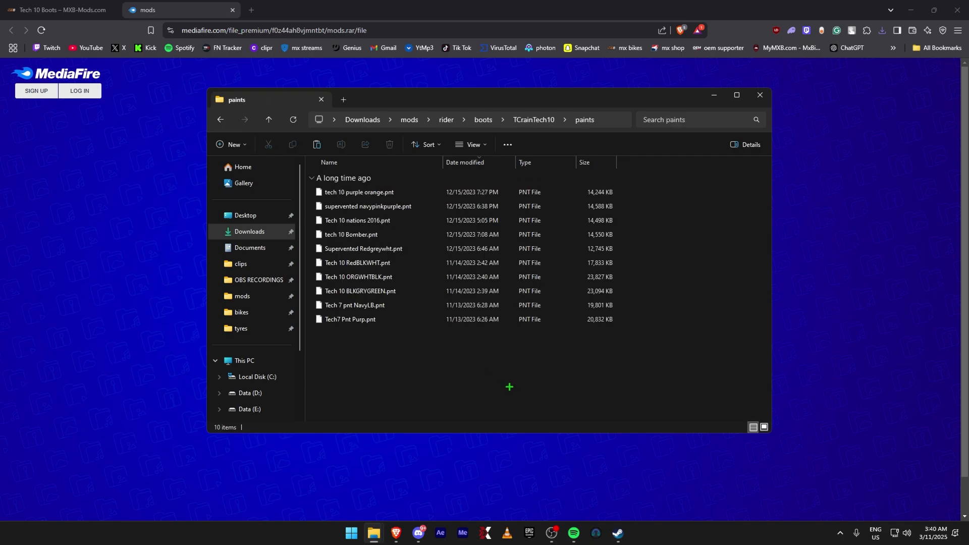
mouse_move(510, 378)
left_mouse_down()
mouse_move(374, 209)
mouse_move(327, 190)
left_mouse_up()
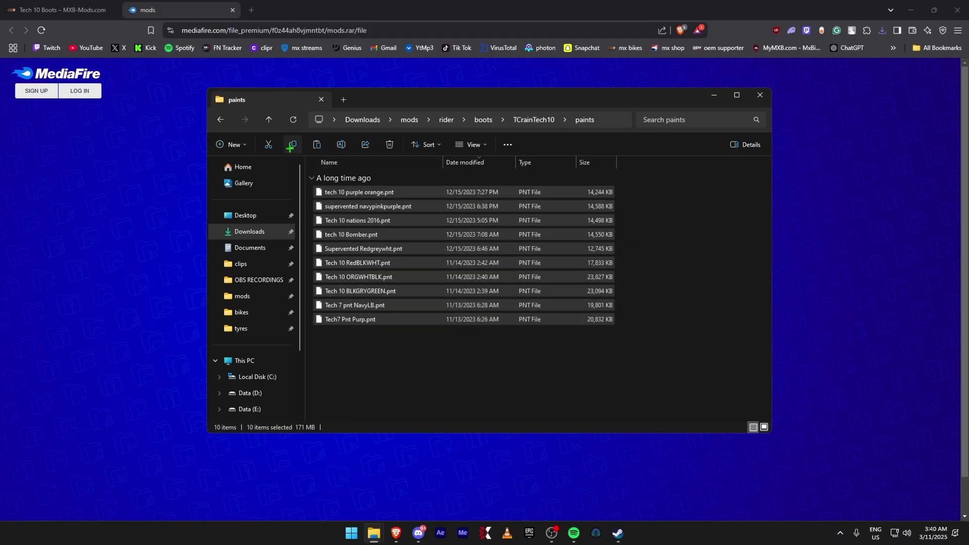
- Open the game's mods > rider > boots > TCrainTech10 > paints folder
left_click(249, 300)
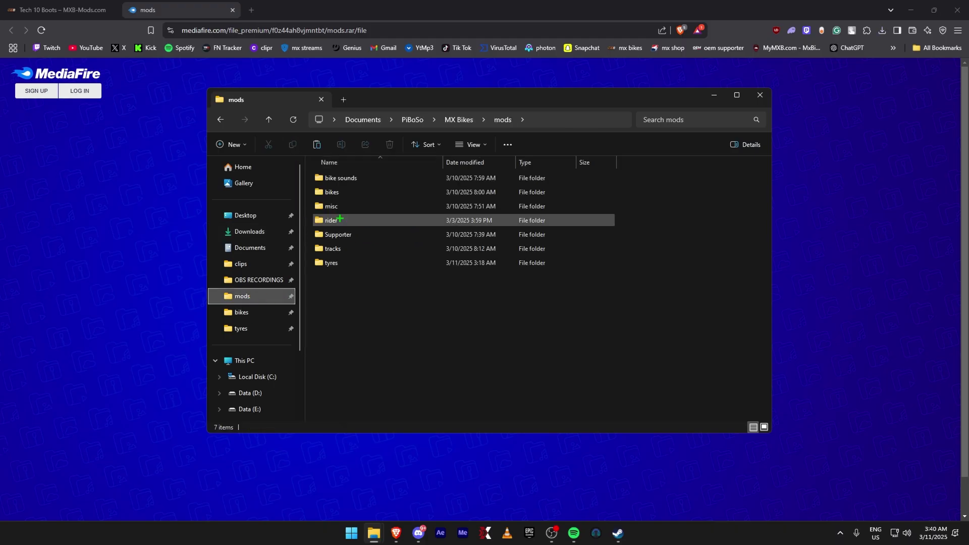
double_click(337, 220)
double_click(343, 192)
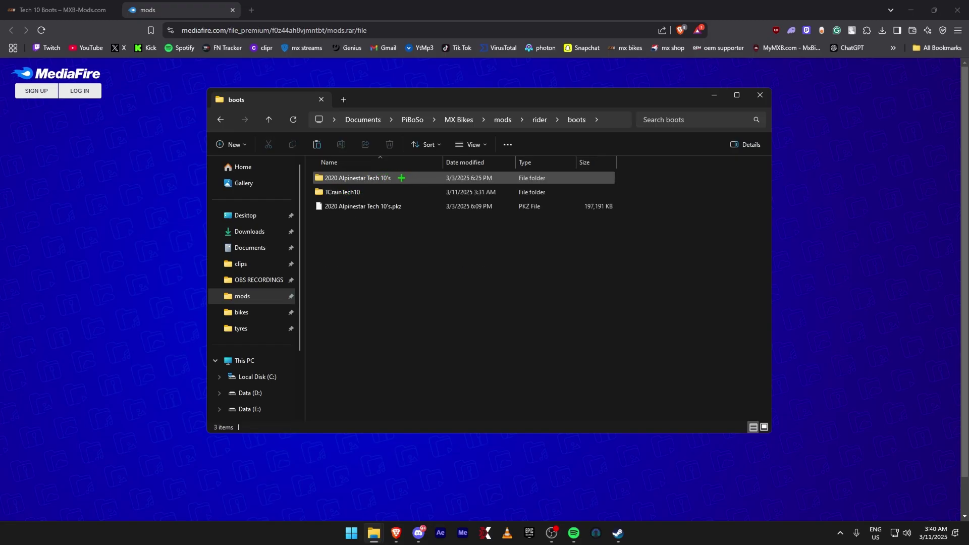
double_click(343, 193)
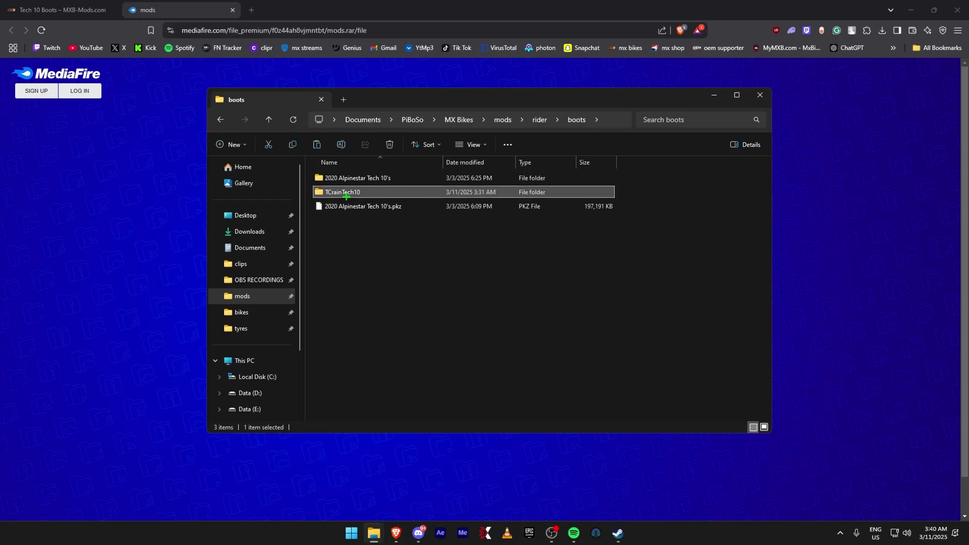
left_click(361, 178)
double_click(361, 179)
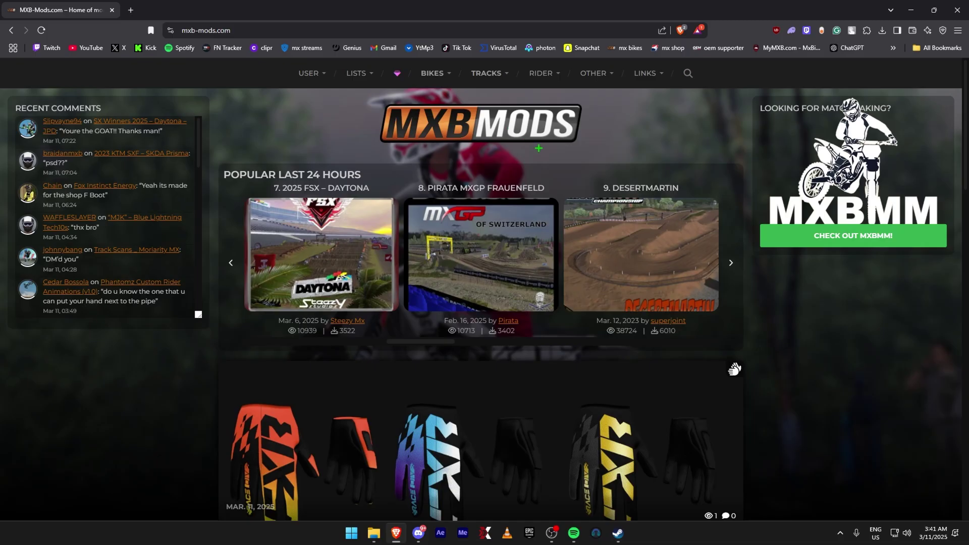
- Download the Fox V3 RS – JPD helmet archive from MediaFire into Downloads
mouse_move(541, 74)
mouse_move(544, 256)
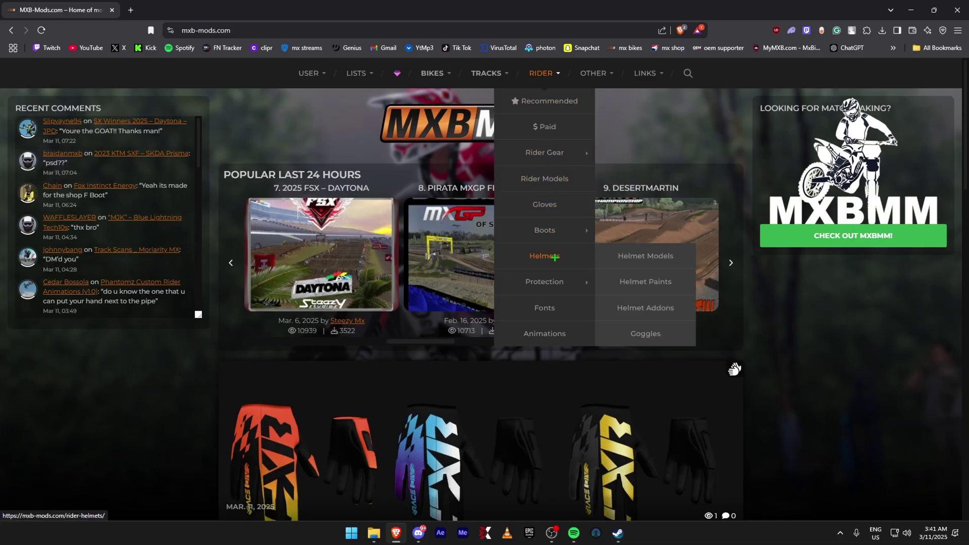
left_click(628, 256)
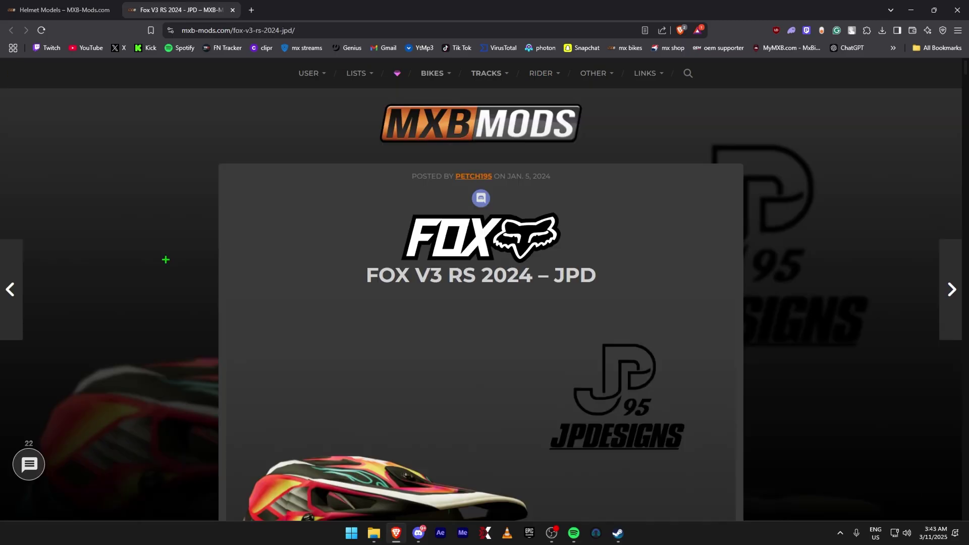
scroll(165, 260, "down", 6)
left_click(444, 454)
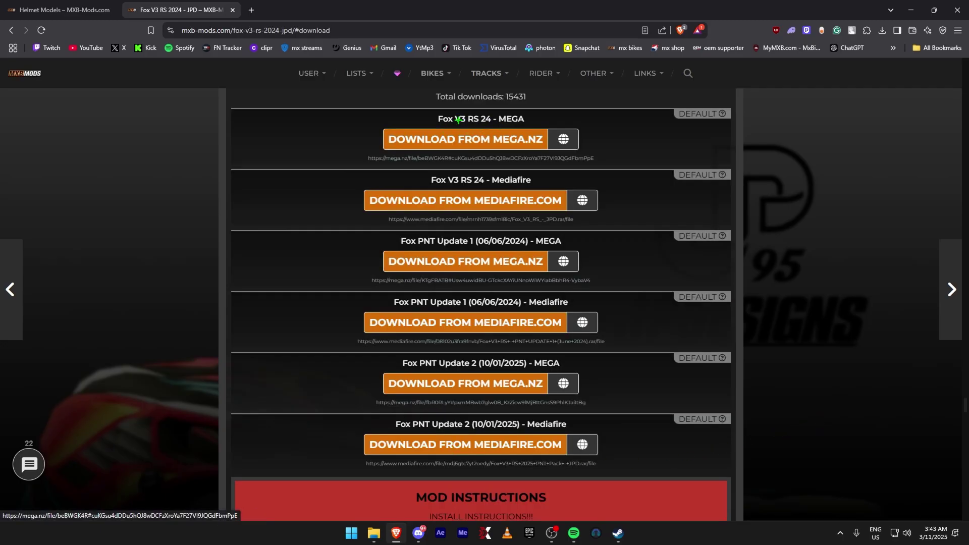
left_click(485, 201)
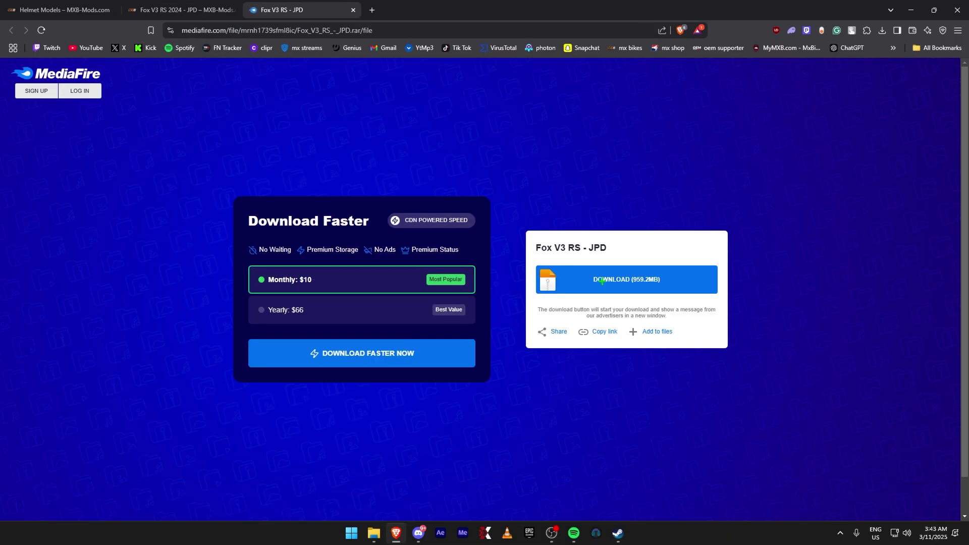
left_click(602, 282)
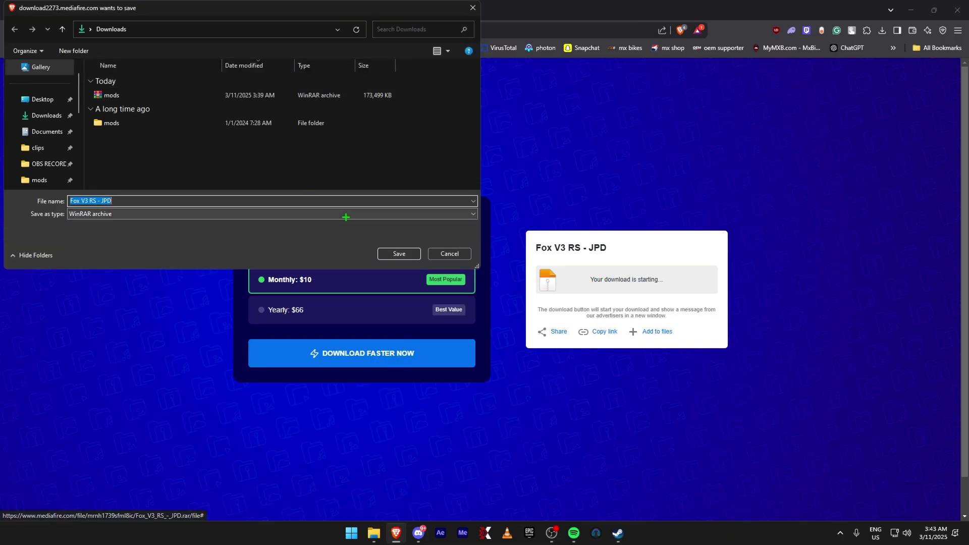
left_click(402, 253)
- Download and save the Fox V3 RS 2025 PNT Pack from PNT Update 2
left_click(180, 9)
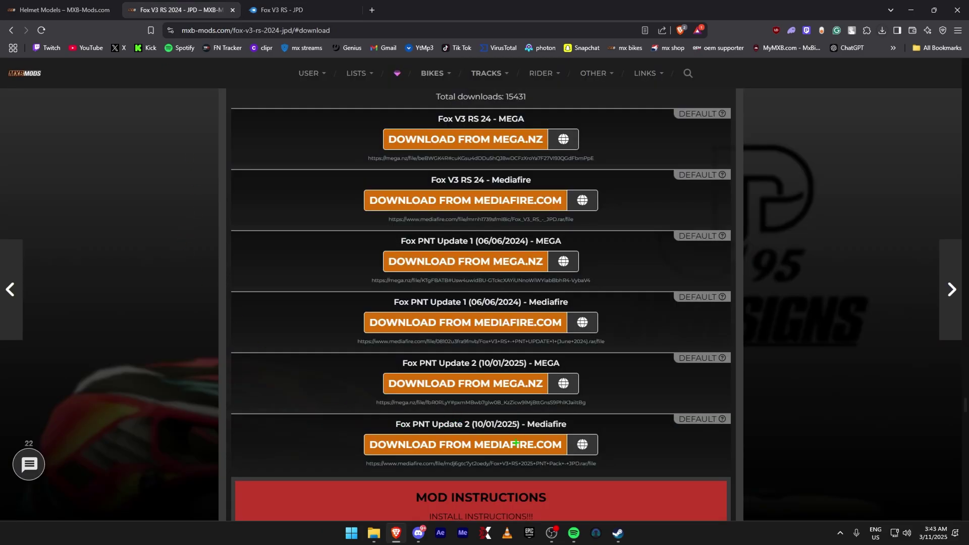
left_click(463, 435)
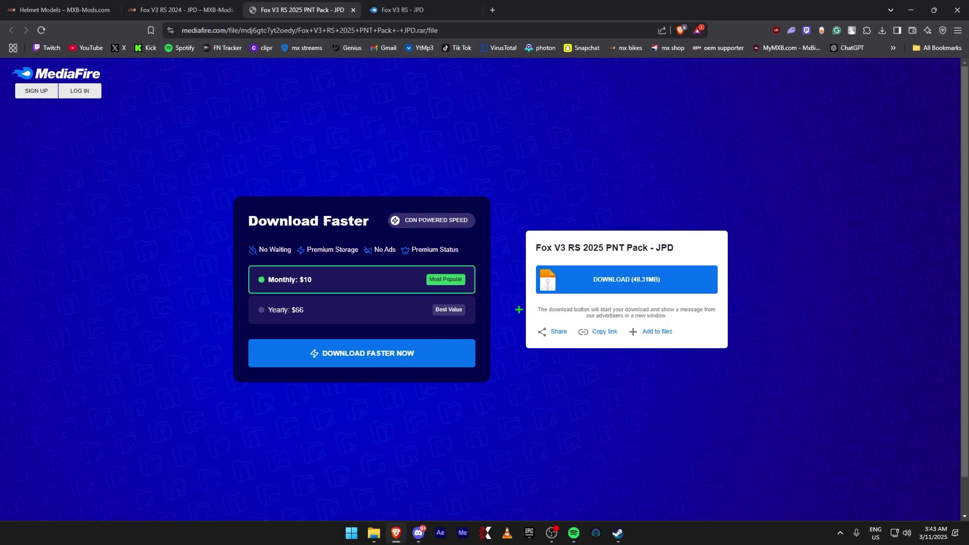
left_click(399, 254)
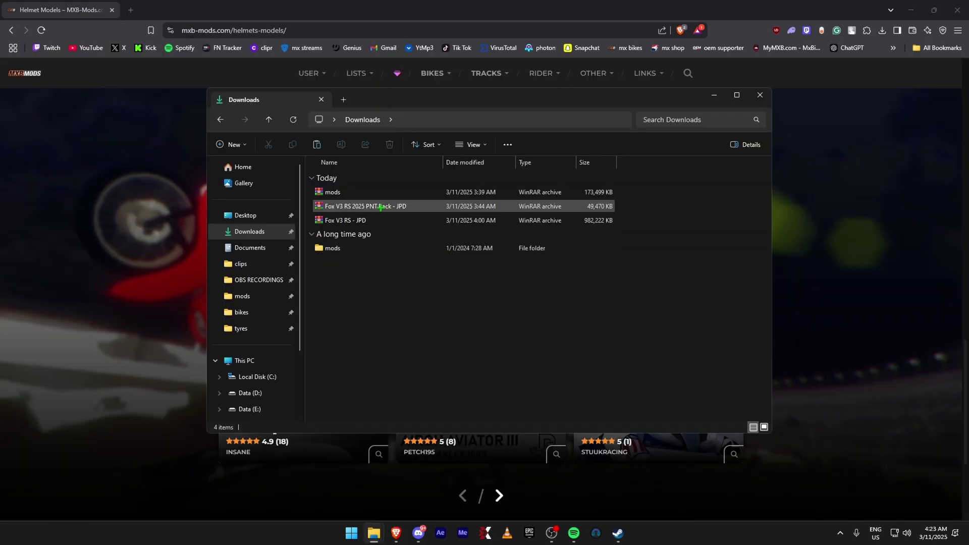
- Extract the Fox V3 RS 2025 paint pack to a folder and the Fox V3 RS - JPD archive in place
right_click(351, 205)
mouse_move(453, 373)
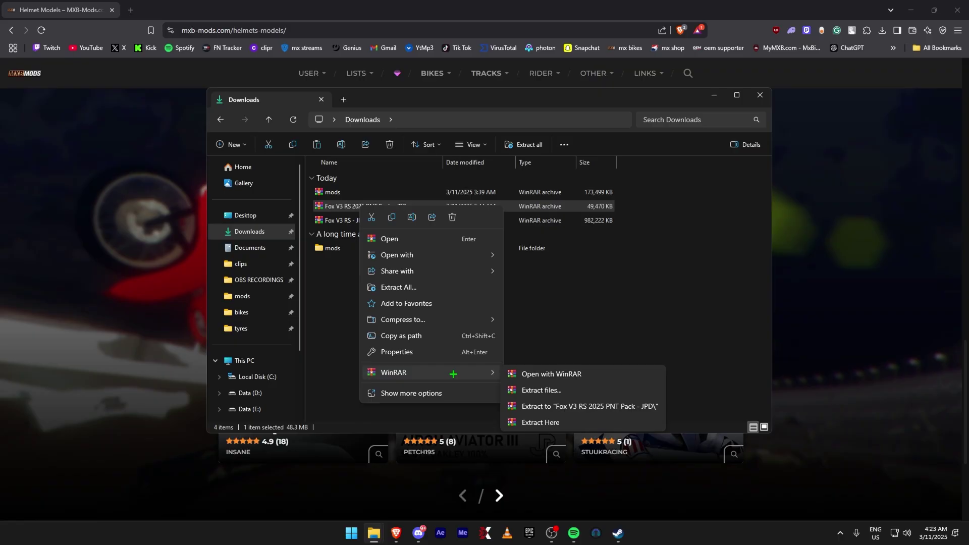
left_click(562, 410)
left_click(361, 220)
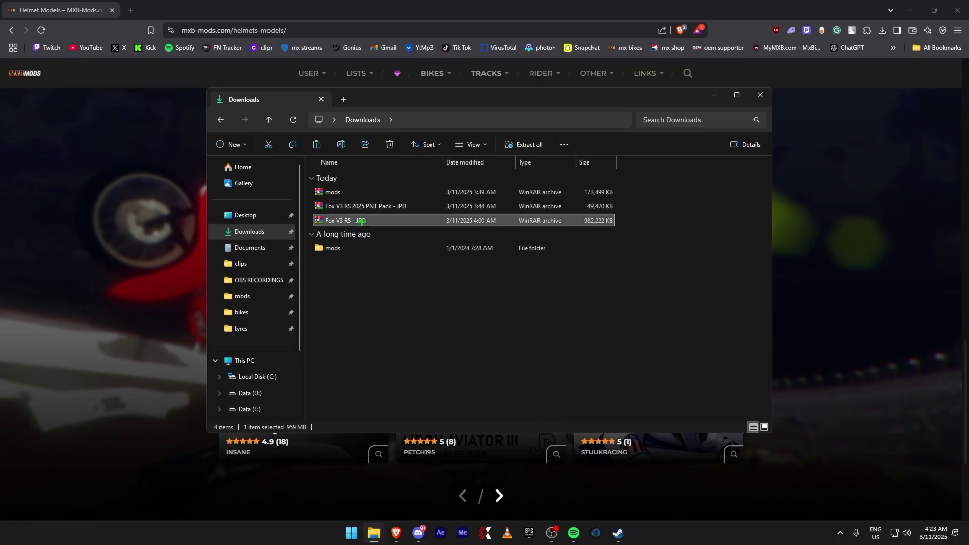
right_click(361, 221)
mouse_move(403, 388)
left_click(540, 440)
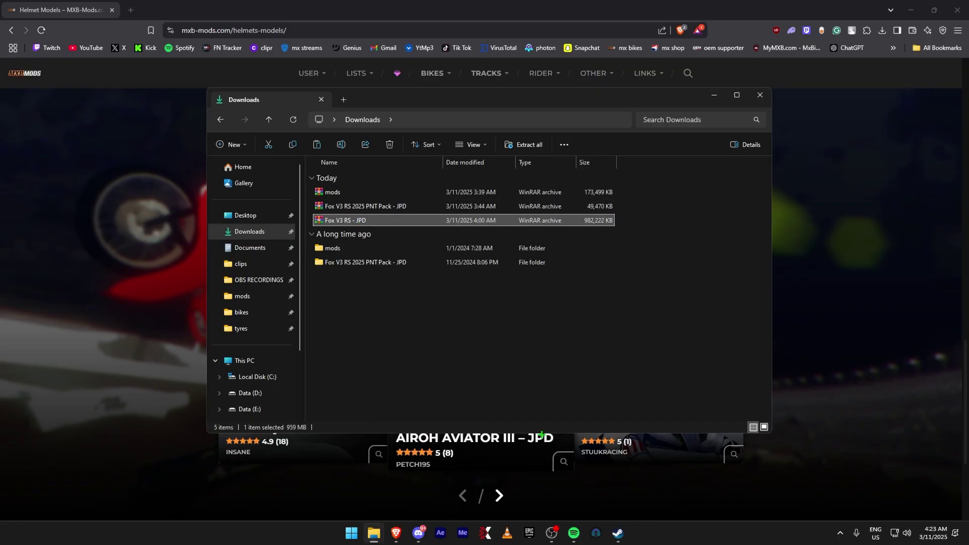
- Move the four Fox_V3_RS folders into mods > rider > helmets
left_click_drag(307, 242, 432, 290)
left_click(293, 144)
left_click(242, 296)
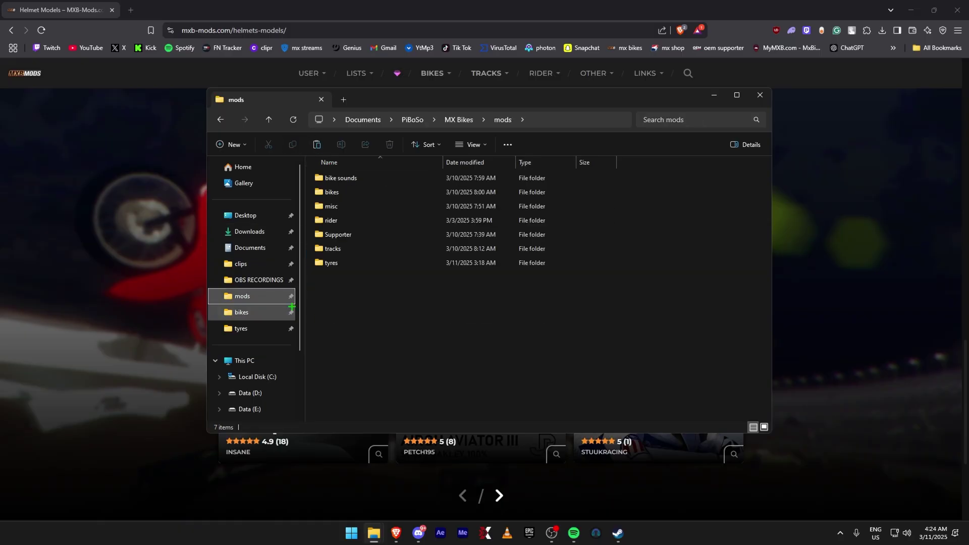
left_click_drag(292, 306, 353, 248)
left_click(250, 233)
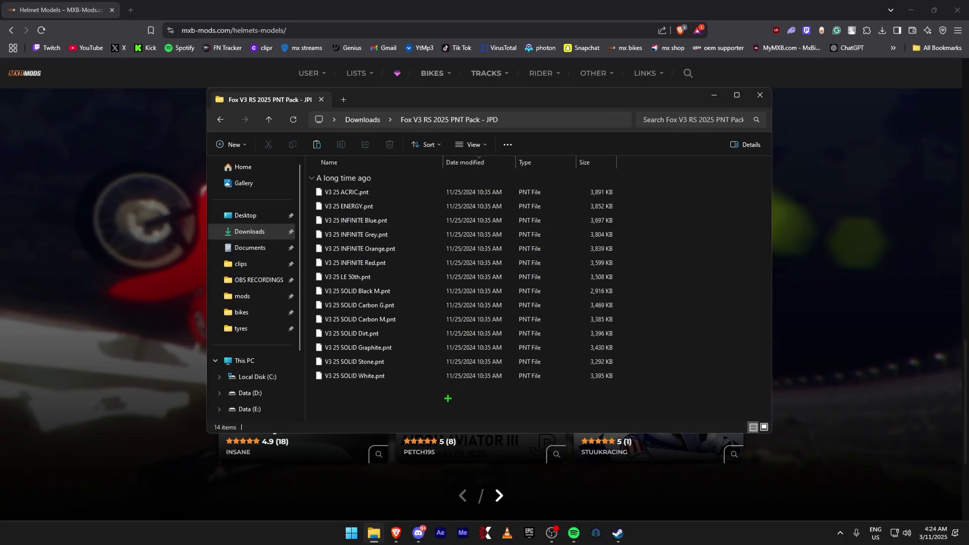
- Copy the 14 helmet paint files onto the mods folder and open rider > helmets
left_click_drag(462, 402, 374, 186)
left_click_drag(289, 147, 253, 298)
left_click(253, 298)
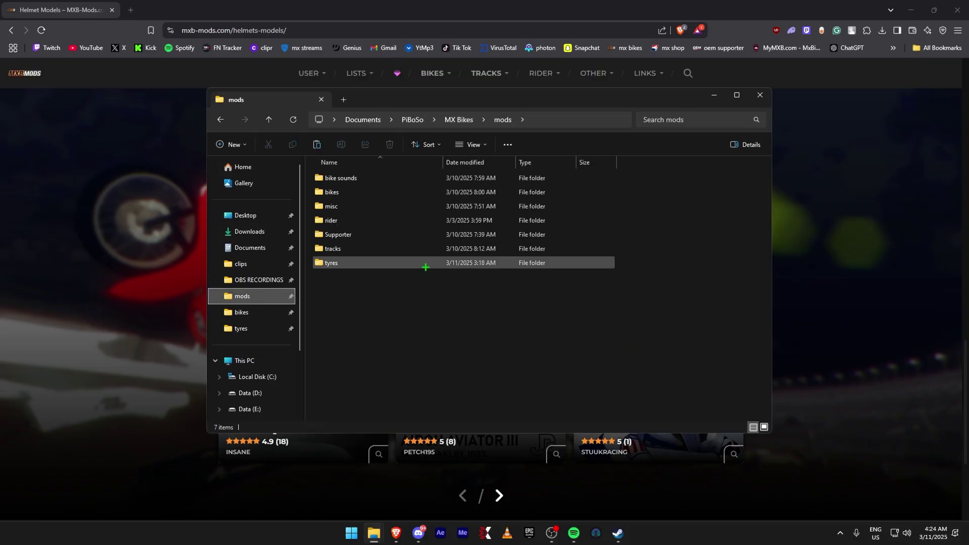
double_click(348, 220)
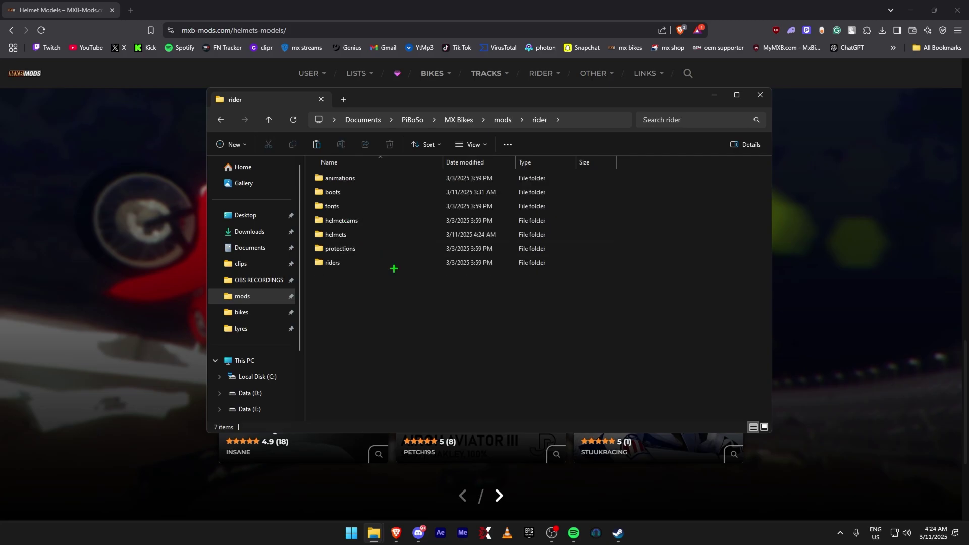
double_click(353, 235)
left_click(374, 208)
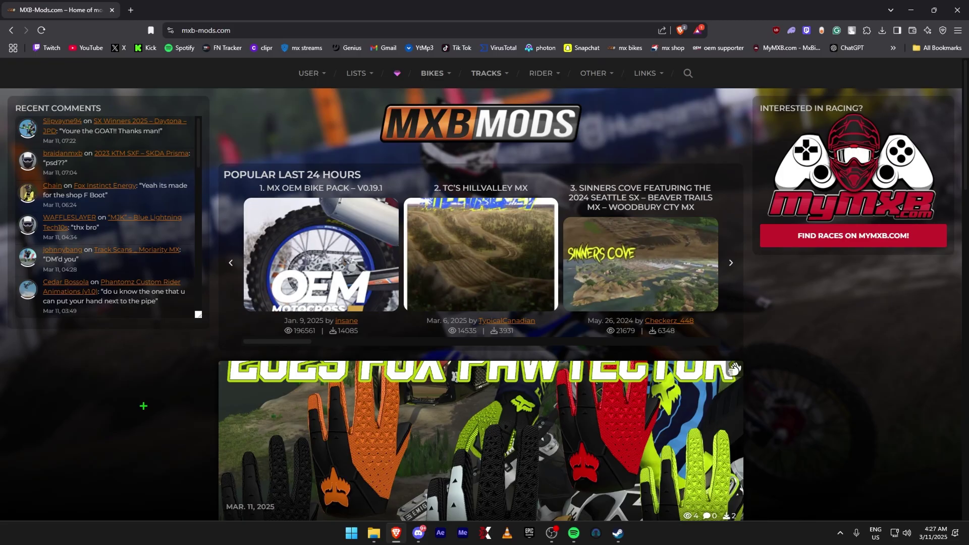
- Open the V3RS Fox Emotion Helmet Pack page from the Helmet Paints listing
mouse_move(551, 78)
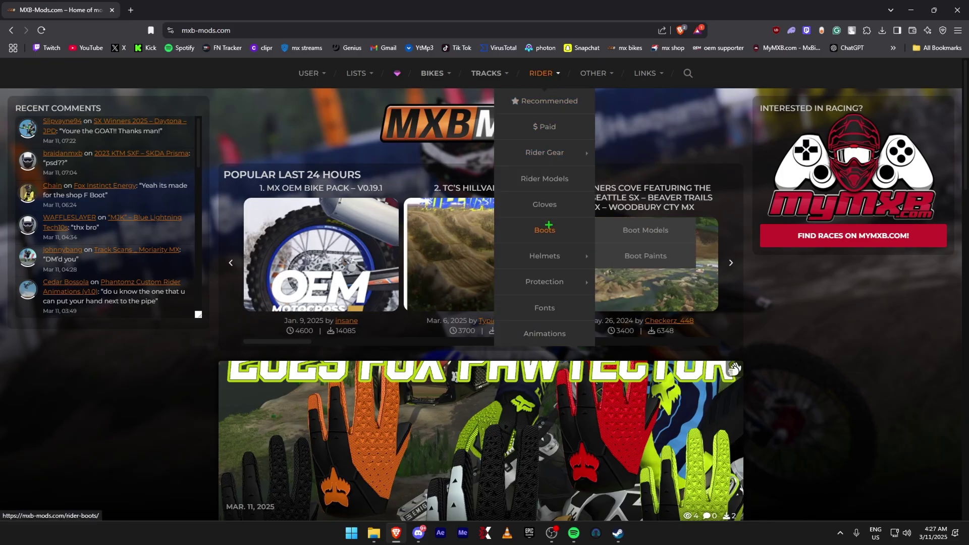
mouse_move(547, 247)
left_click(651, 282)
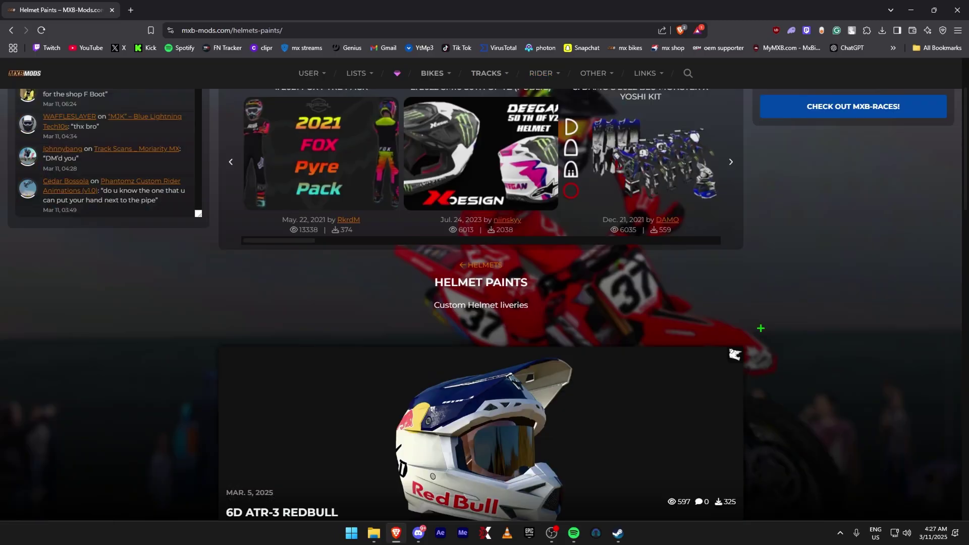
scroll(807, 313, "down", 10)
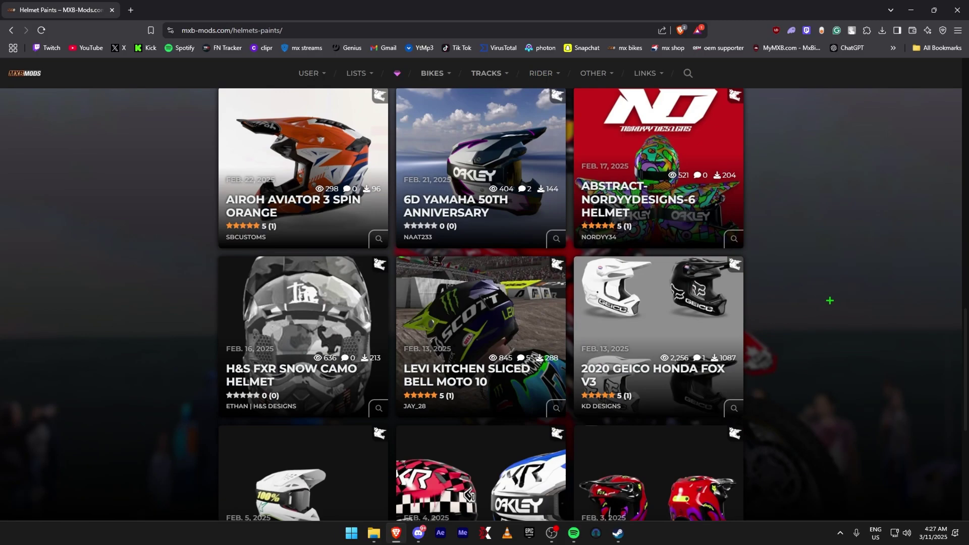
scroll(830, 301, "down", 5)
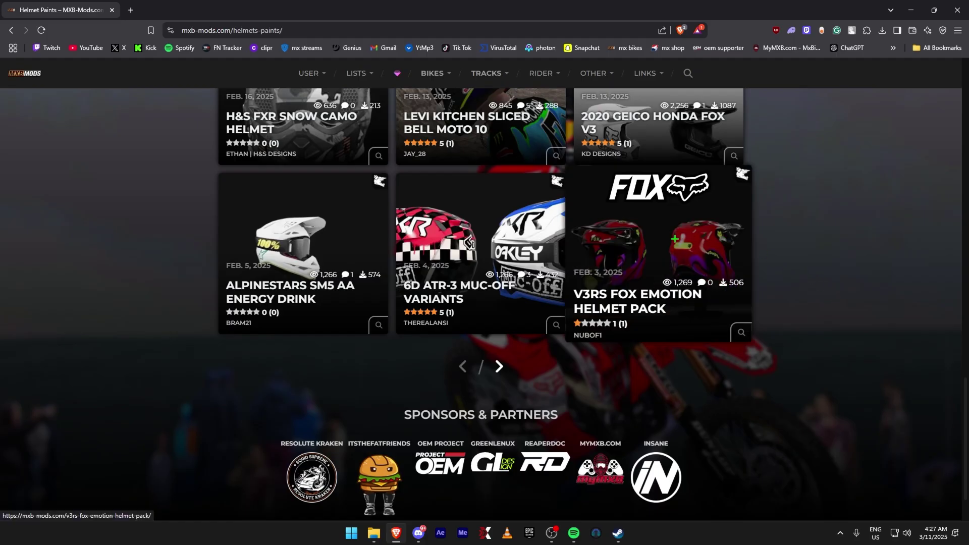
left_click(656, 242)
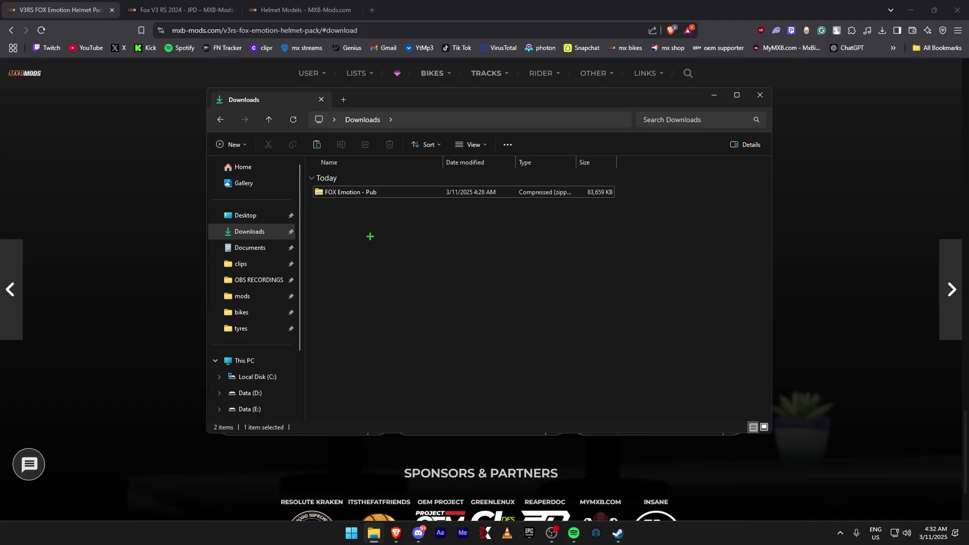
- Extract the FOX Emotion - Pub zip in place with WinRAR and open its folder
left_click(350, 195)
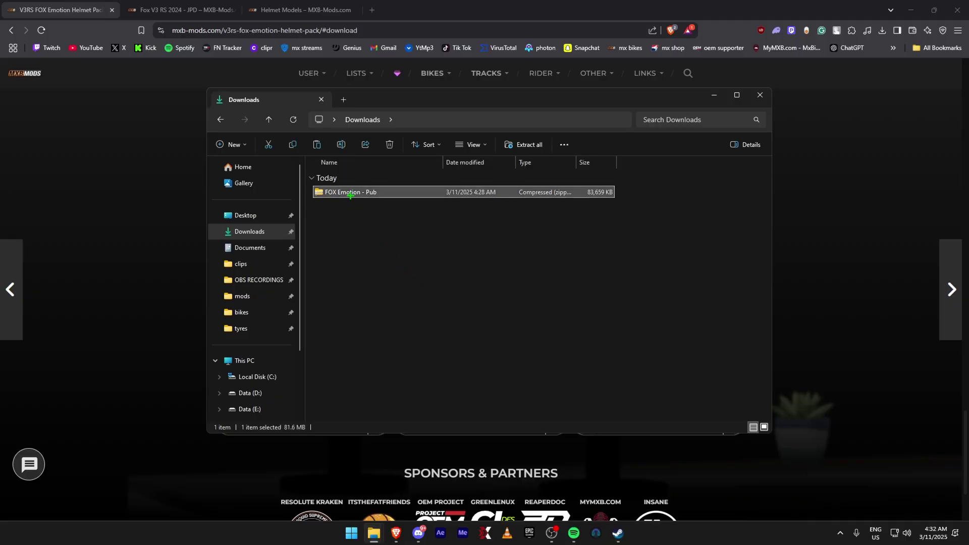
right_click(350, 195)
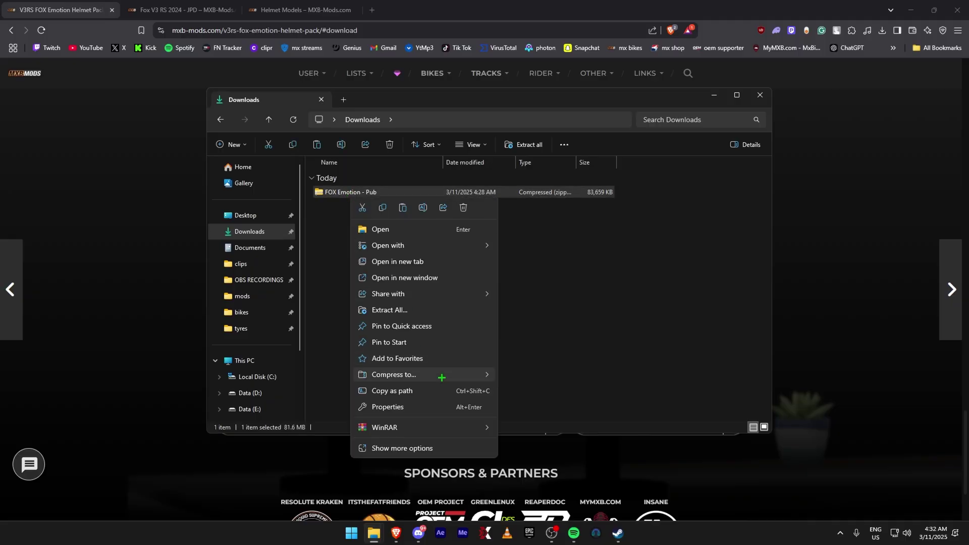
mouse_move(419, 428)
left_click(546, 478)
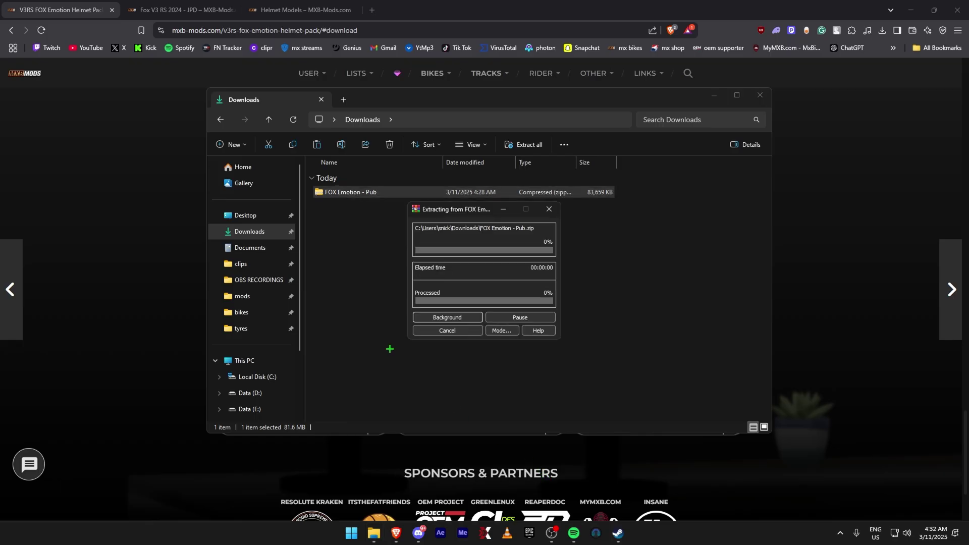
double_click(358, 206)
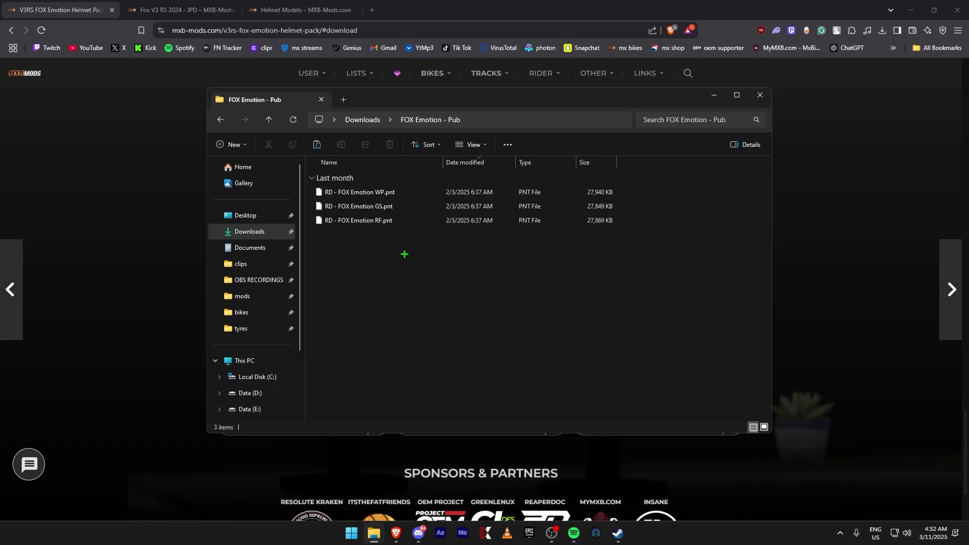
- Copy the three FOX Emotion .pnt paint files into the MX Bikes mods folder
left_click_drag(404, 253, 354, 192)
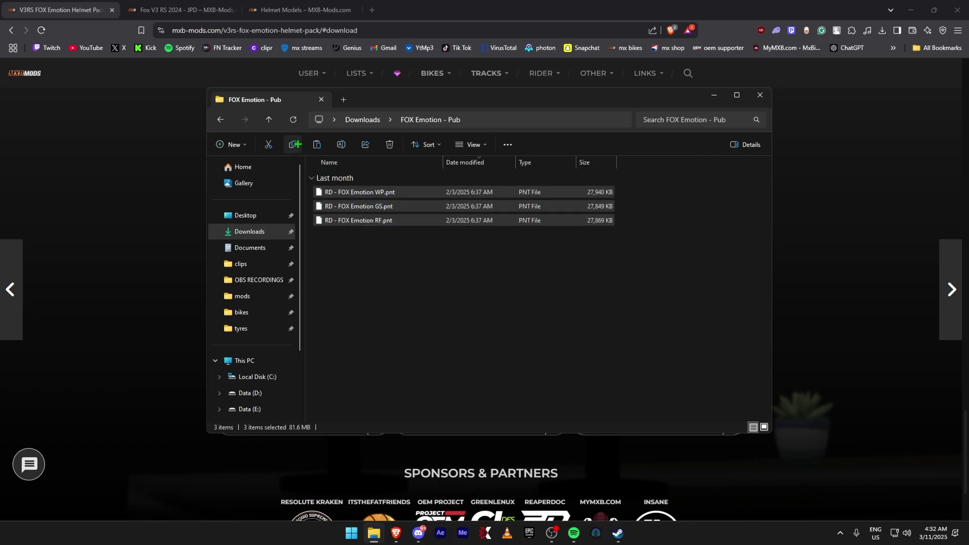
mouse_move(295, 144)
left_mouse_down()
mouse_move(283, 298)
mouse_move(353, 220)
mouse_move(335, 220)
mouse_move(356, 197)
mouse_move(356, 234)
mouse_move(376, 214)
mouse_move(354, 205)
mouse_move(354, 220)
mouse_move(352, 193)
mouse_move(241, 156)
mouse_move(232, 166)
mouse_move(230, 128)
mouse_move(218, 119)
mouse_move(346, 188)
mouse_move(675, 253)
left_mouse_up()
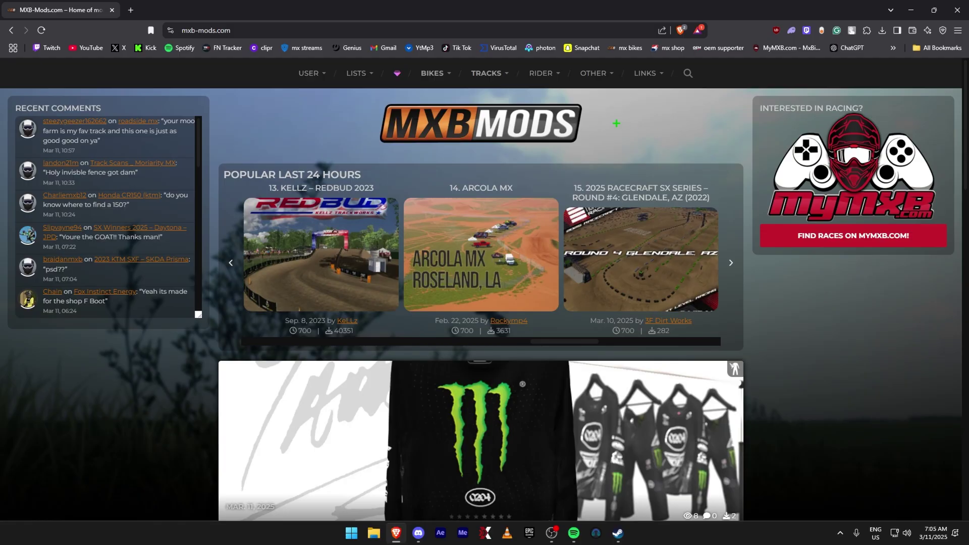
mouse_move(593, 73)
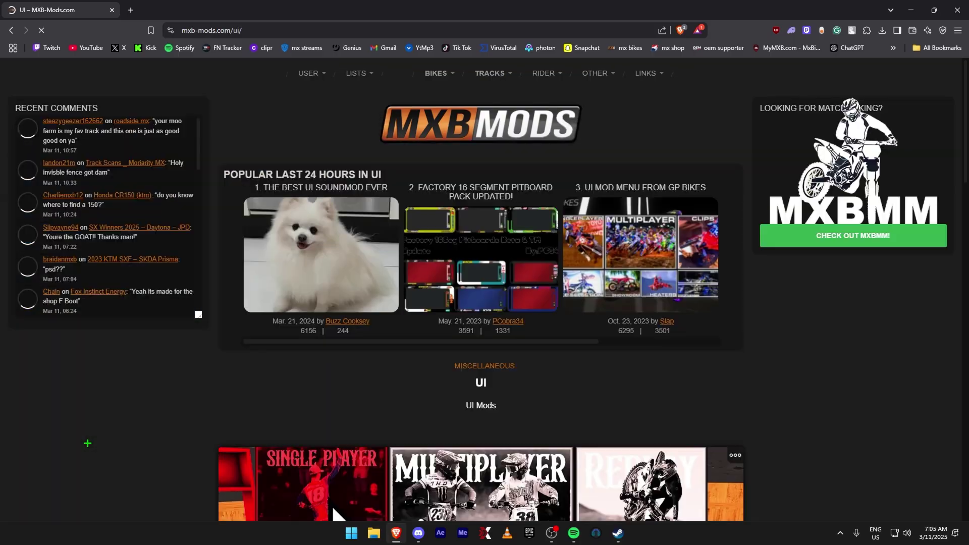
- Open the Dark UI mod page on MXB-Mods and scroll through it
scroll(867, 310, "down", 10)
left_click(665, 250)
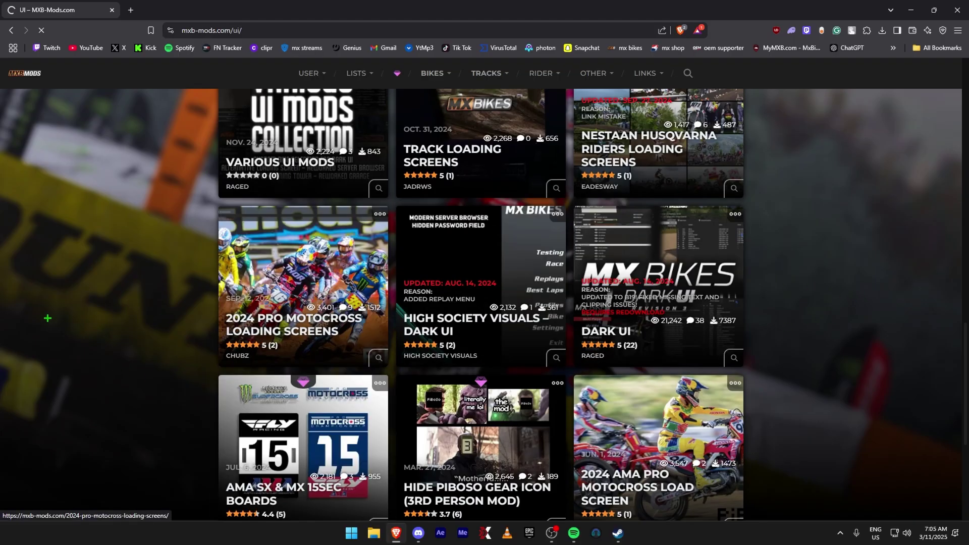
scroll(137, 299, "down", 5)
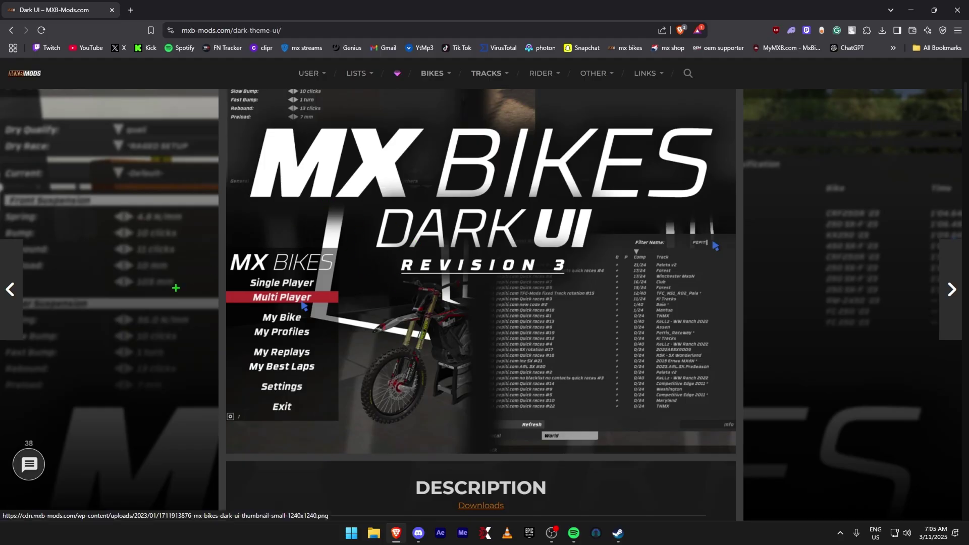
scroll(176, 288, "down", 10)
scroll(177, 275, "up", 5)
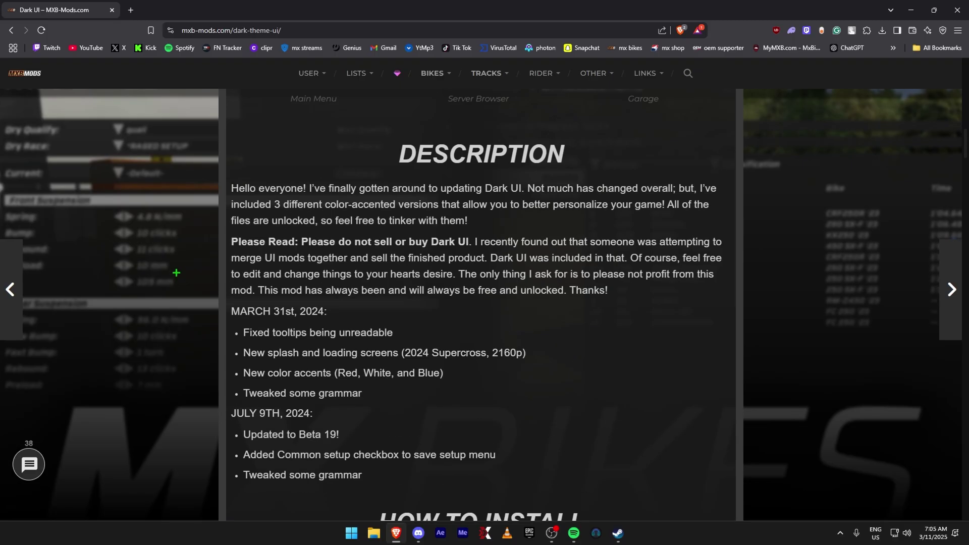
scroll(176, 270, "down", 15)
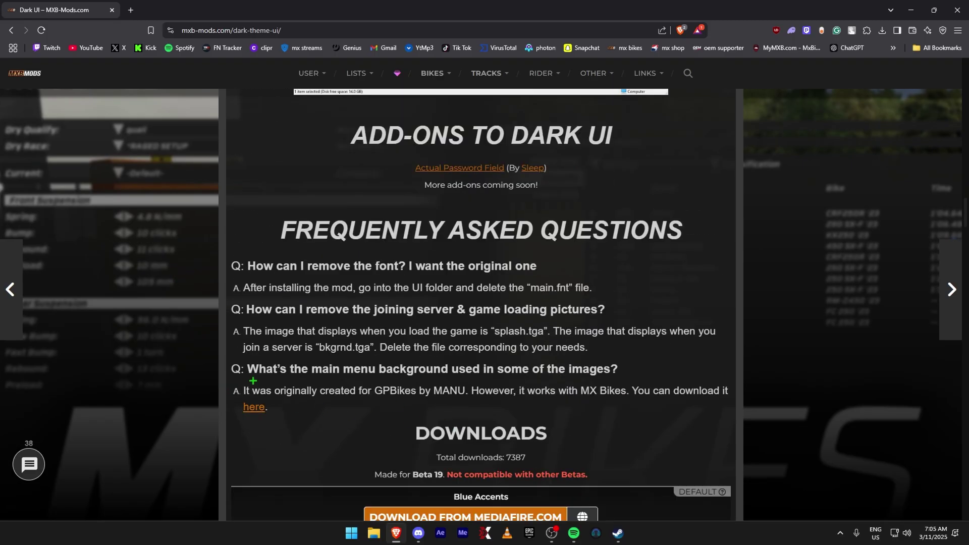
- Open the showroom menu background link from the FAQ in a new tab
left_click_drag(258, 369, 716, 388)
left_click(482, 418)
right_click(254, 407)
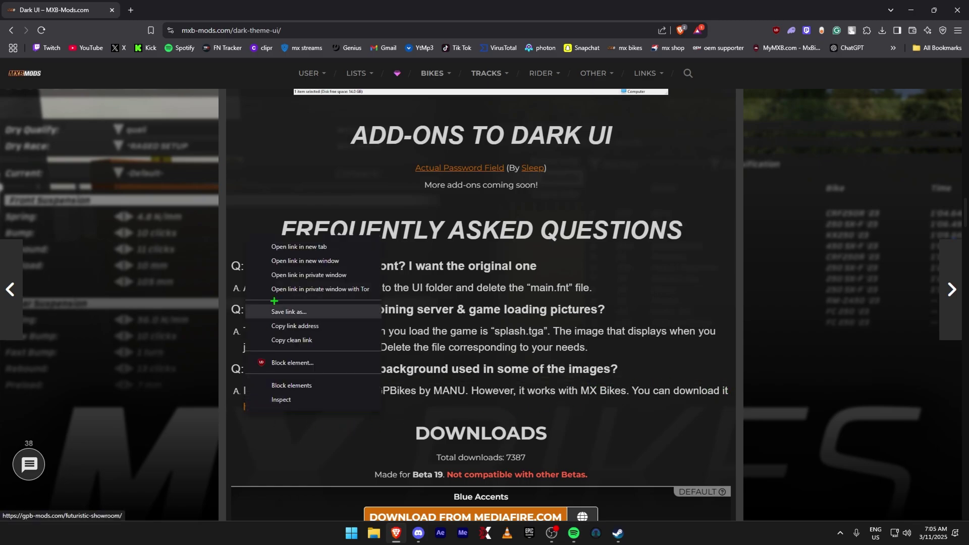
left_click(292, 252)
scroll(329, 431, "down", 4)
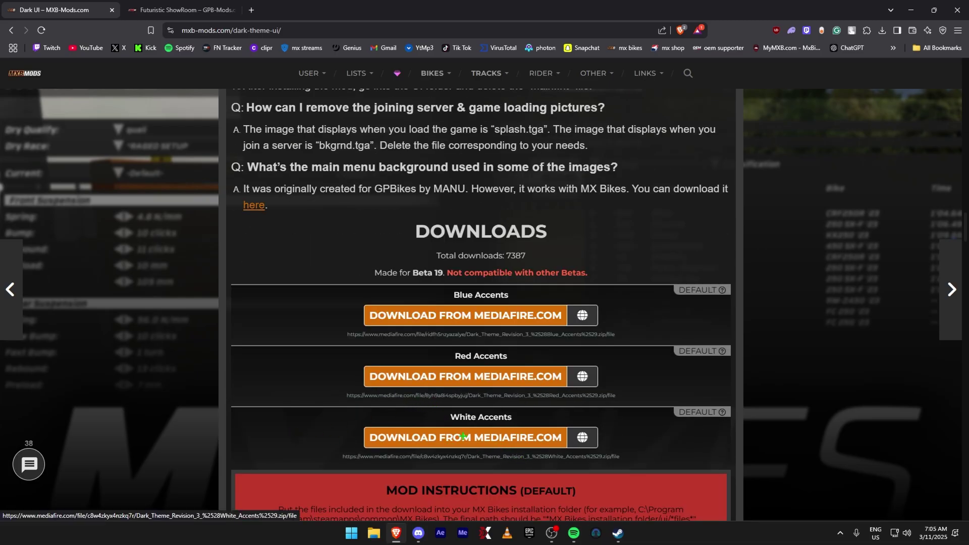
- Download Dark Theme Revision 3 (White Accents) and showRoom.zip from MediaFire into Downloads
left_click(461, 434)
left_click(632, 285)
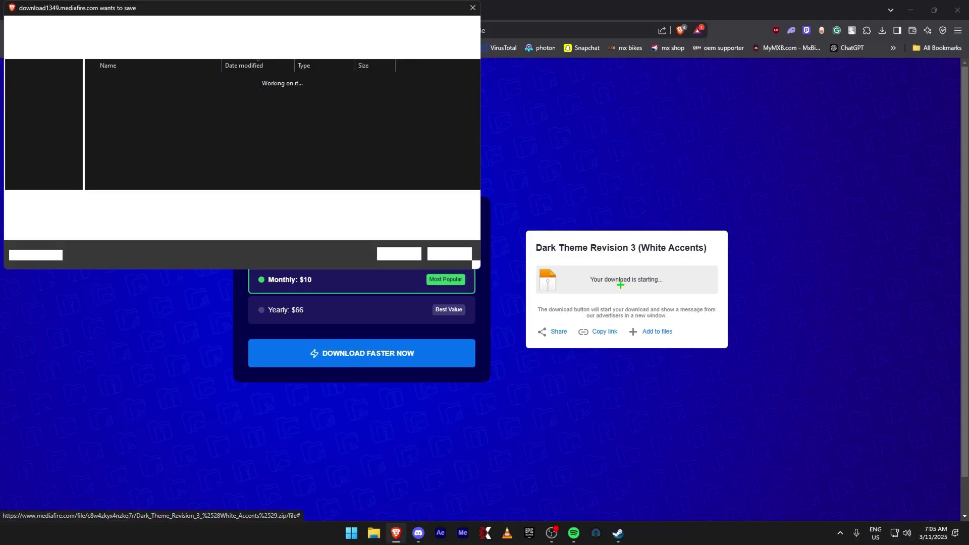
left_click(396, 252)
scroll(153, 311, "down", 8)
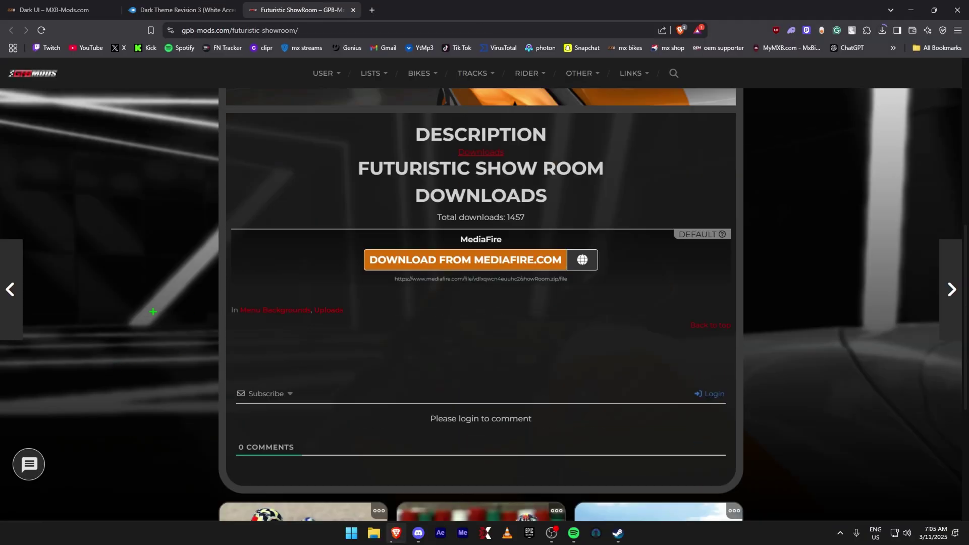
left_click(495, 259)
left_click(624, 285)
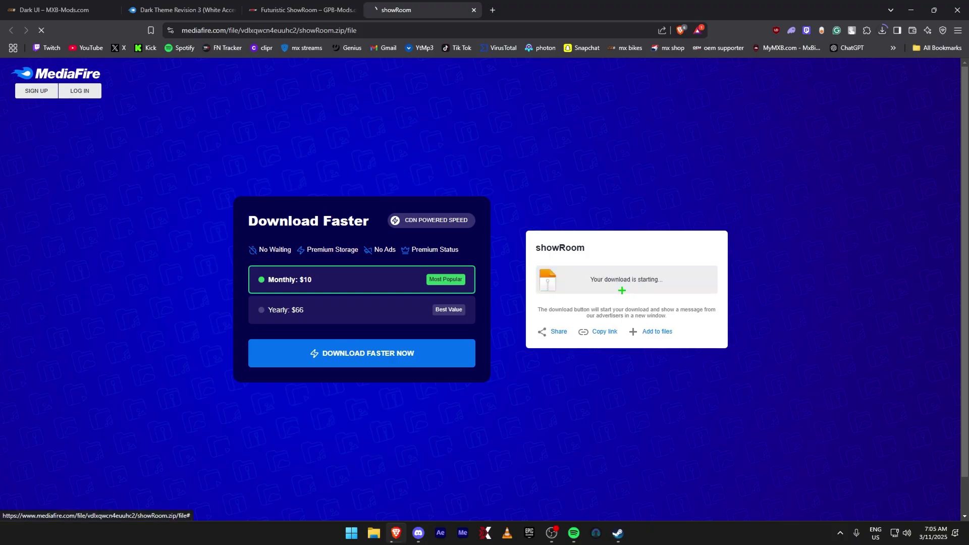
- Extract the Dark Theme Revision 3 zip in Downloads and check the ui folder
right_click(433, 214)
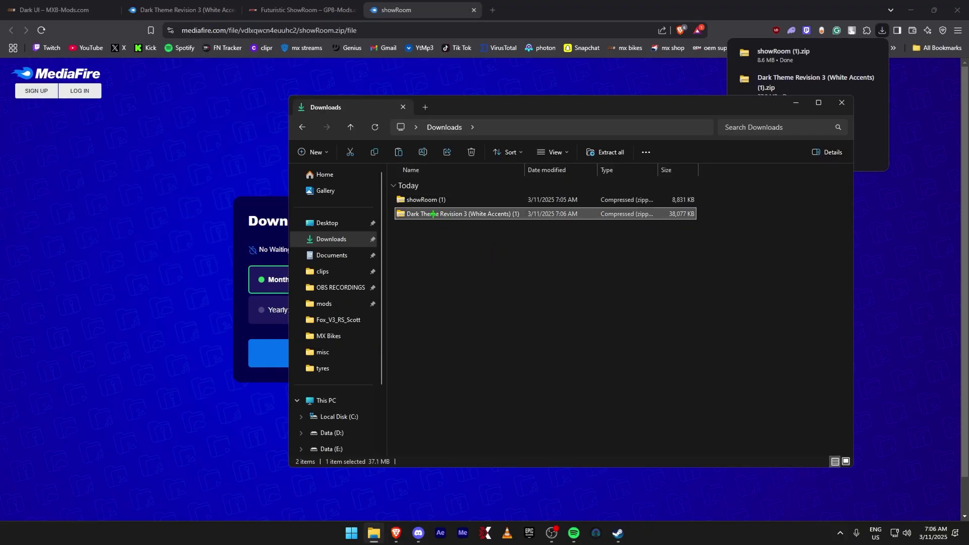
mouse_move(567, 441)
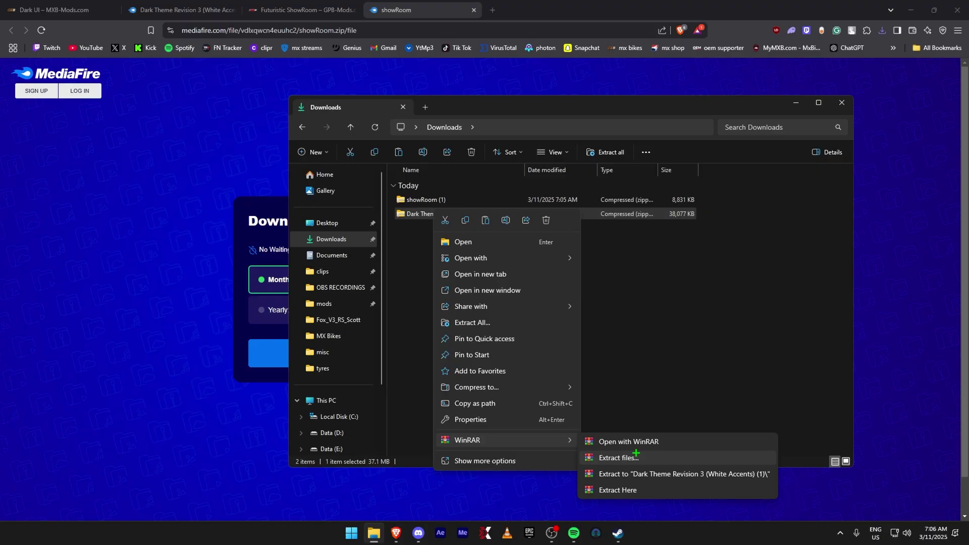
left_click(631, 487)
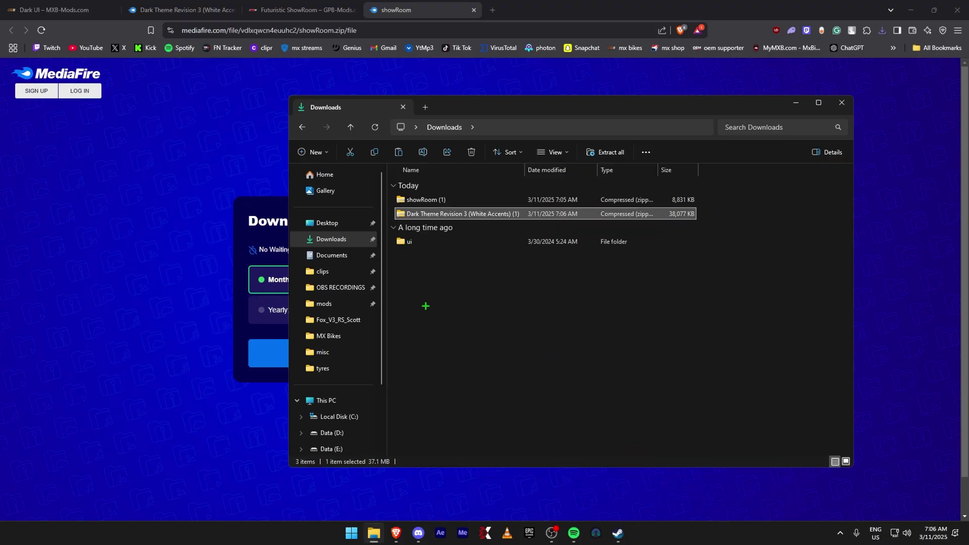
double_click(429, 241)
left_click(302, 127)
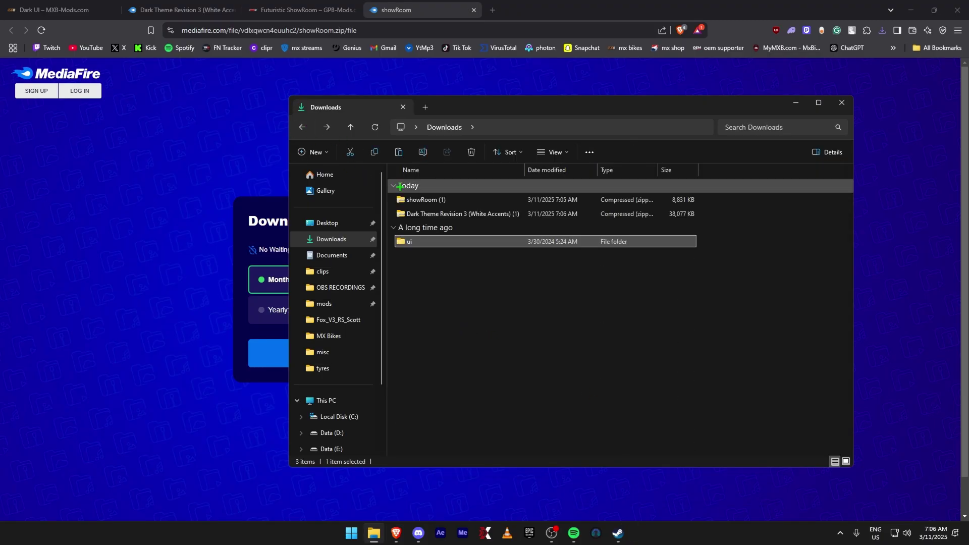
- Paste the ui folder into the MX Bikes install folder via Steam's local files
left_click(617, 533)
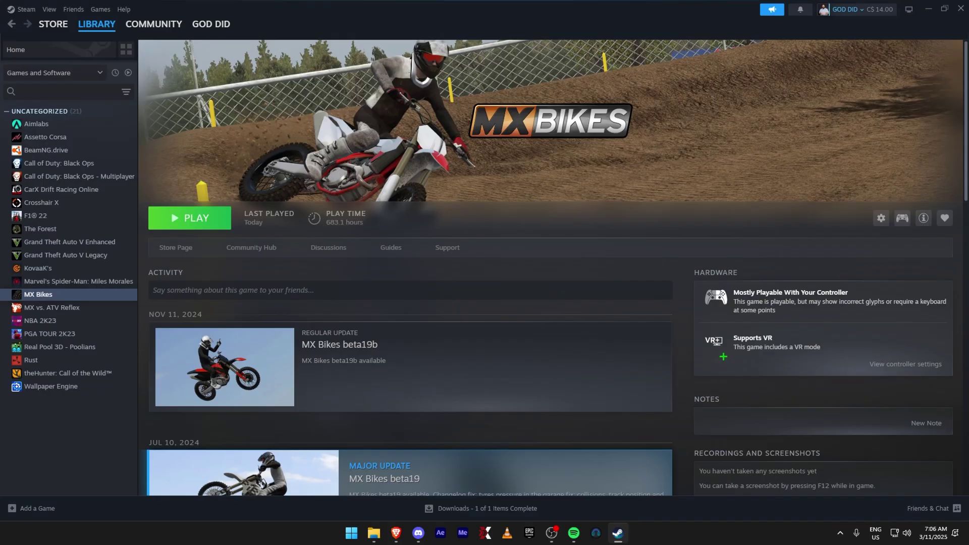
left_click(879, 217)
mouse_move(898, 268)
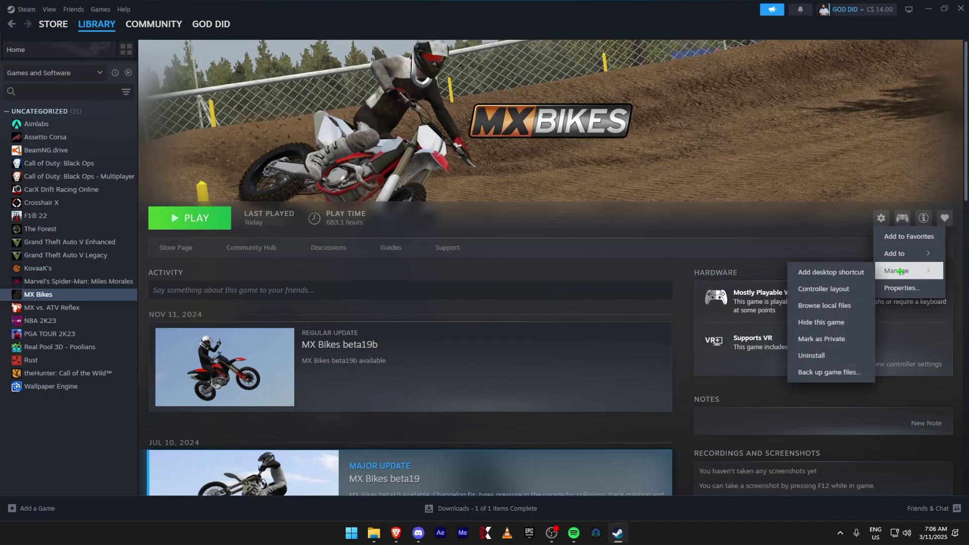
left_click(824, 306)
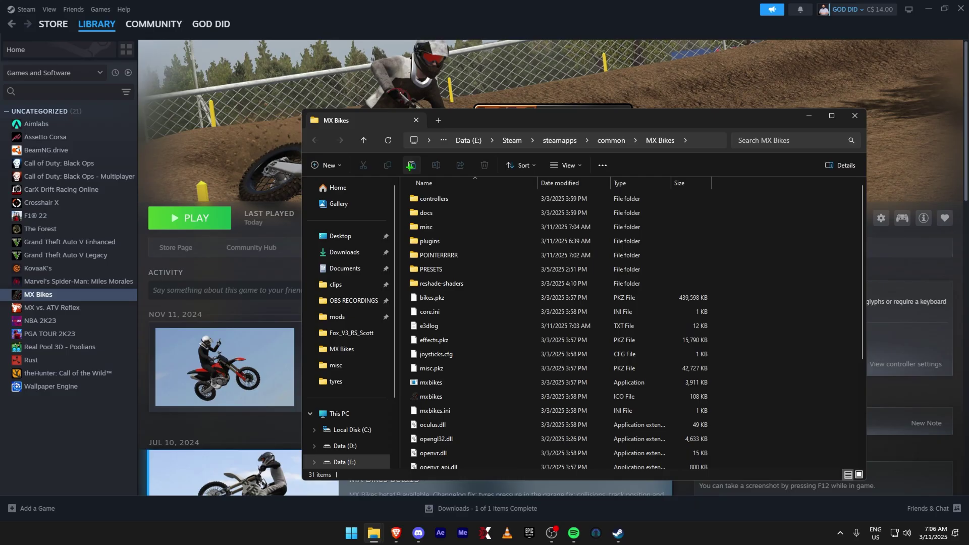
left_click(411, 165)
- Extract the showRoom archive with WinRAR and copy the resulting misc folder
mouse_move(373, 533)
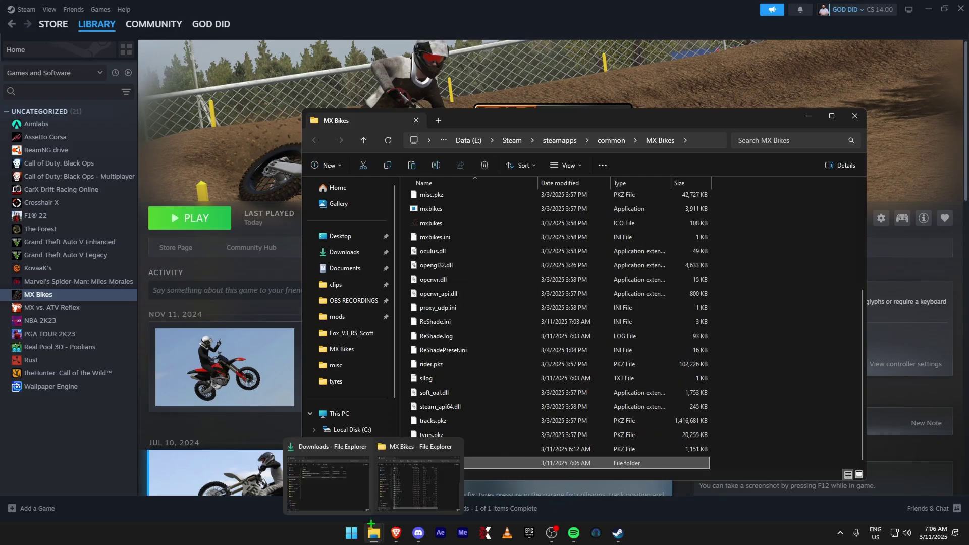
left_click(331, 479)
left_click(440, 199)
right_click(441, 200)
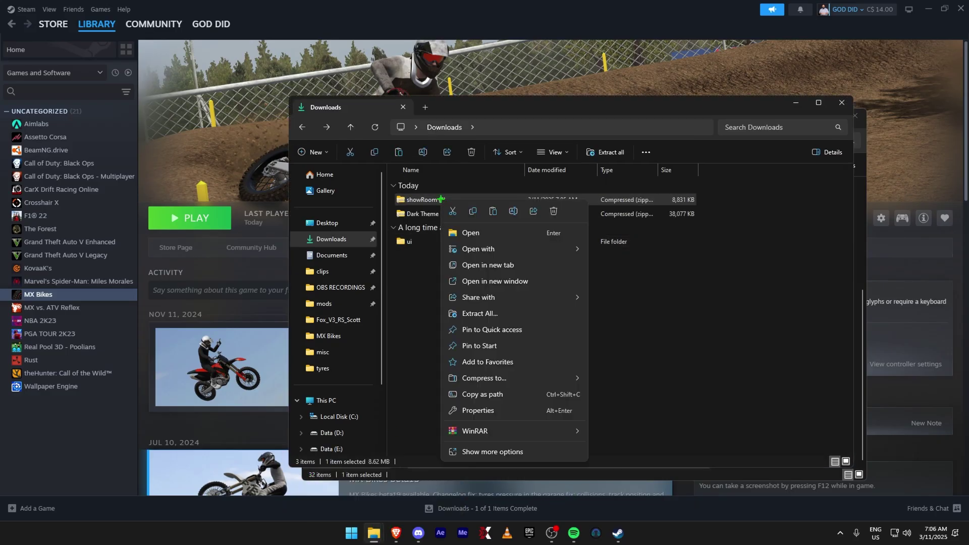
mouse_move(536, 433)
left_click(633, 470)
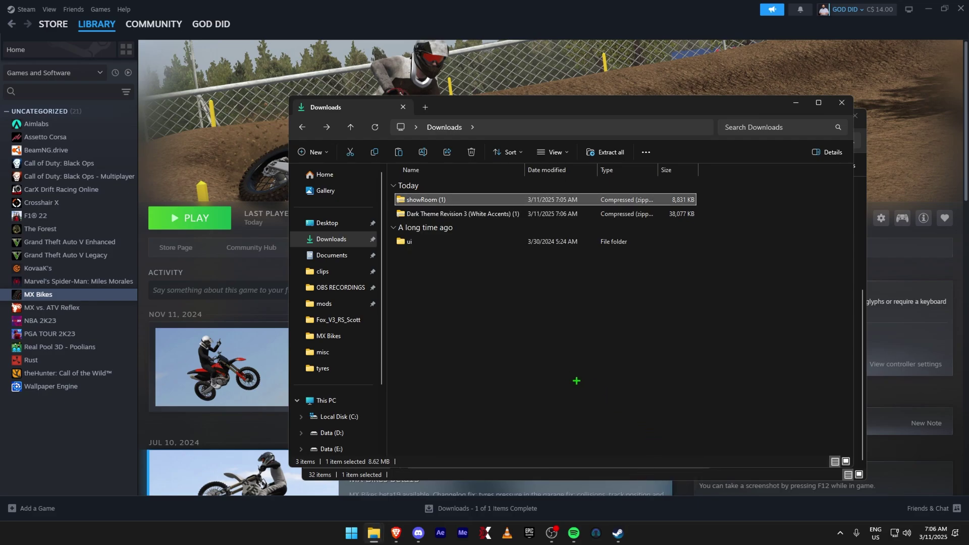
left_click(424, 255)
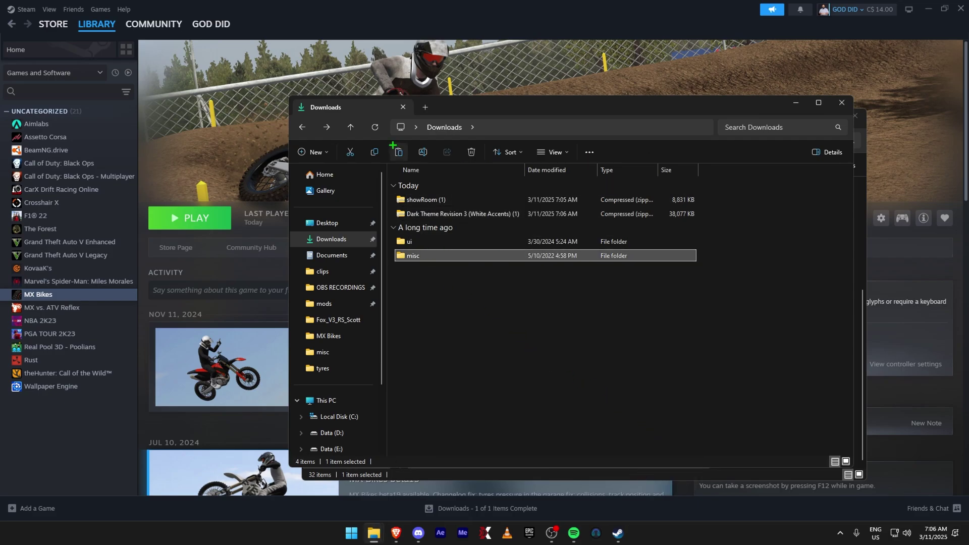
left_click_drag(374, 152, 771, 344)
right_click(772, 345)
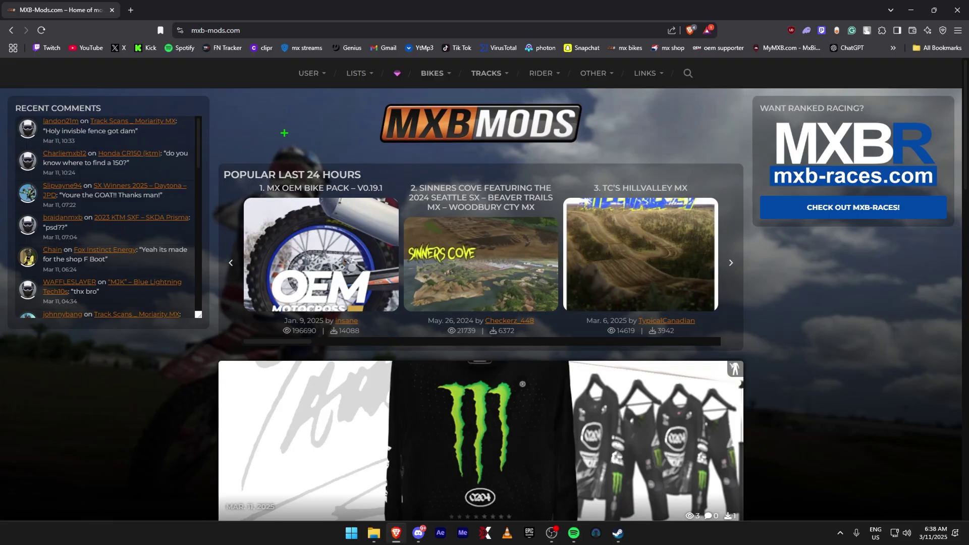
- Download MaXHUD - v2.2.7.zip from the MaxHUD plugin's MEGA folder
mouse_move(593, 74)
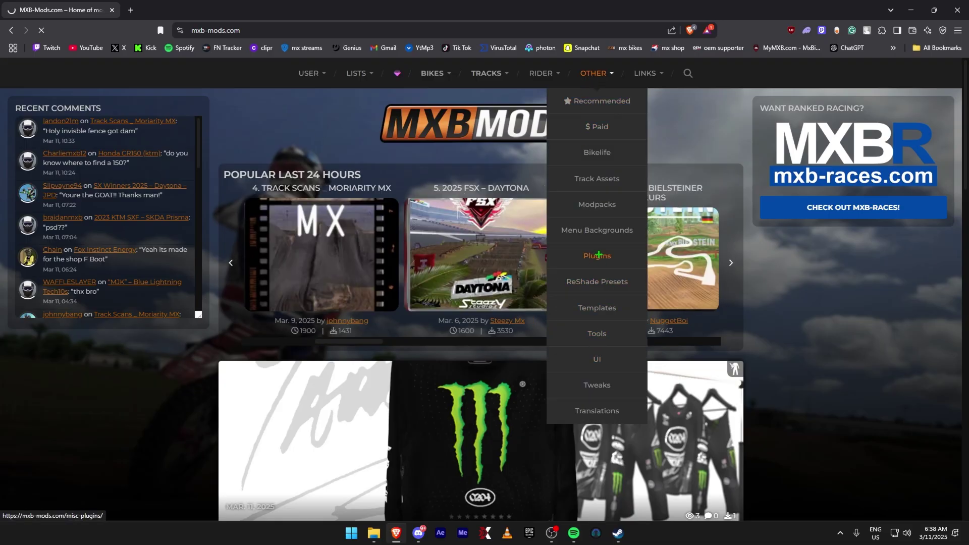
scroll(687, 363, "down", 8)
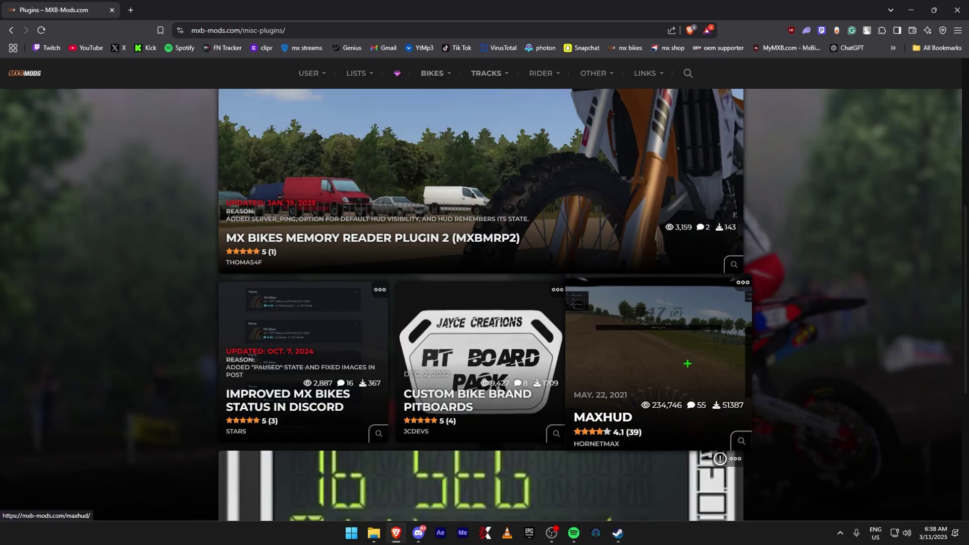
left_click(684, 362)
scroll(393, 361, "down", 8)
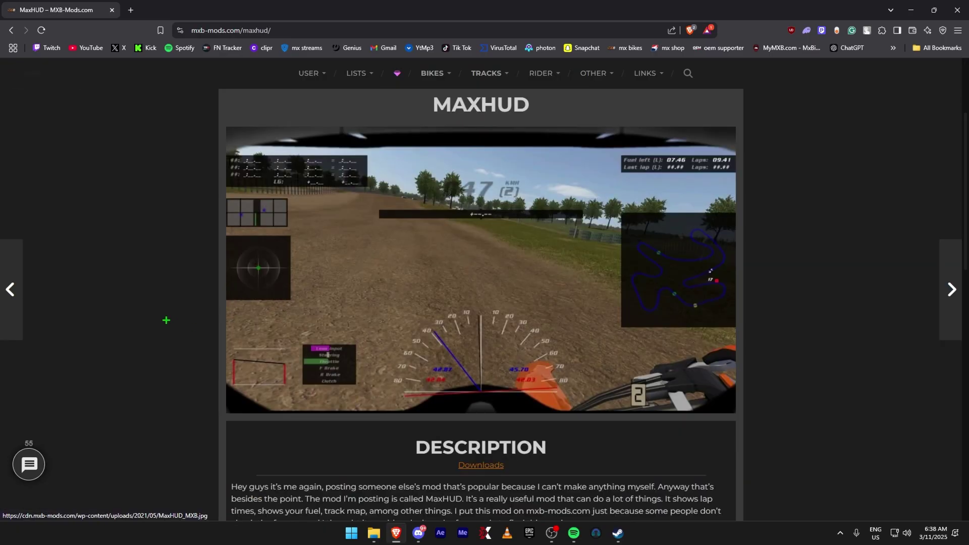
left_click(481, 364)
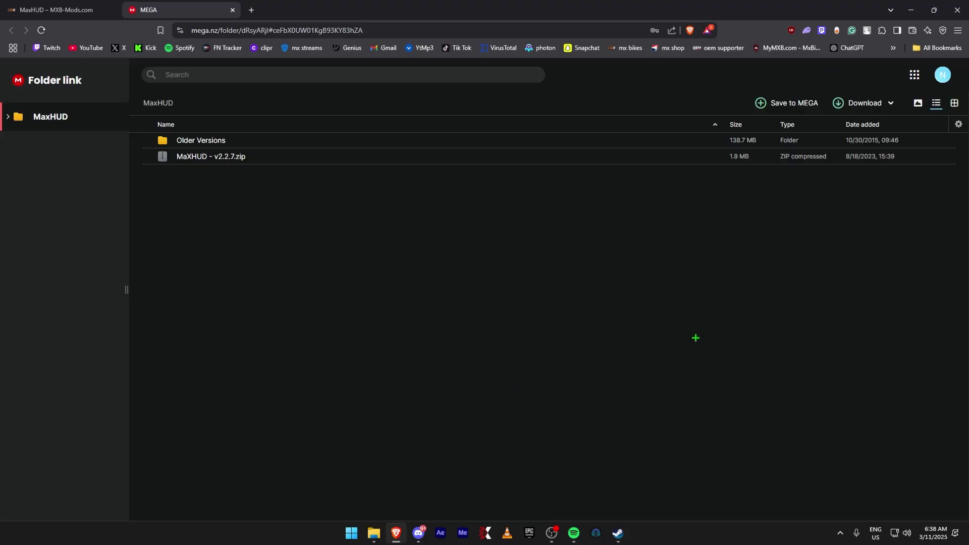
left_click(282, 157)
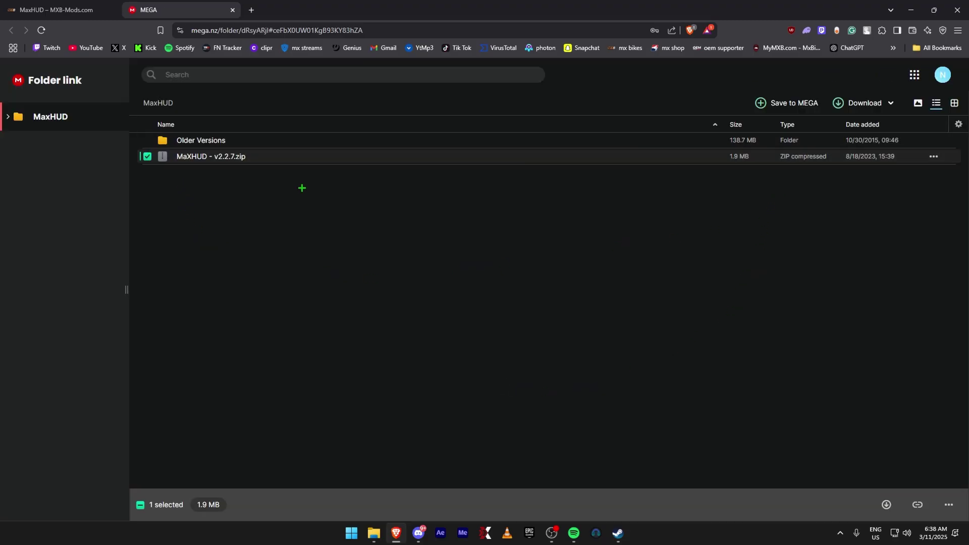
left_click(885, 504)
- Bring up the MaxHUD zip's actions in the Downloads window
mouse_move(374, 532)
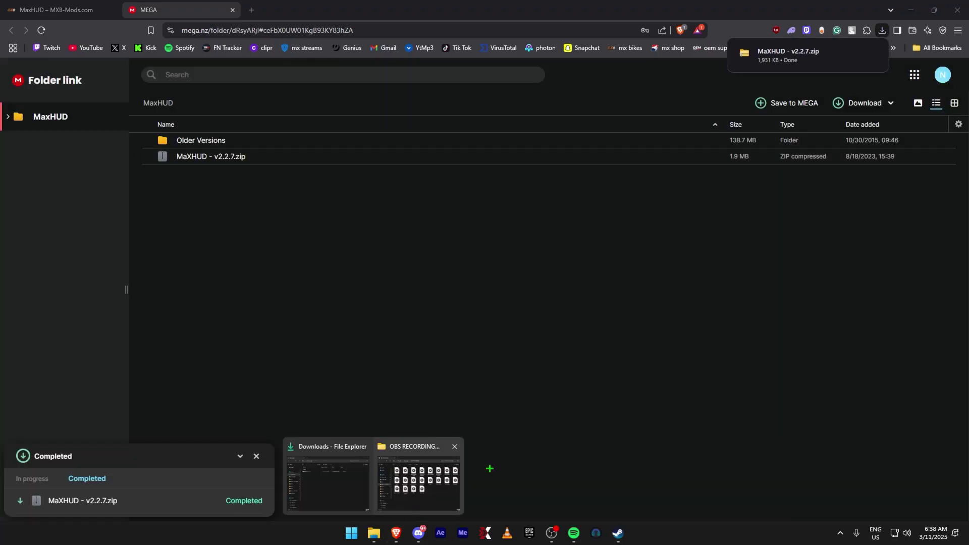
left_click(340, 489)
right_click(290, 180)
- Extract the MaxHUD zip and create a Plugins folder inside MaXHUD - v2.2.7
mouse_move(398, 410)
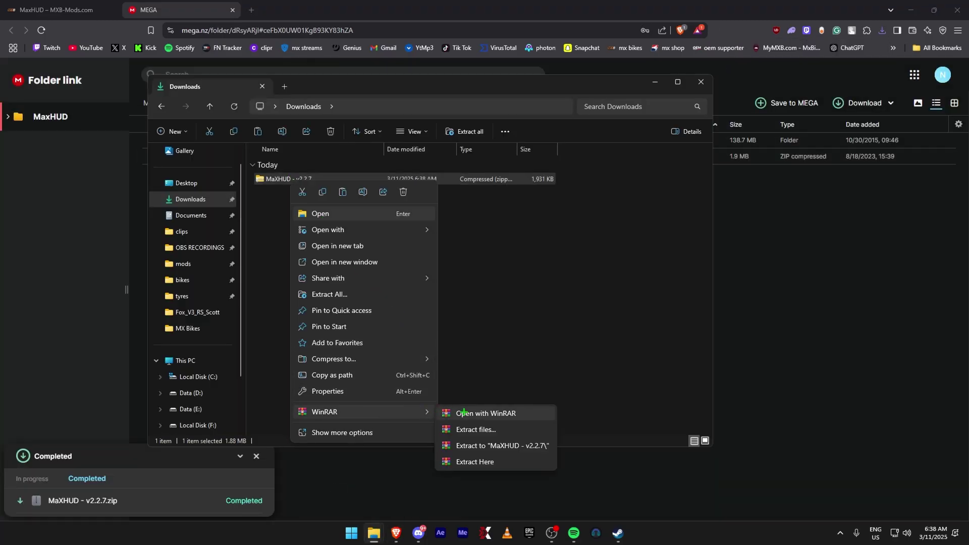
left_click(467, 457)
double_click(289, 207)
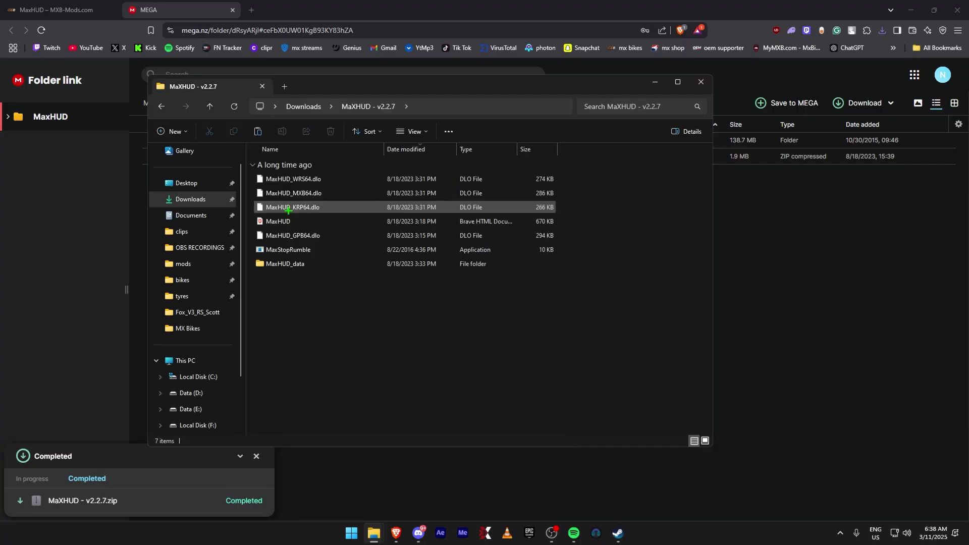
right_click(305, 351)
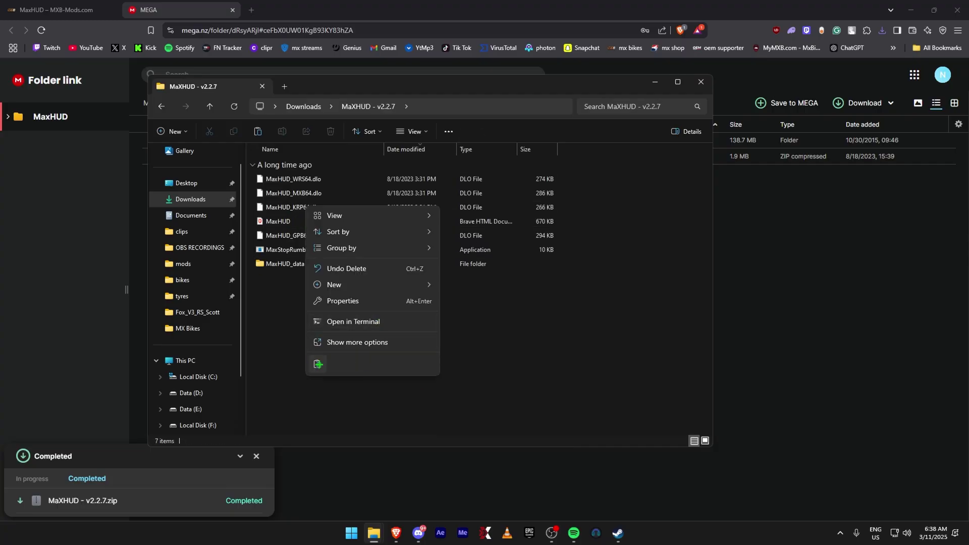
mouse_move(373, 285)
left_click(478, 283)
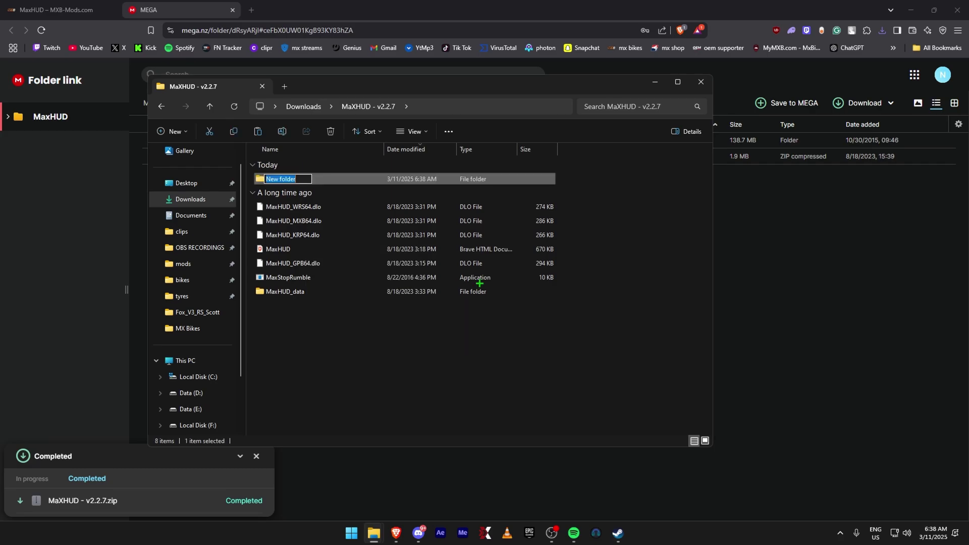
left_click(432, 363)
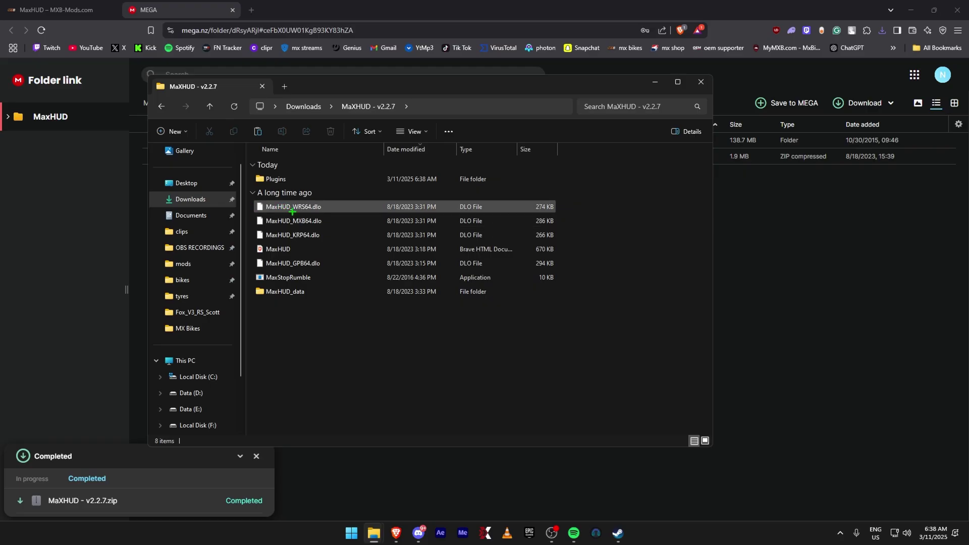
- Move MaxHUD_MXB64.dlo and MaxHUD_data into Plugins and delete the five leftover files
left_click(275, 223)
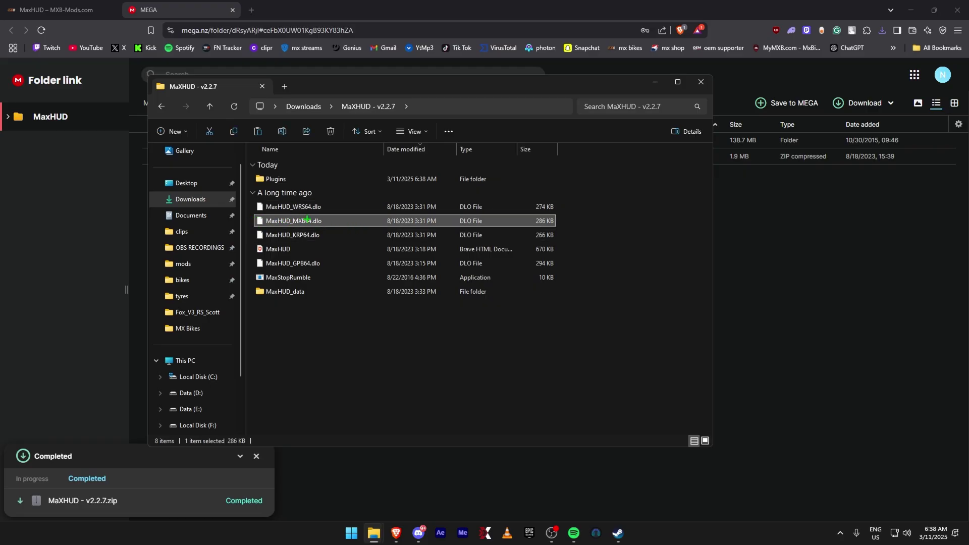
left_click_drag(301, 221, 295, 179)
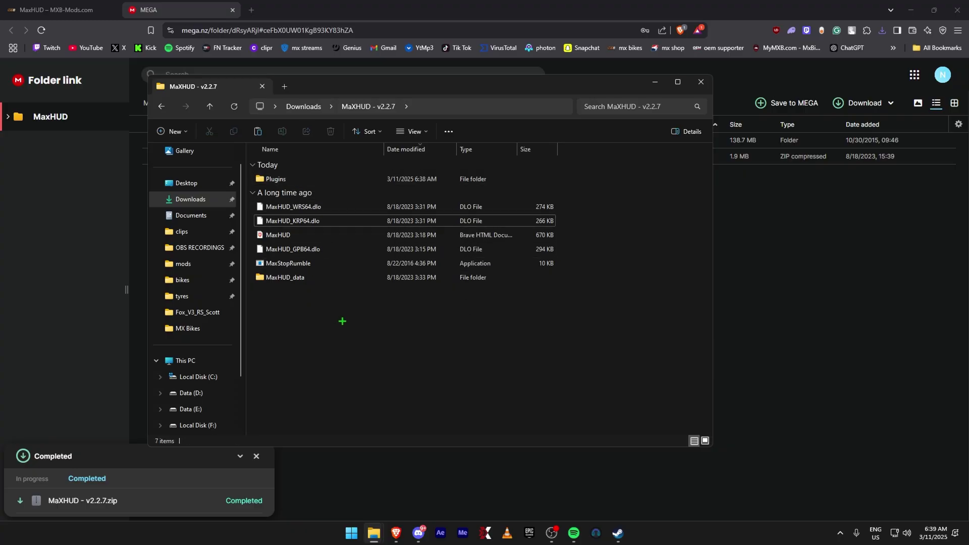
left_click_drag(295, 278, 288, 182)
left_click_drag(378, 316, 281, 203)
left_click(330, 131)
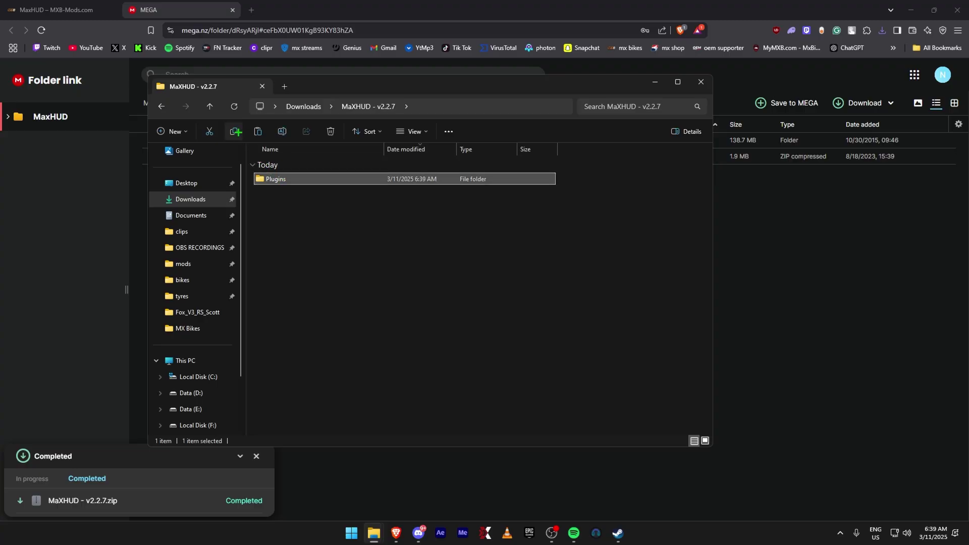
- Move the Plugins folder into the MX Bikes mods folder
left_click_drag(236, 132, 197, 264)
key("alt+Tab")
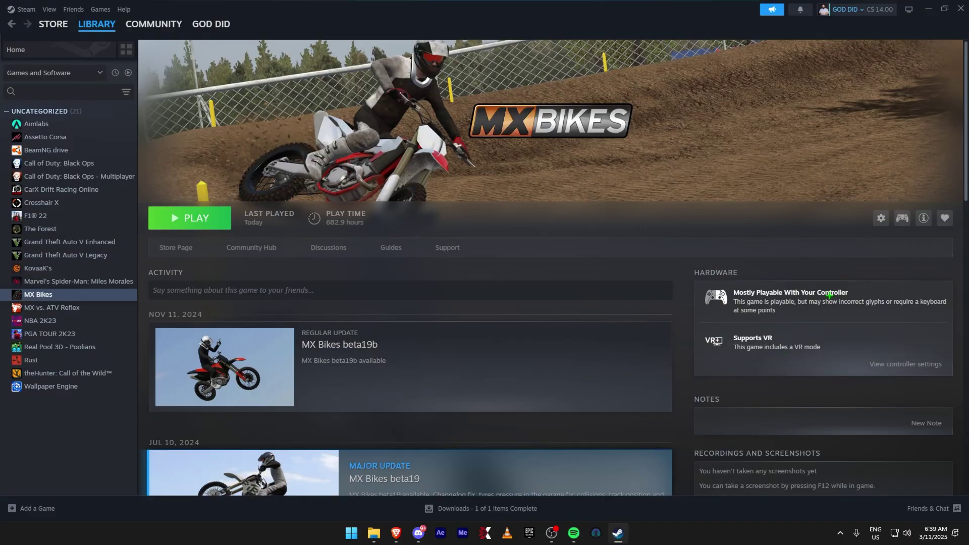
left_click(878, 224)
mouse_move(896, 270)
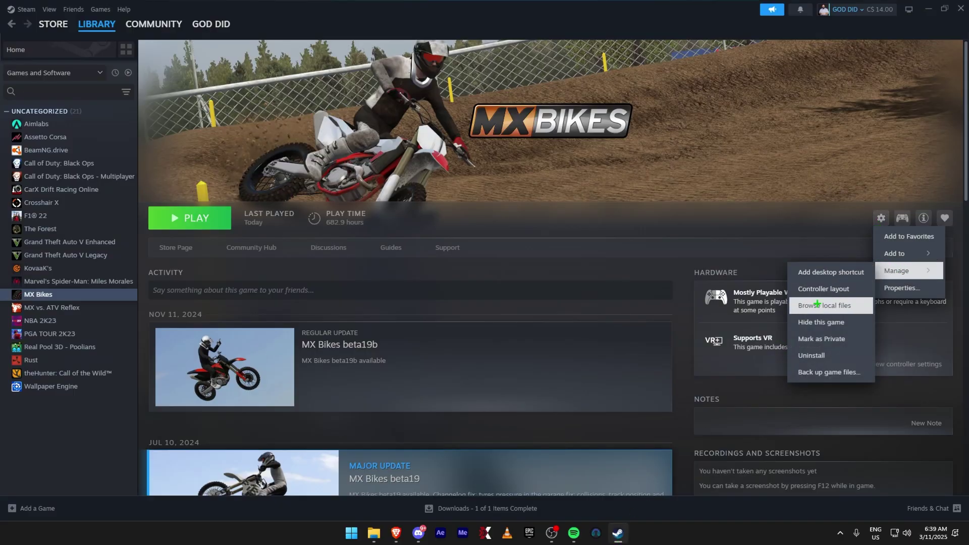